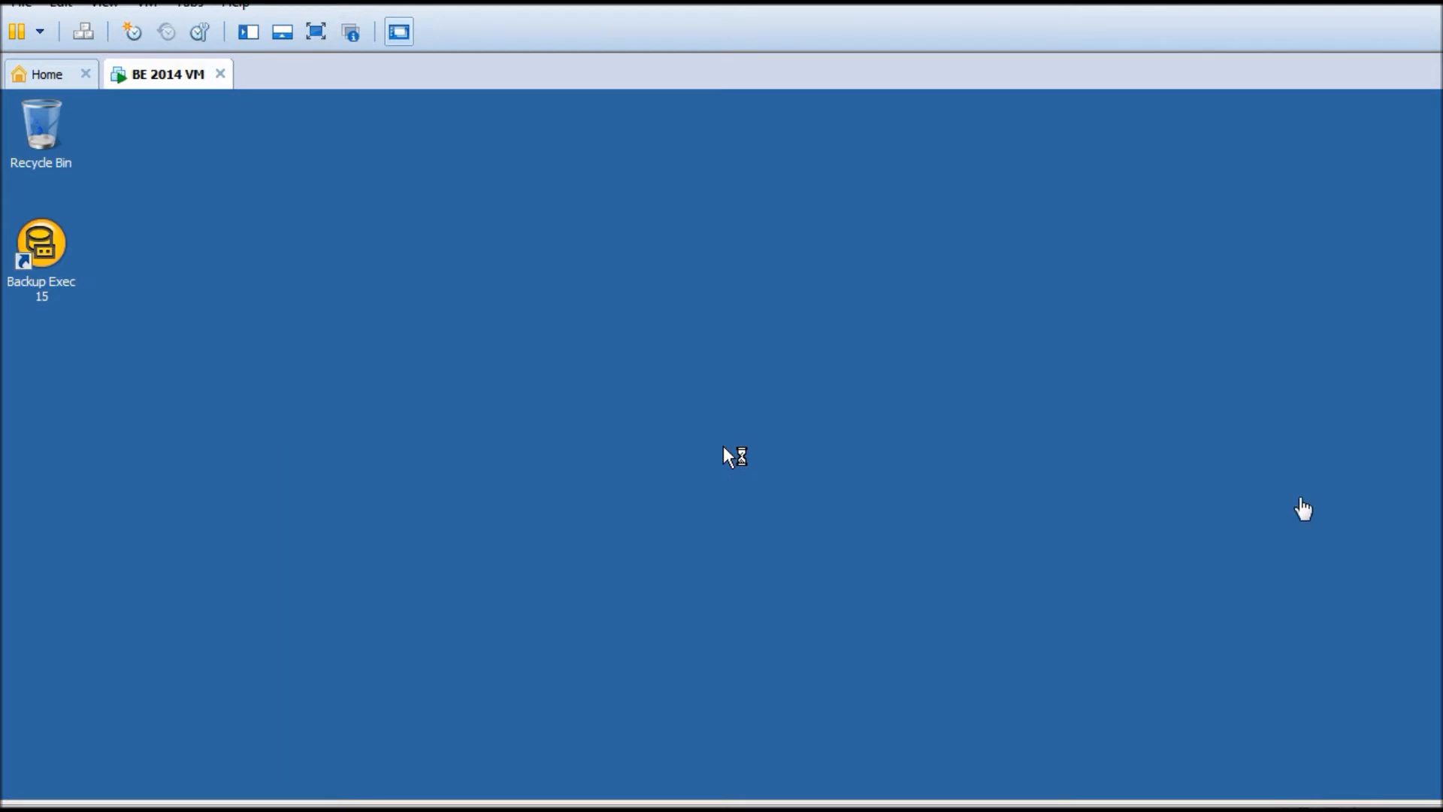
Mute both the headphones and the speakers in the host computer's volume mixer
click(1353, 810)
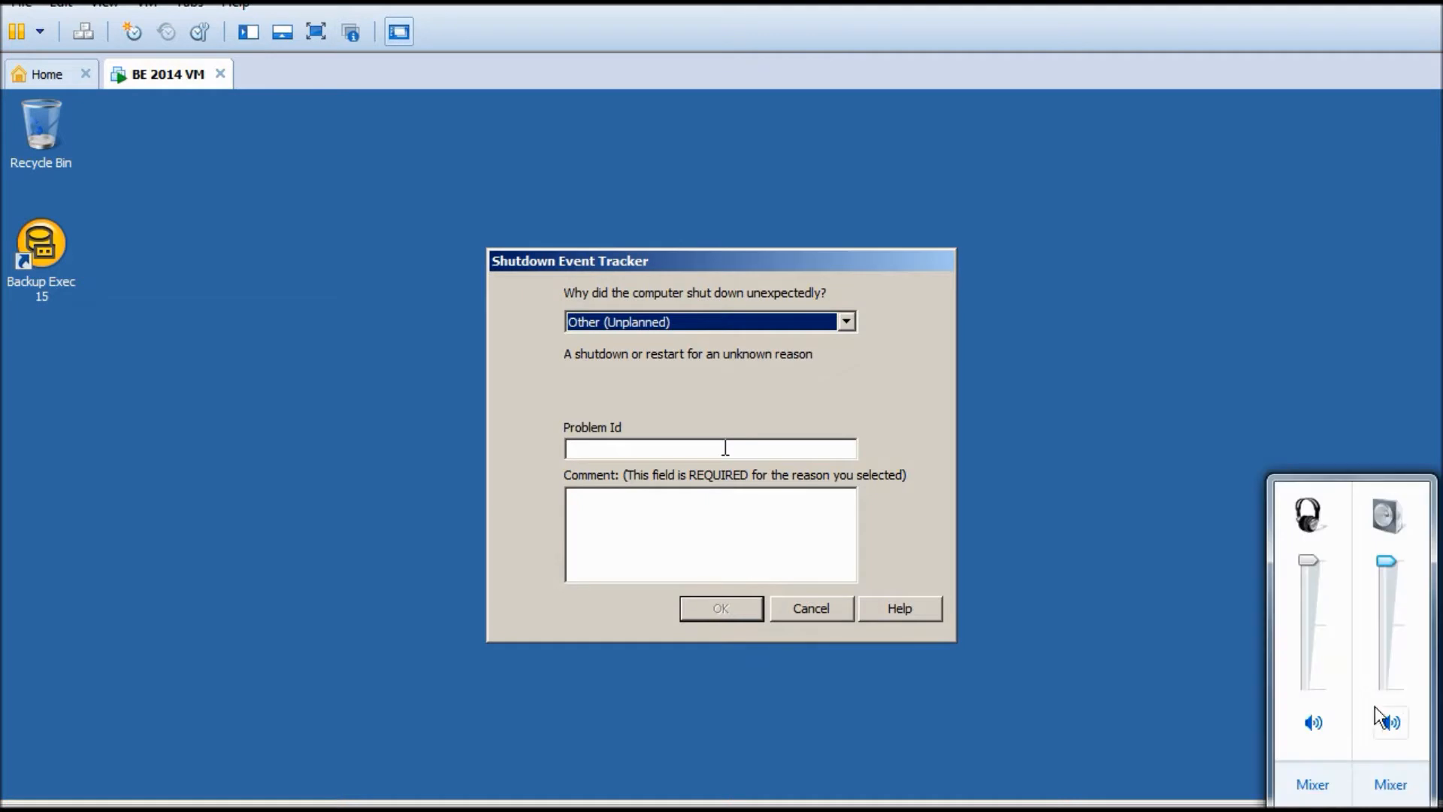
click(1314, 727)
click(1393, 727)
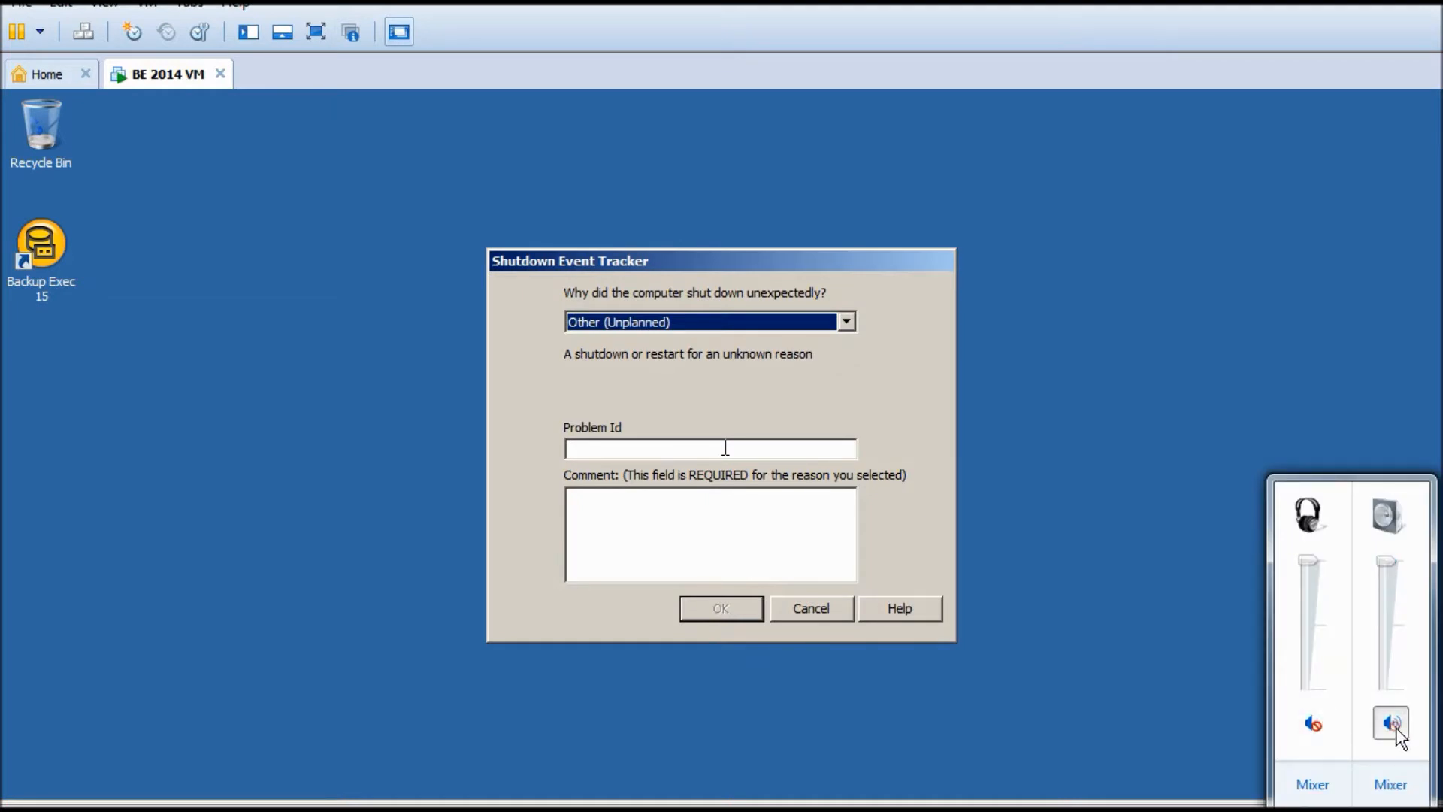
click(1353, 810)
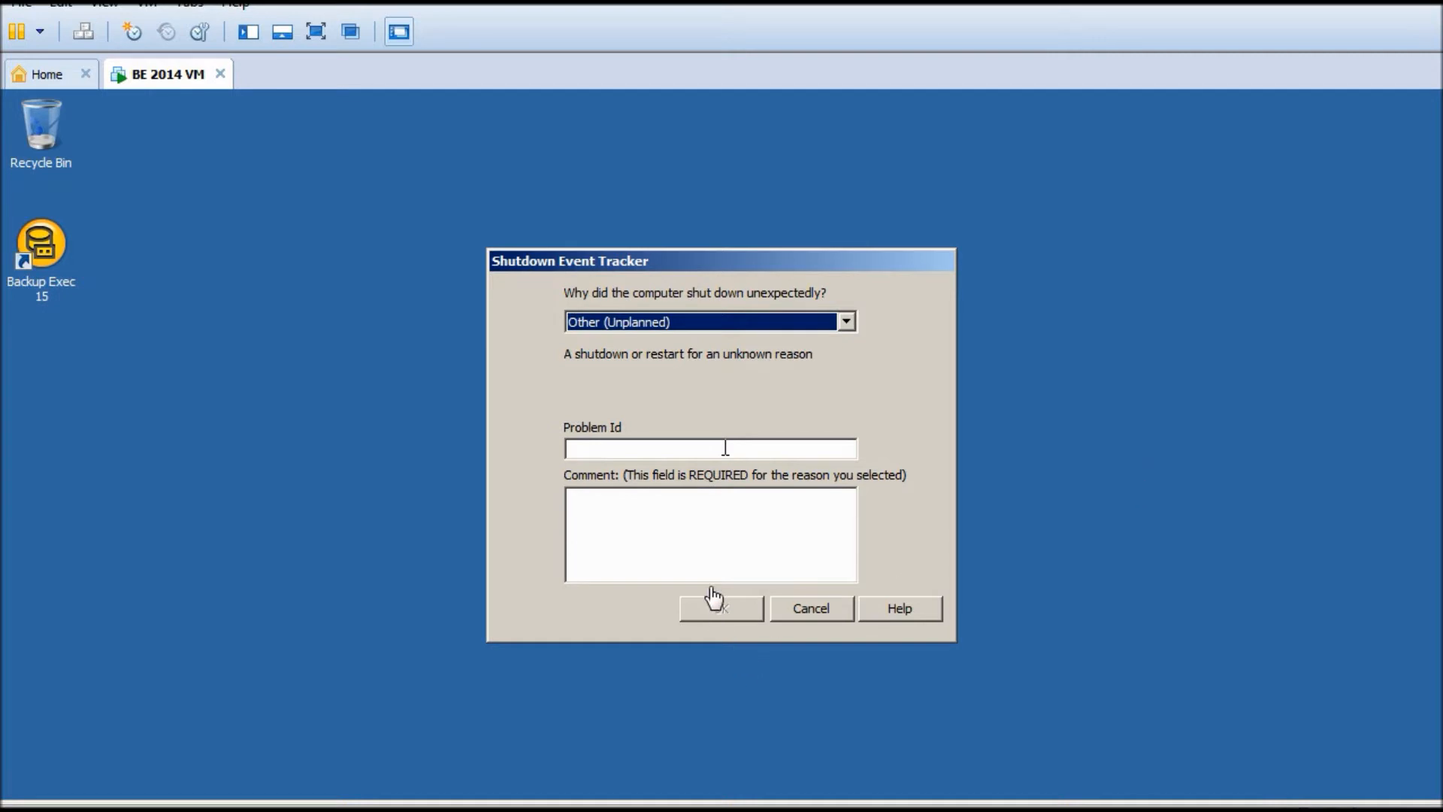
Submit "Yup" as the unexpected-shutdown comment with reason Other (Unplanned), and launch Backup Exec 15
click(709, 551)
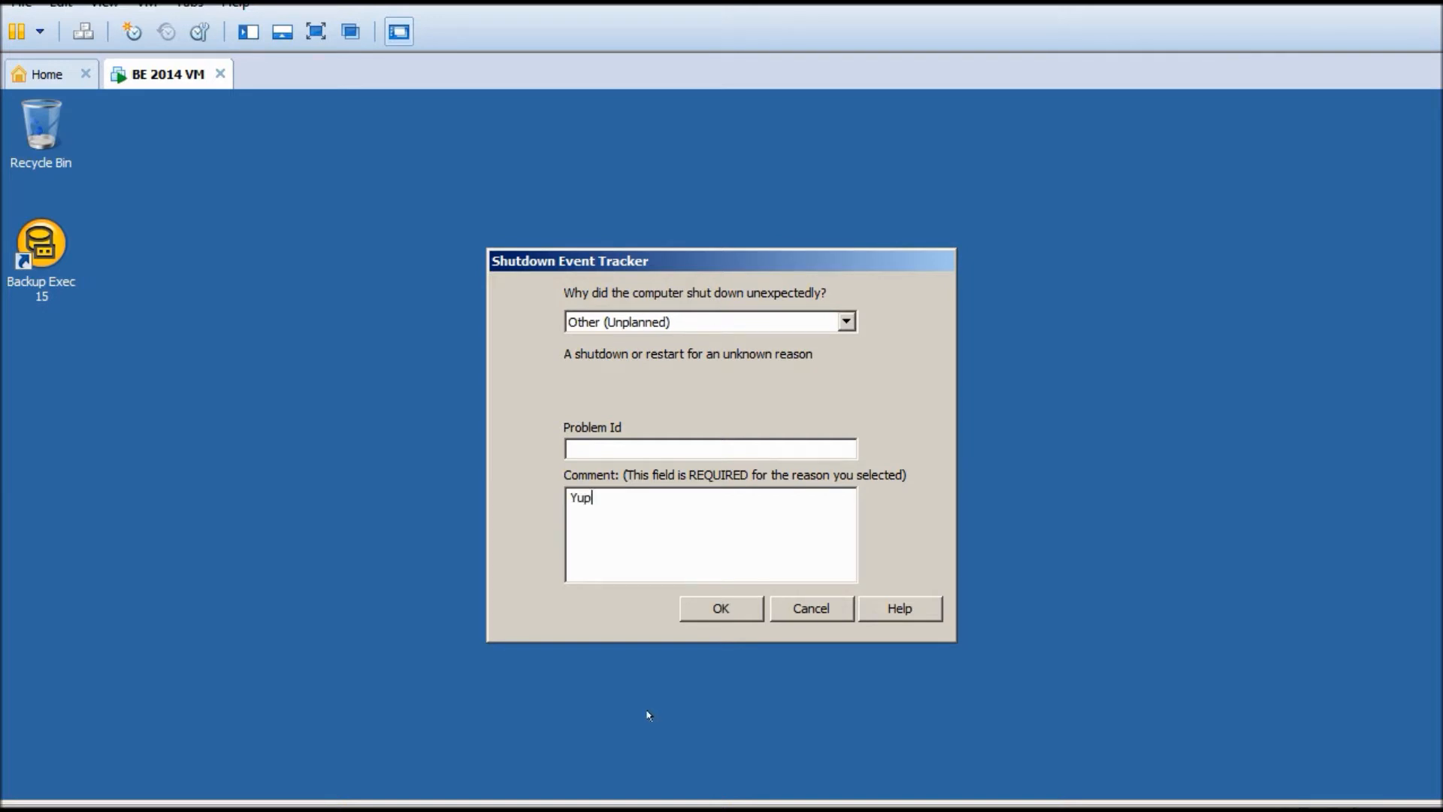
click(720, 611)
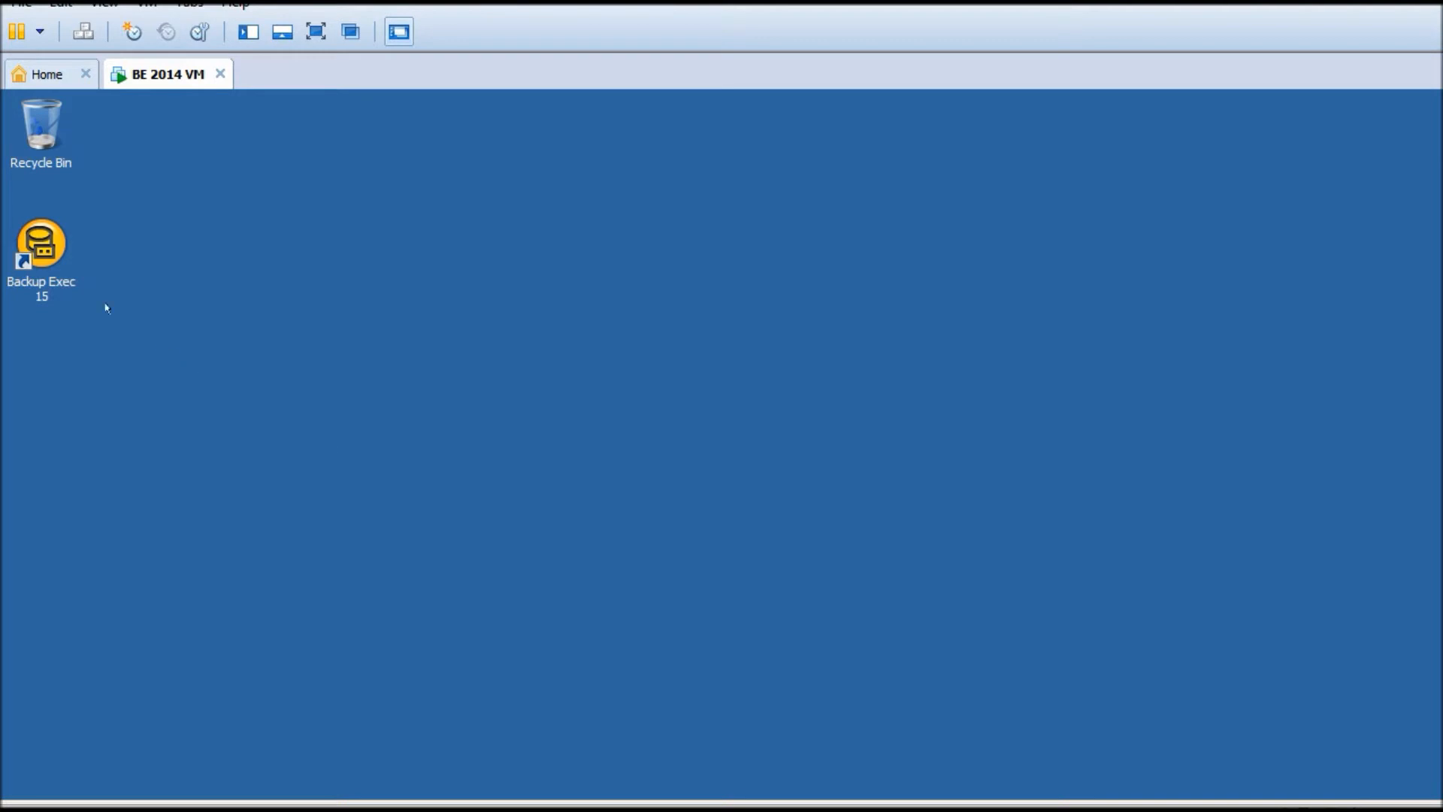
click(43, 252)
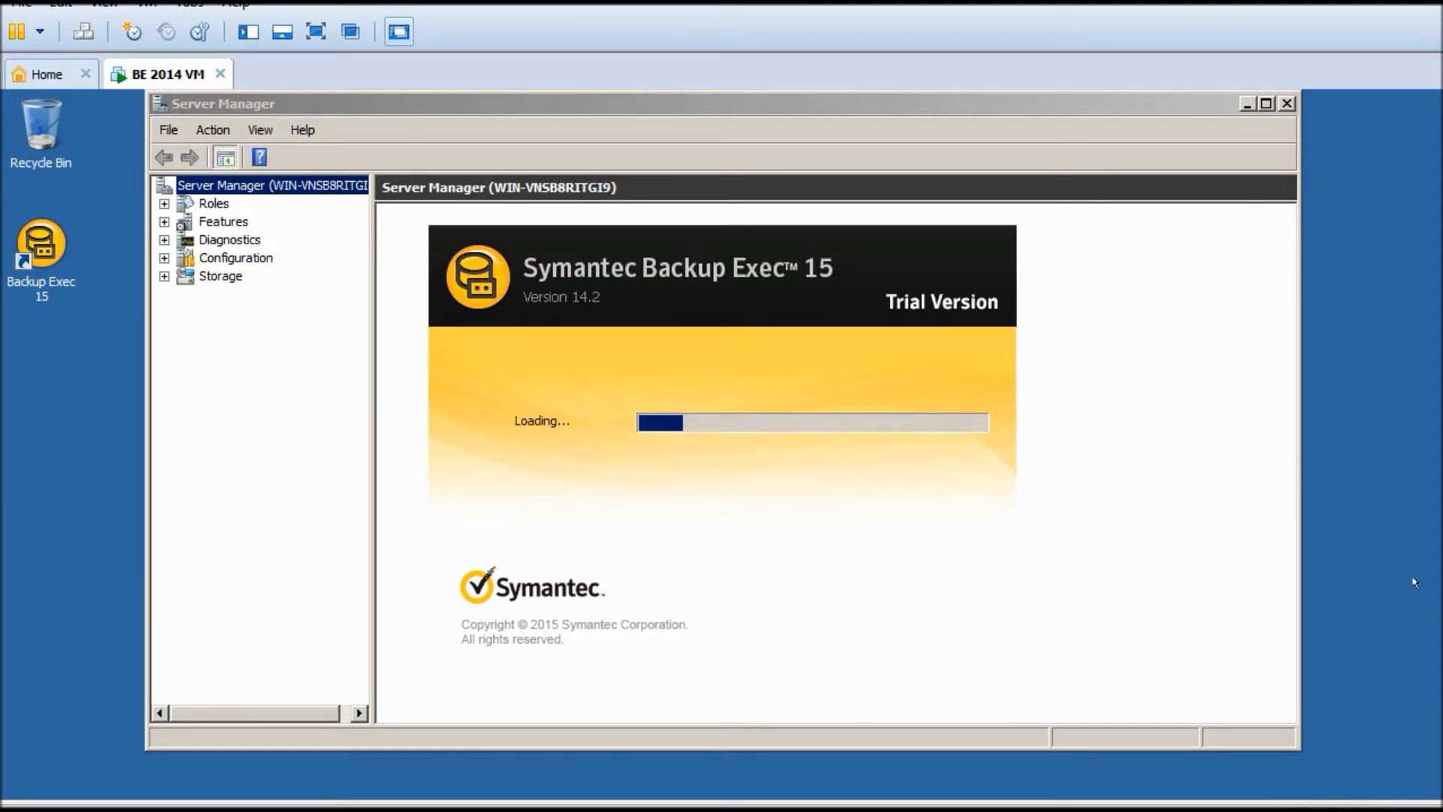
Unmute the speakers and the headphones on the host computer
click(1353, 811)
click(1389, 726)
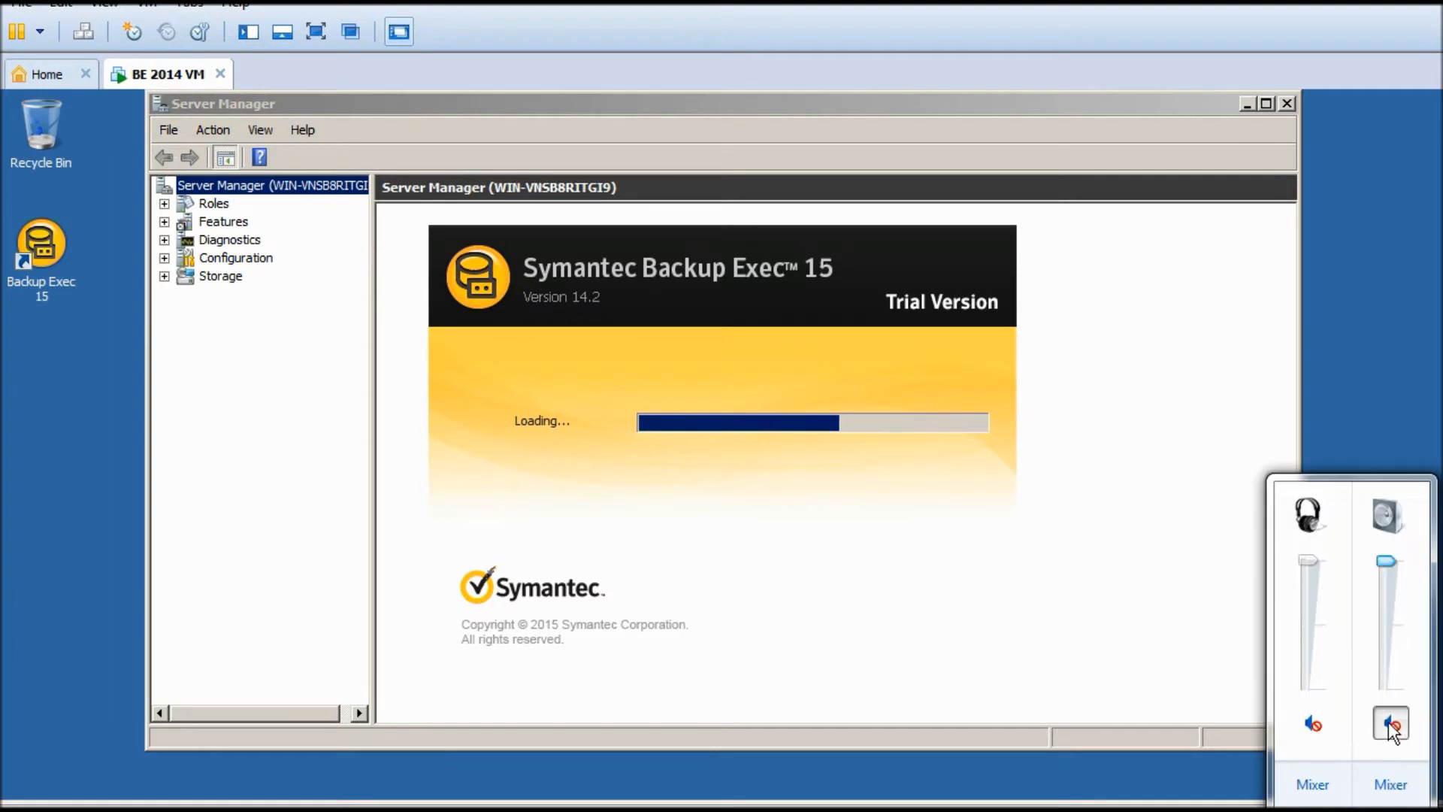
click(1313, 724)
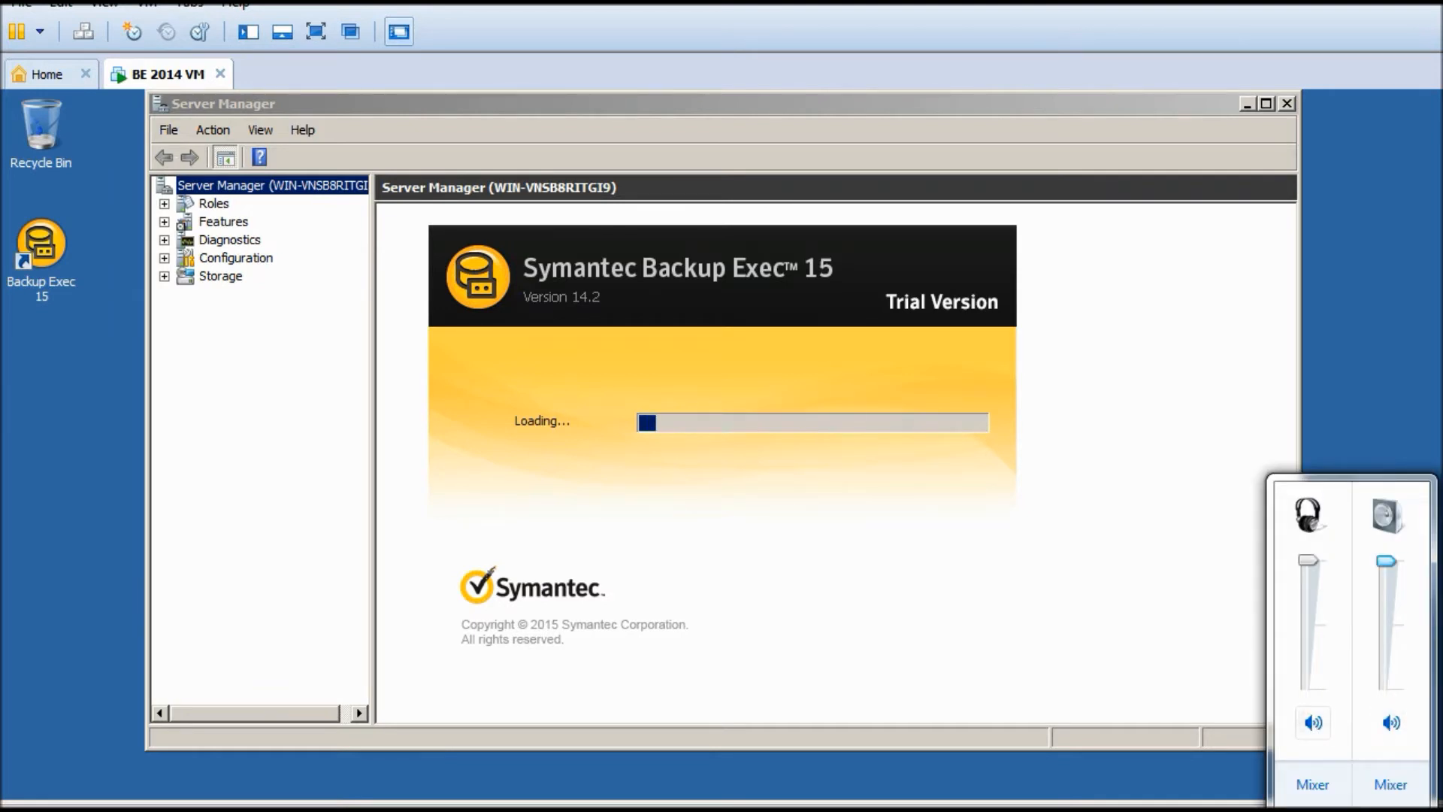
click(1397, 256)
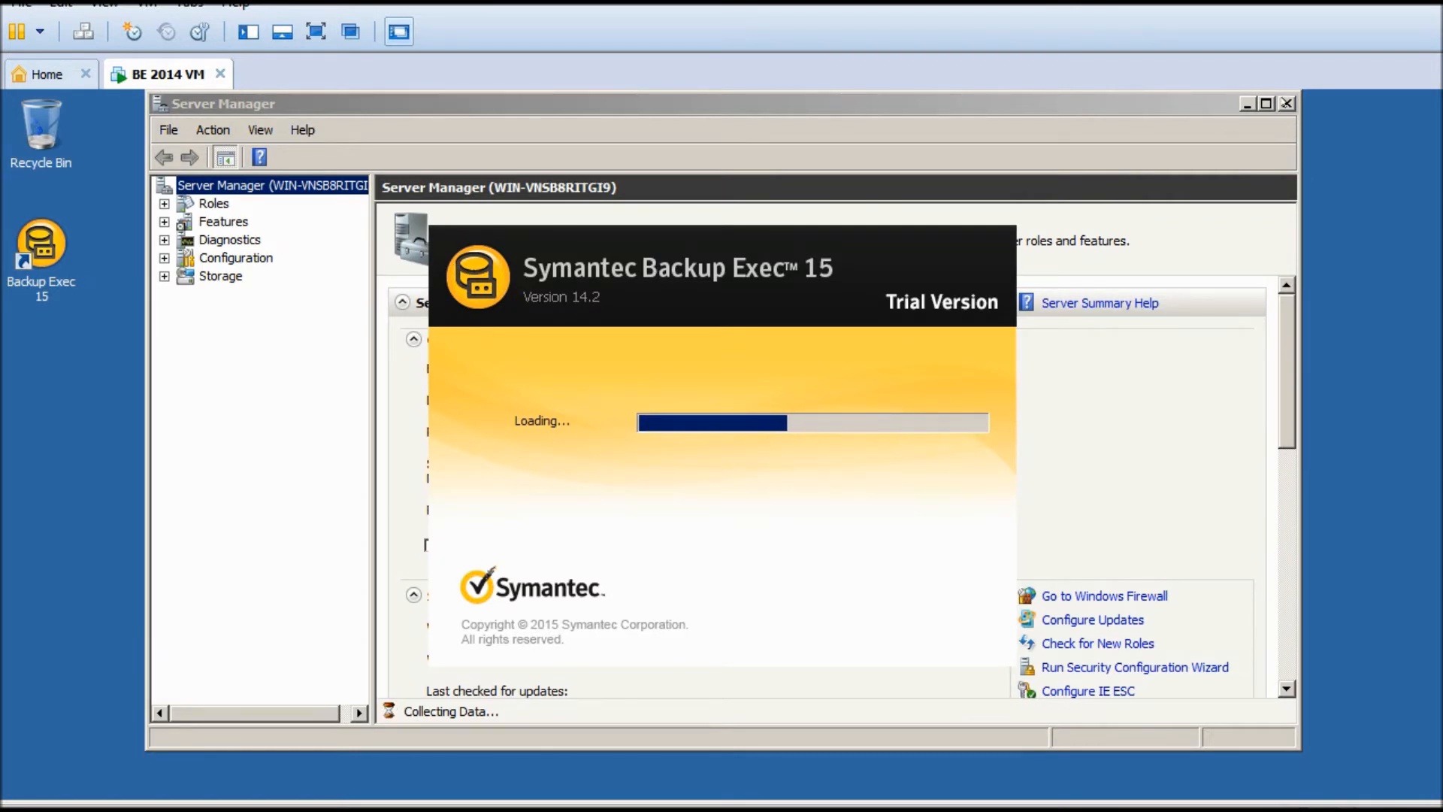
Close the Server Manager window
click(1284, 103)
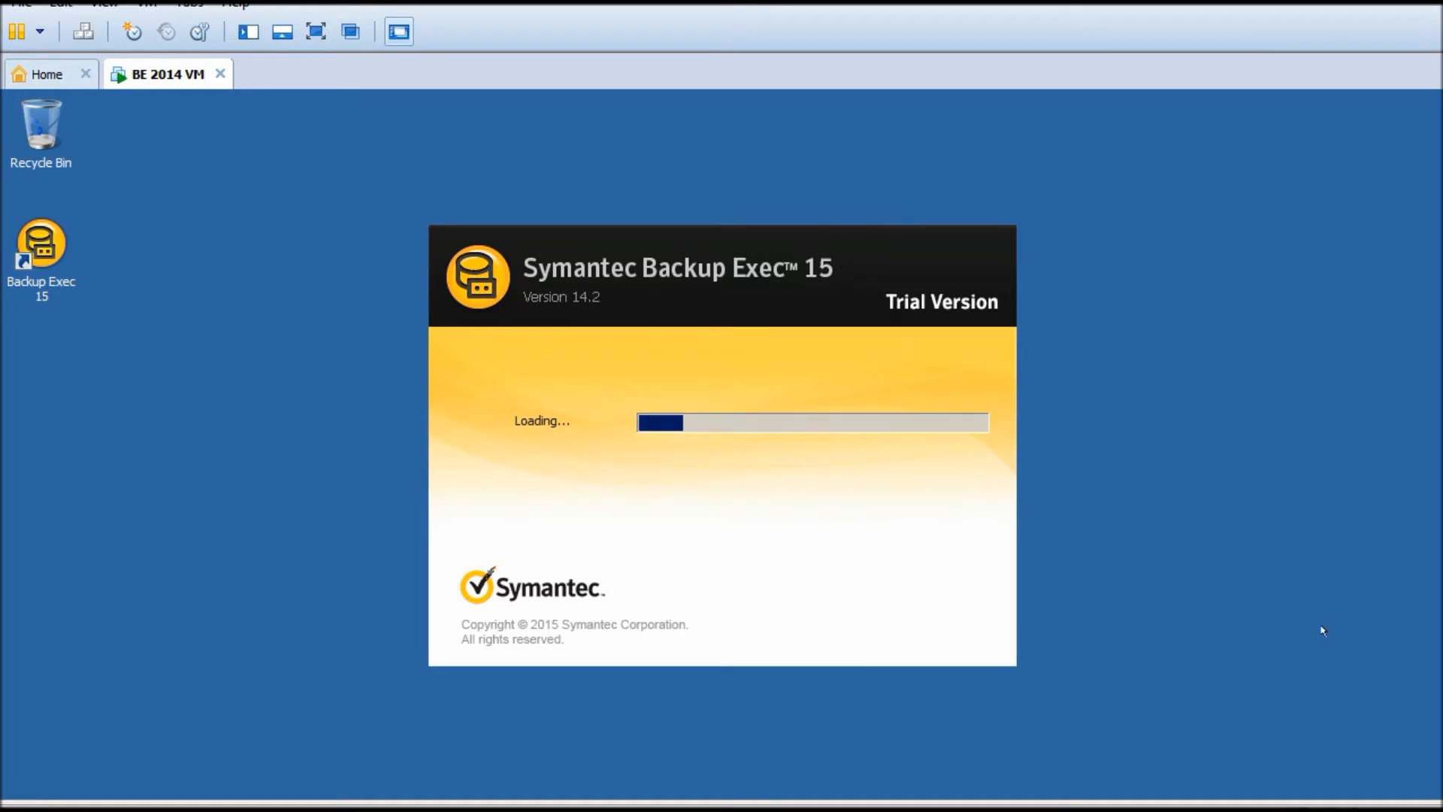
Mute the speakers and headphones again while Backup Exec loads
click(1419, 809)
click(1394, 726)
click(1303, 723)
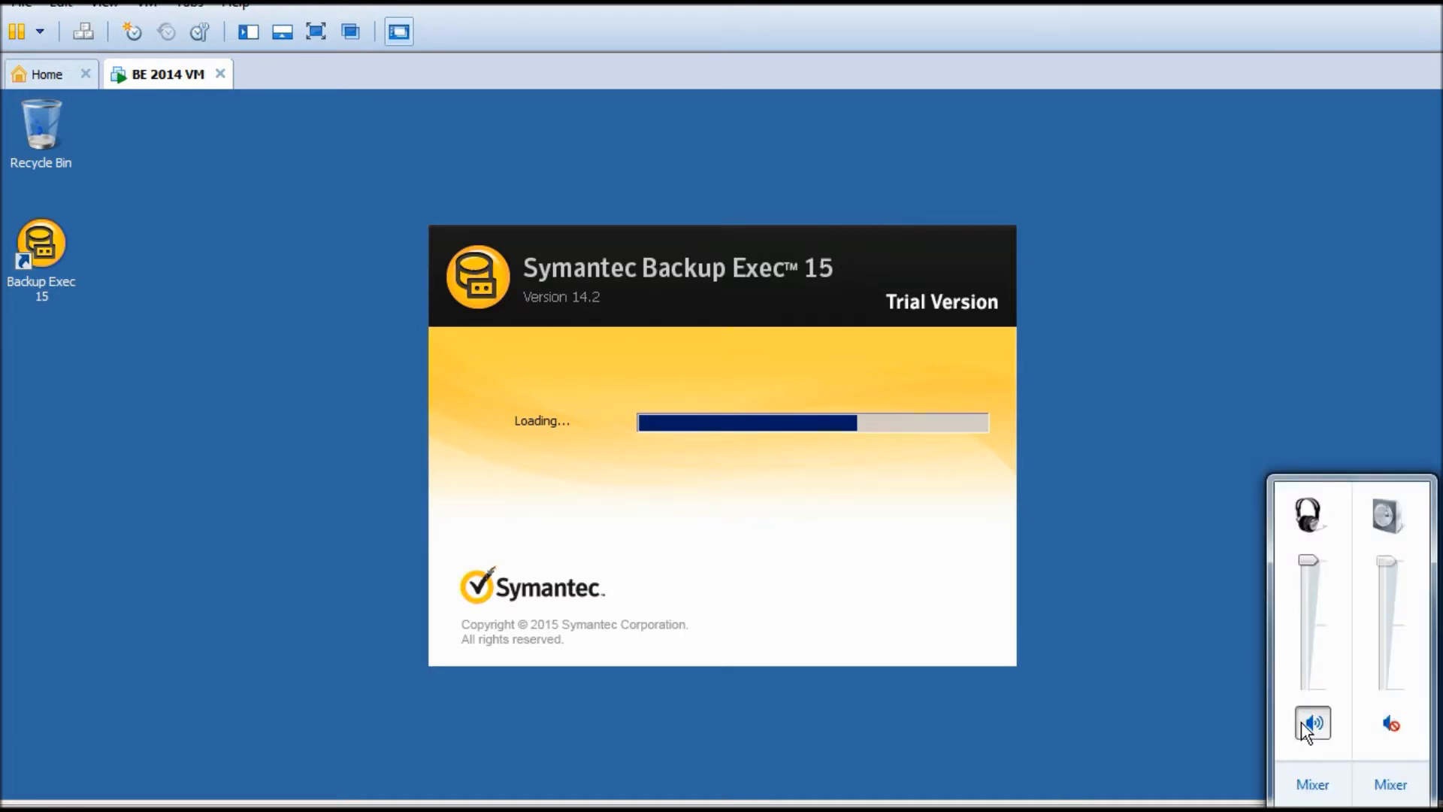
click(1211, 441)
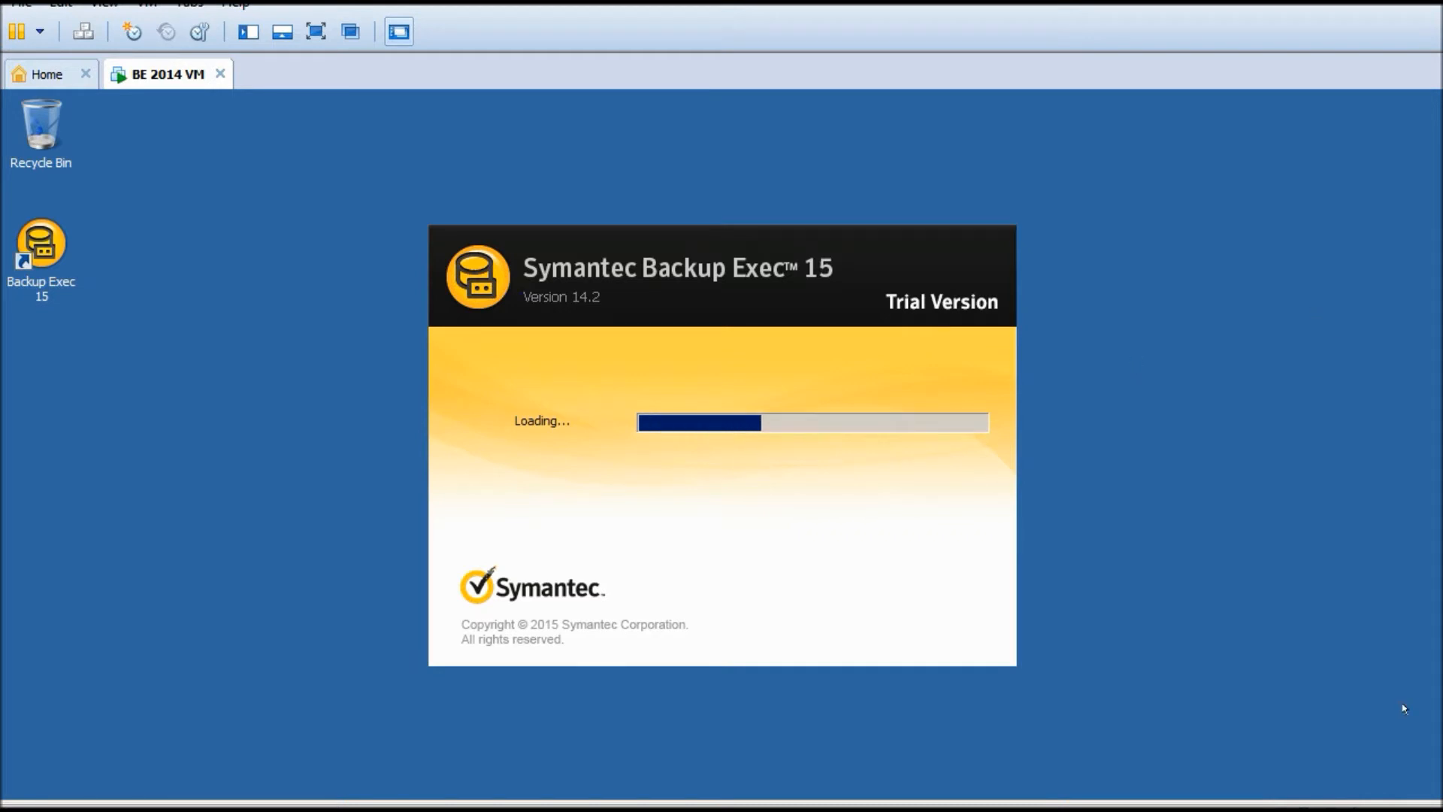
Turn the sound of both the headphones and the speakers back on
click(1352, 810)
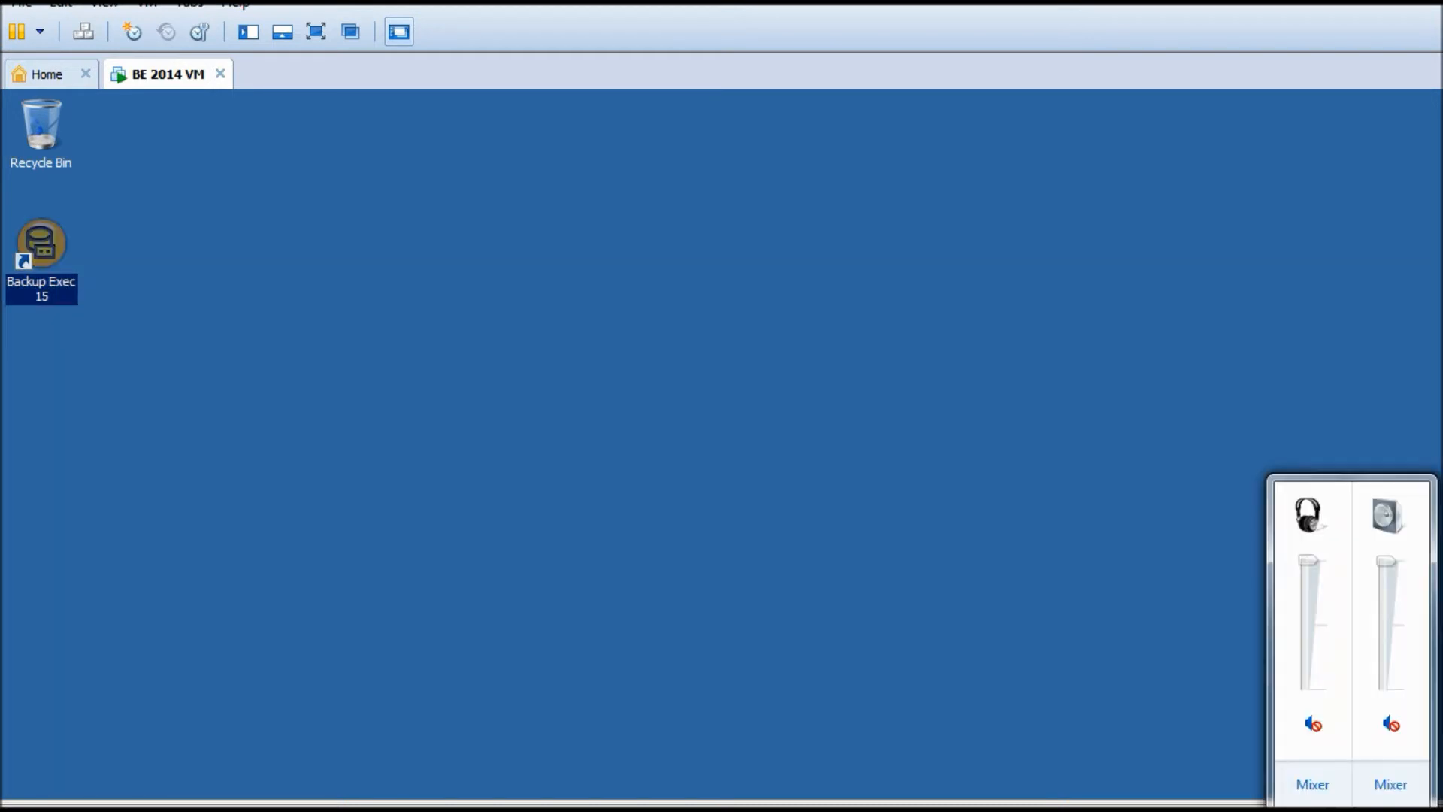
click(1392, 723)
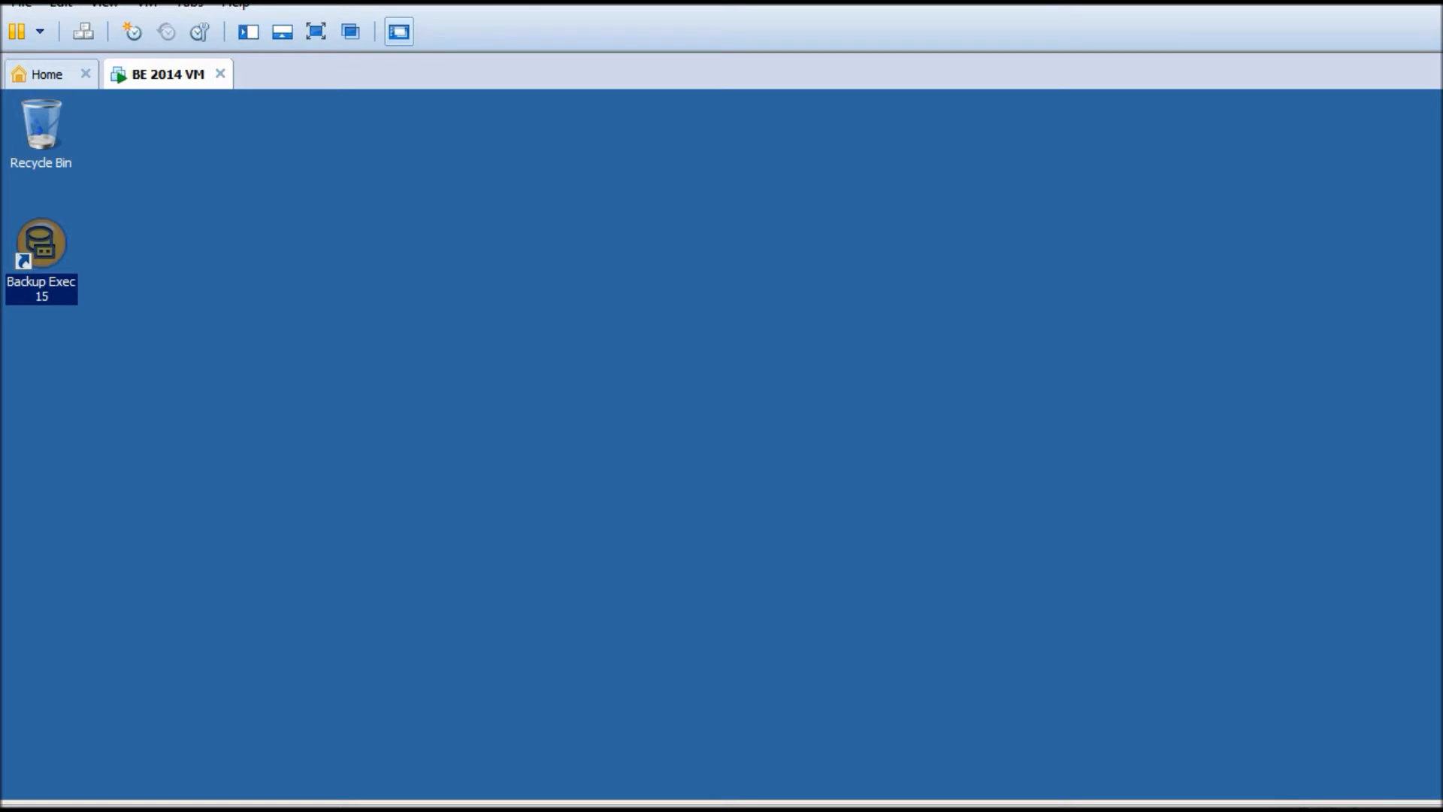
click(1380, 809)
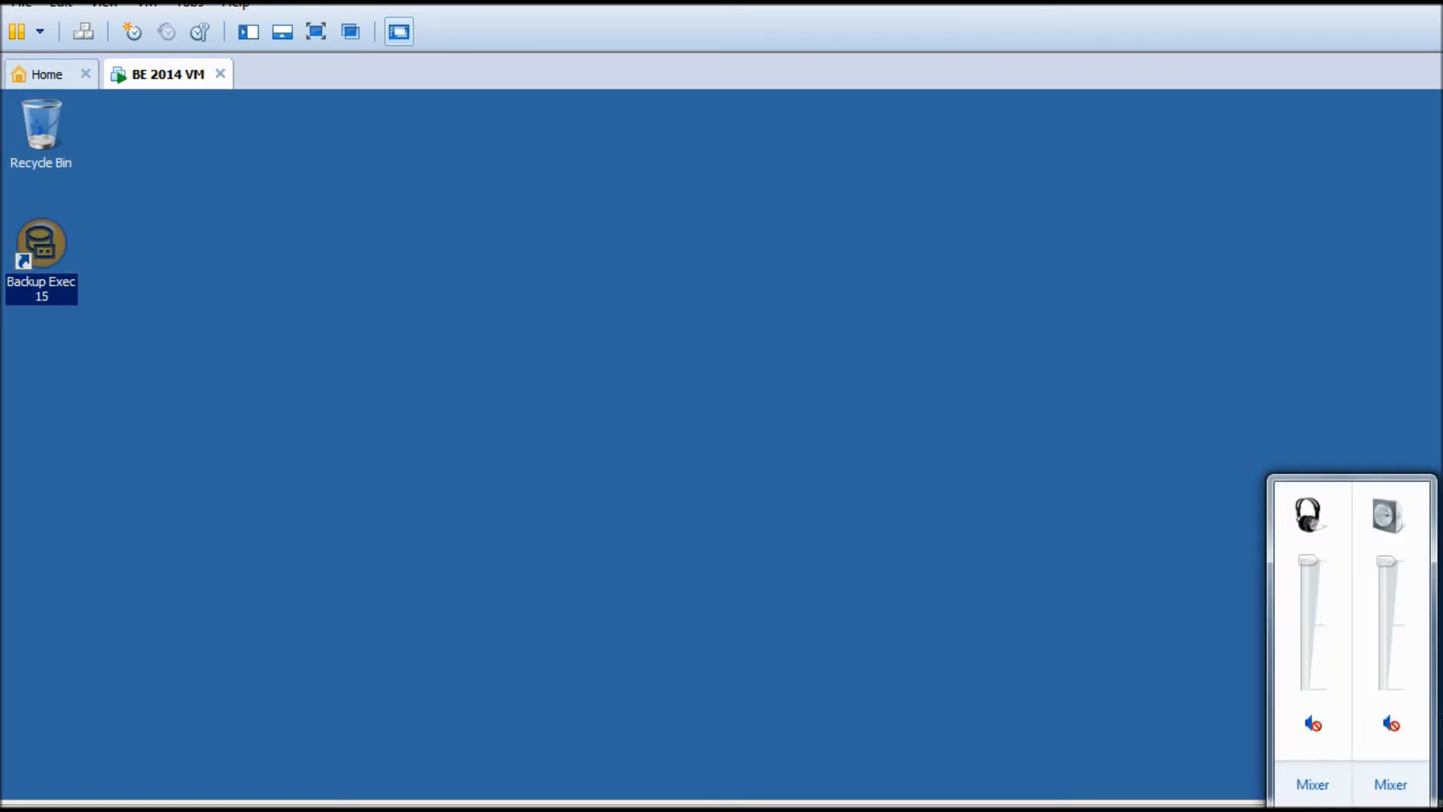
click(1317, 726)
click(1393, 723)
click(1383, 809)
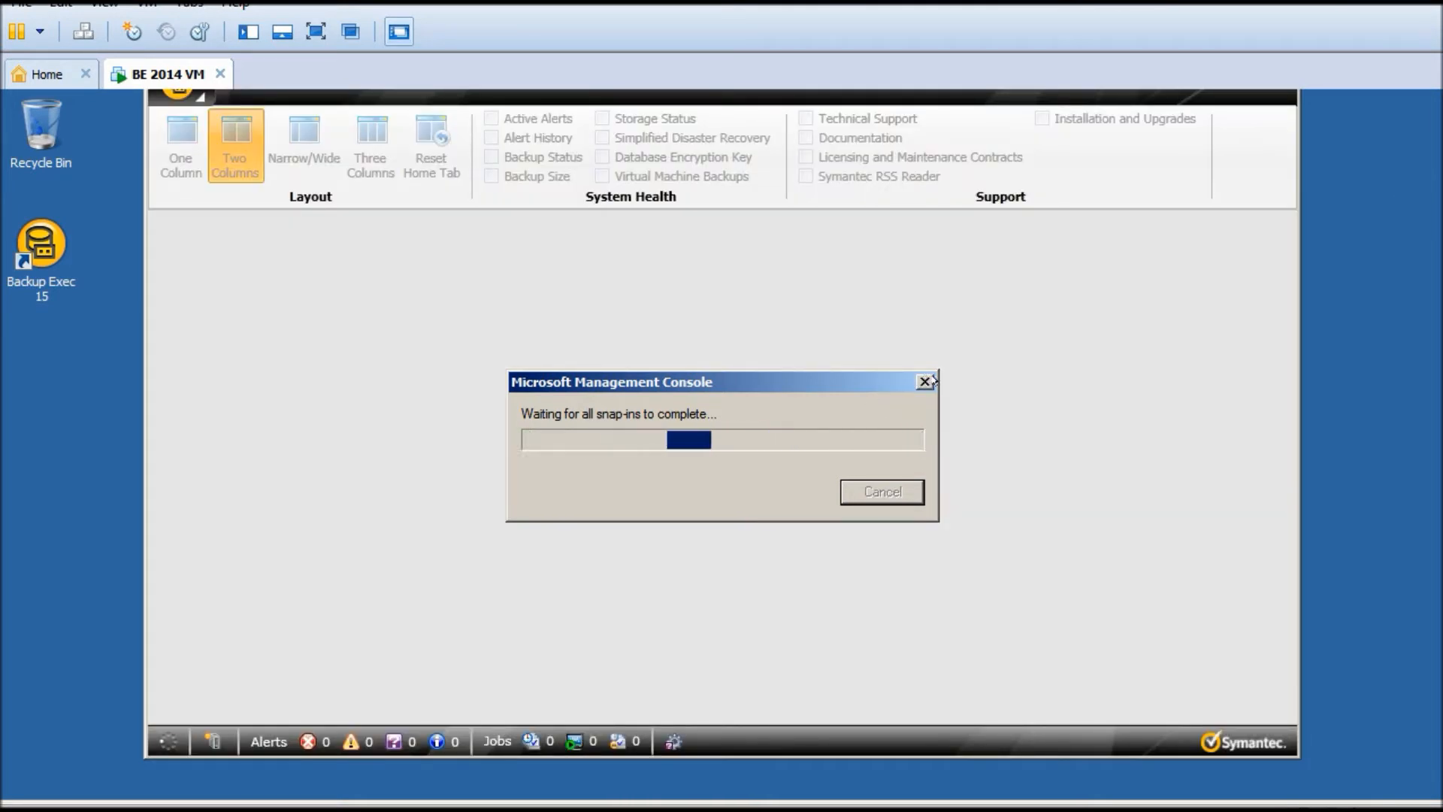
Dismiss the Microsoft Management Console wait dialog and use full-screen view to move the Backup Exec window down until its title bar is accessible
click(925, 381)
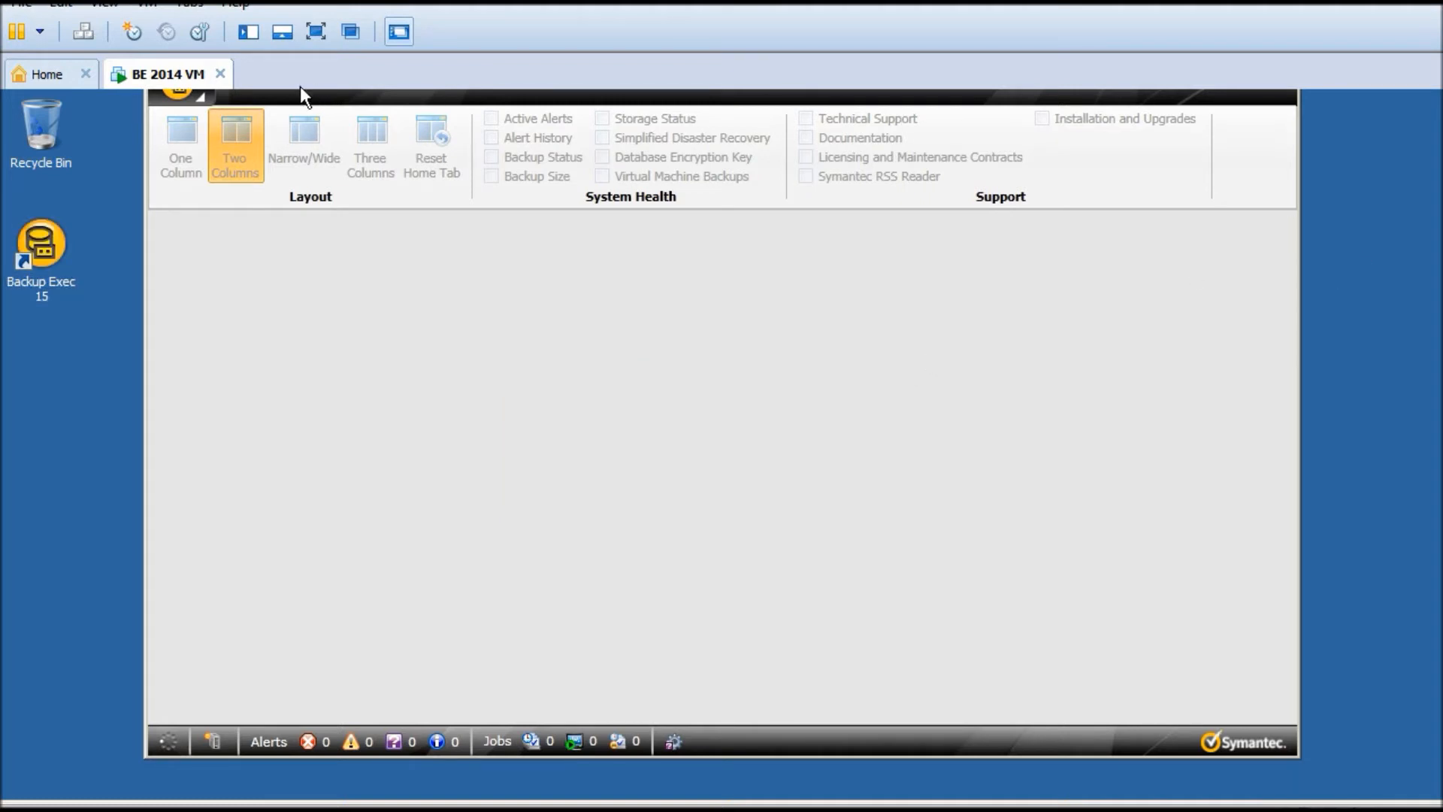
click(315, 39)
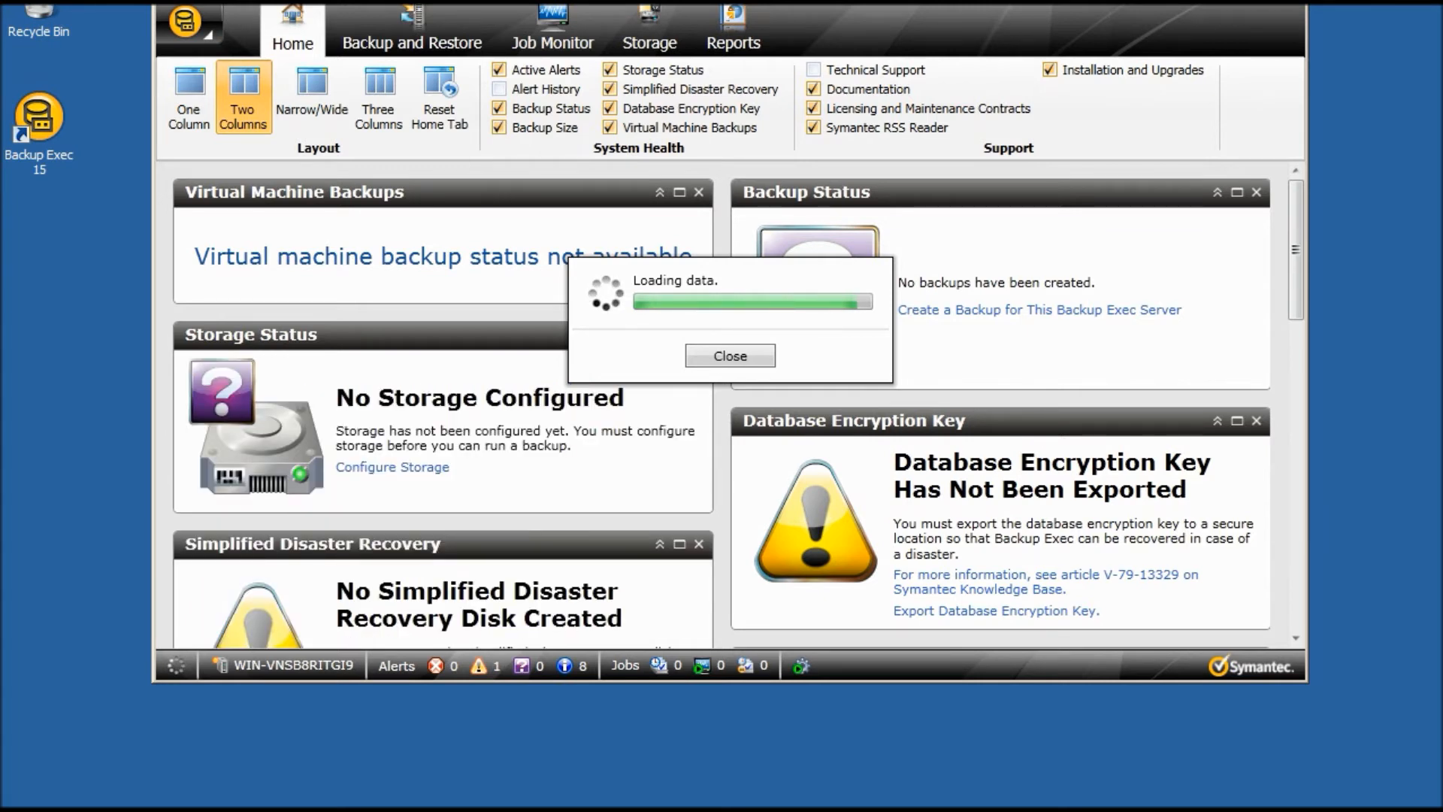
drag(807, 3, 796, 95)
mouse_move(761, 17)
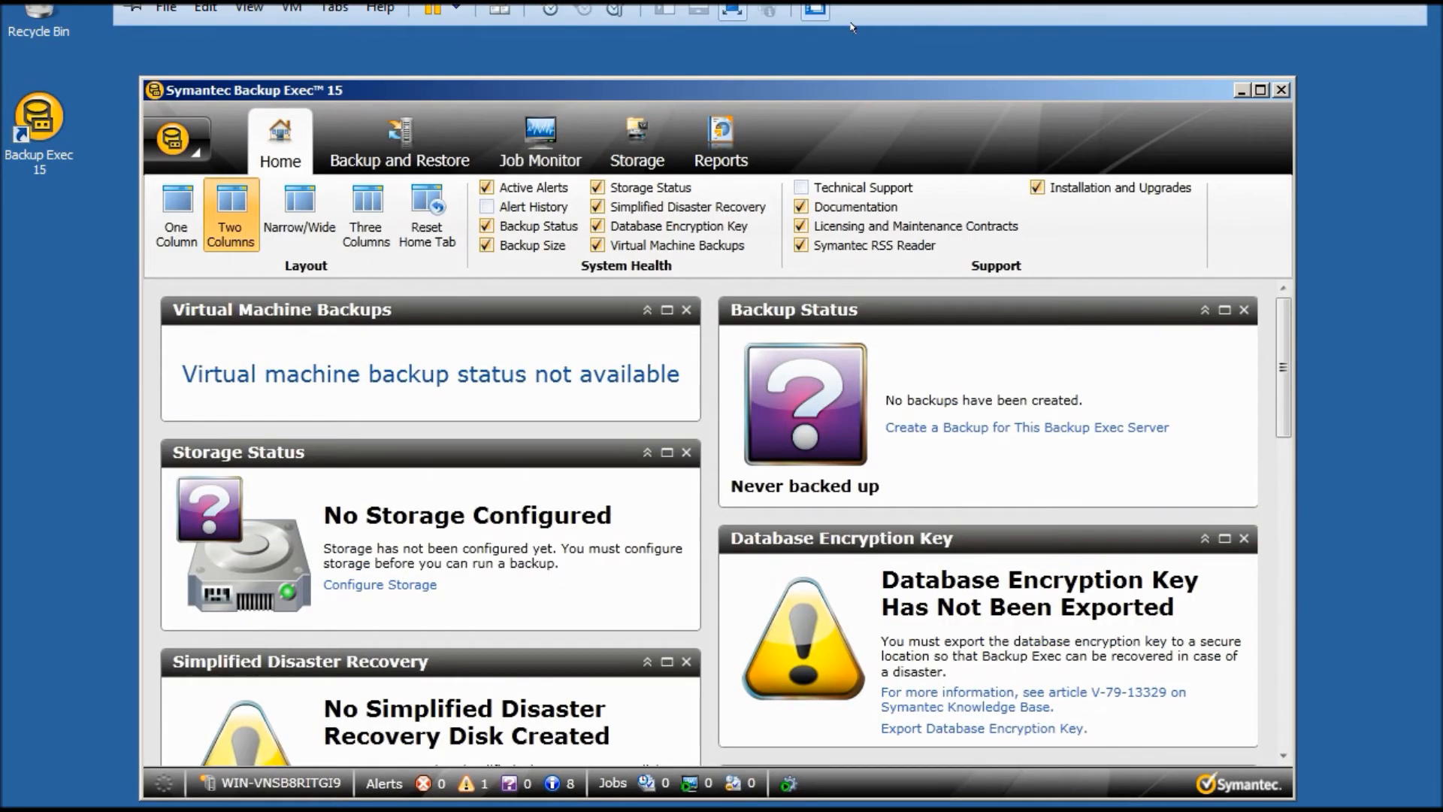
click(741, 12)
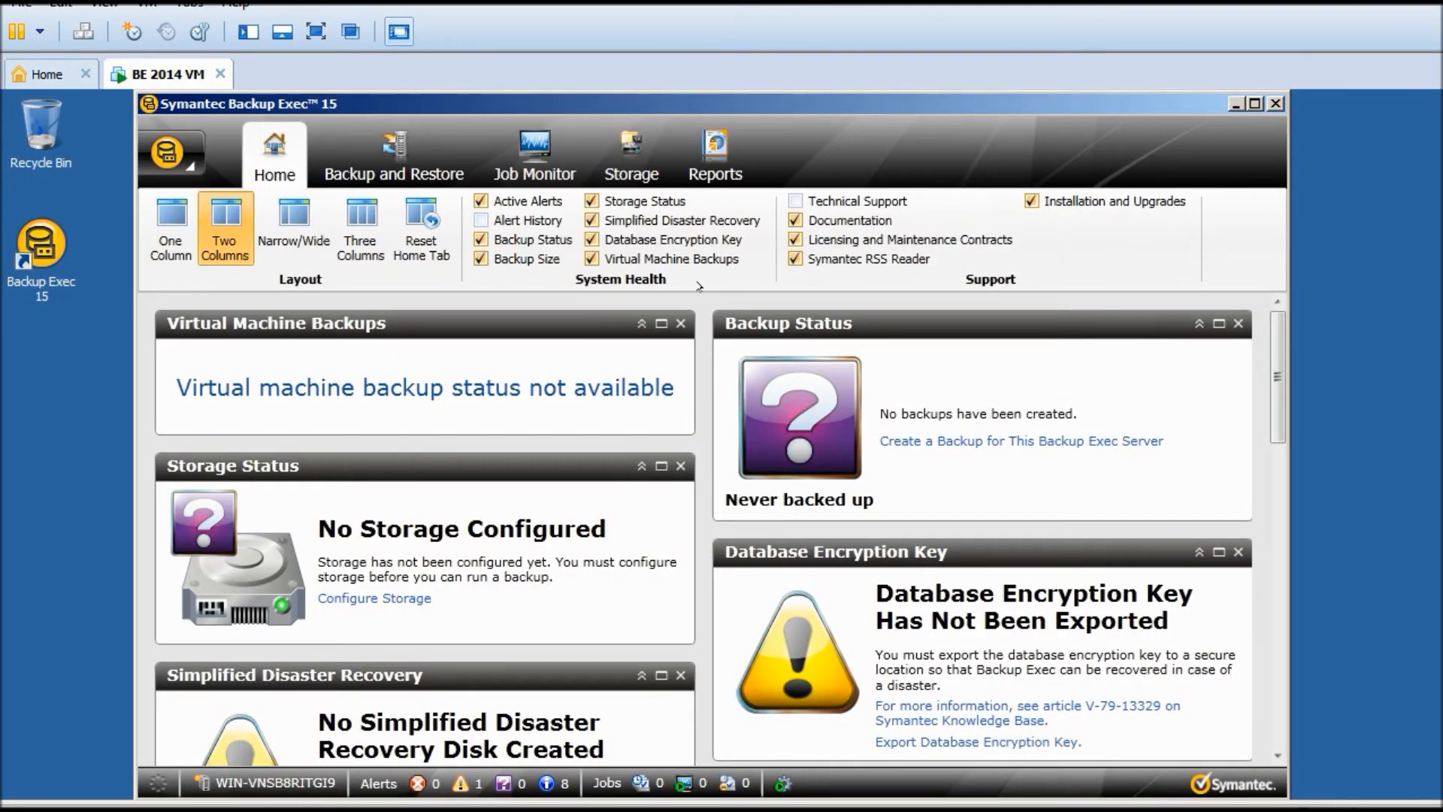
Open the Configure Storage wizard for the Backup Exec server
click(472, 187)
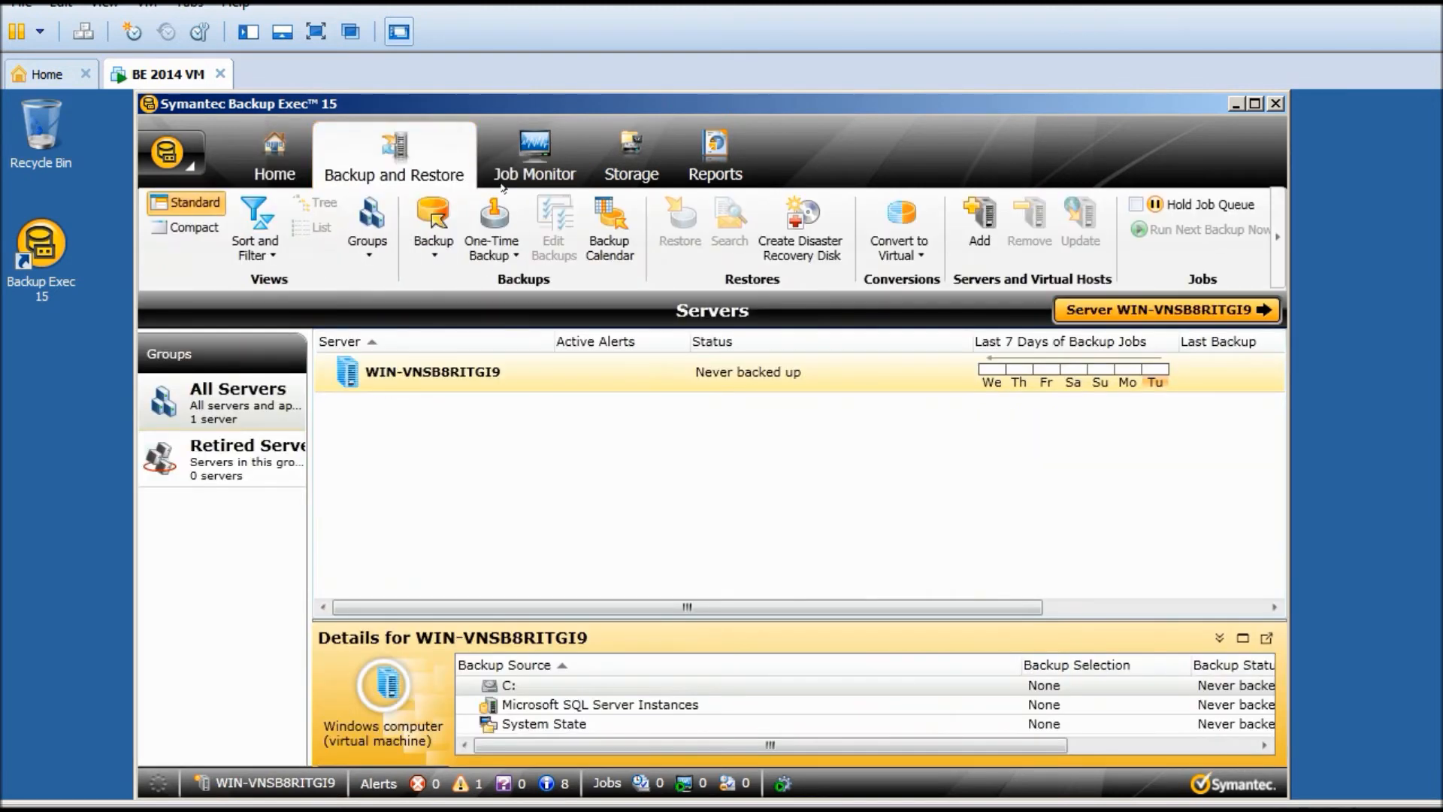
click(636, 161)
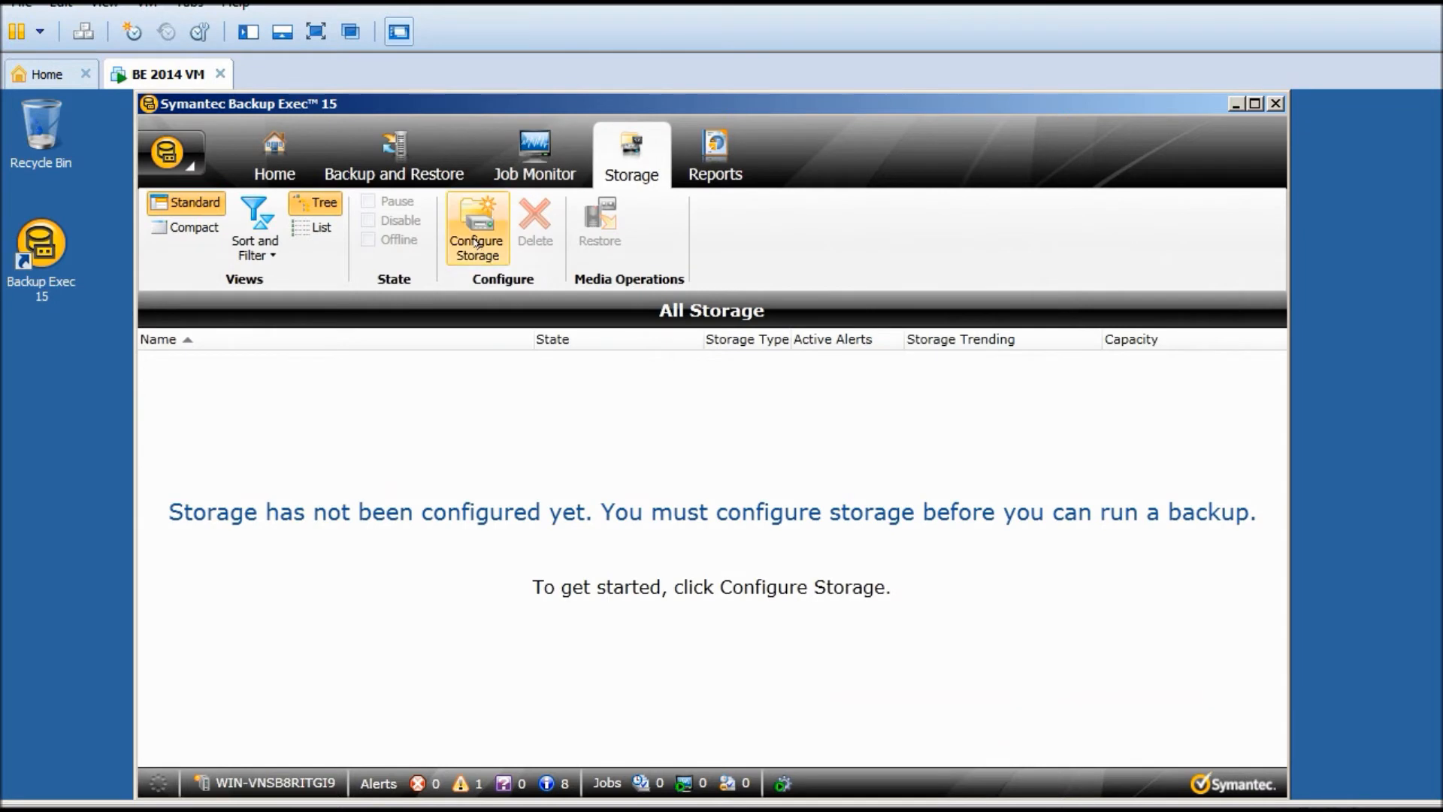
click(480, 242)
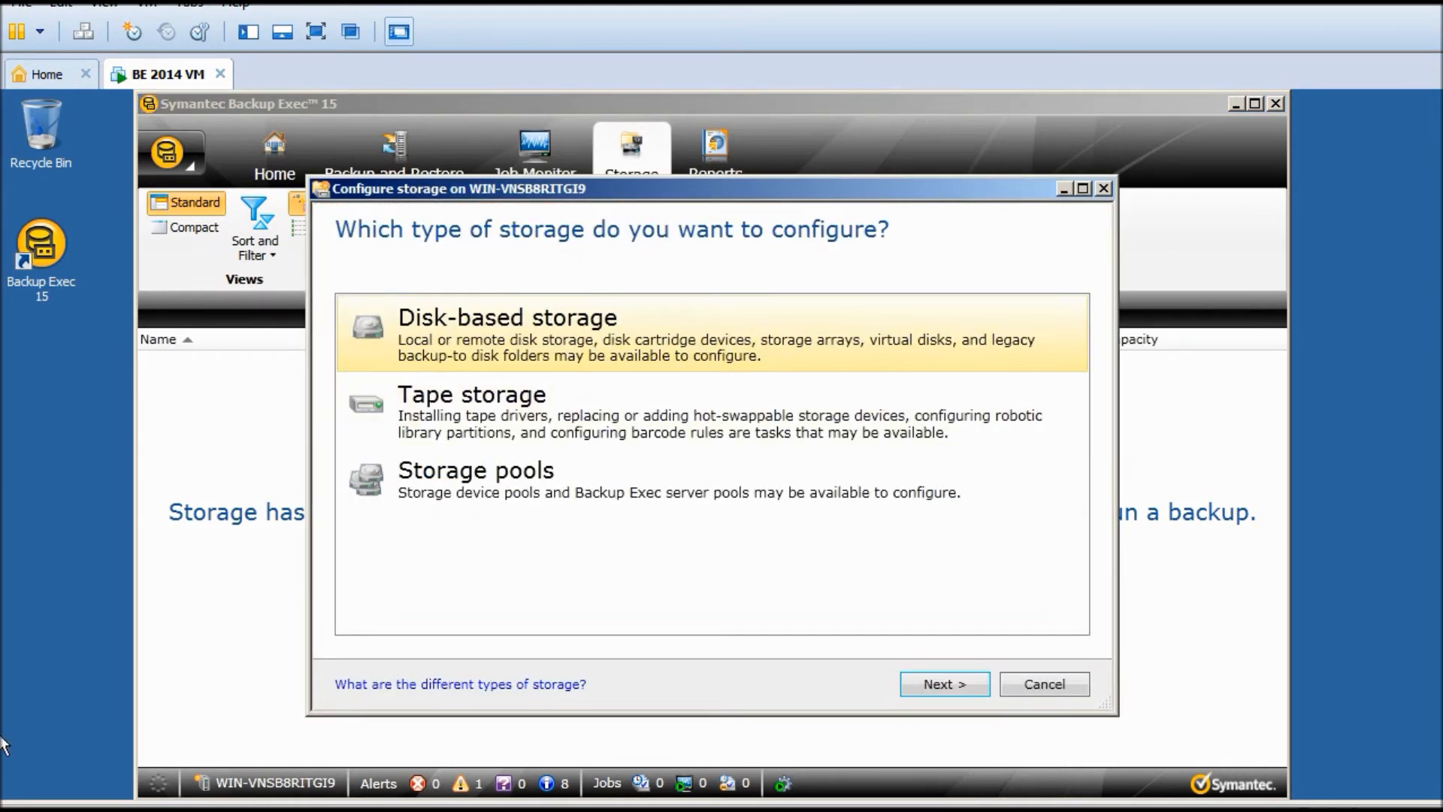
Create a folder named "Test Folder" in the root of Local Disk (C:) and minimize the file browser
click(28, 800)
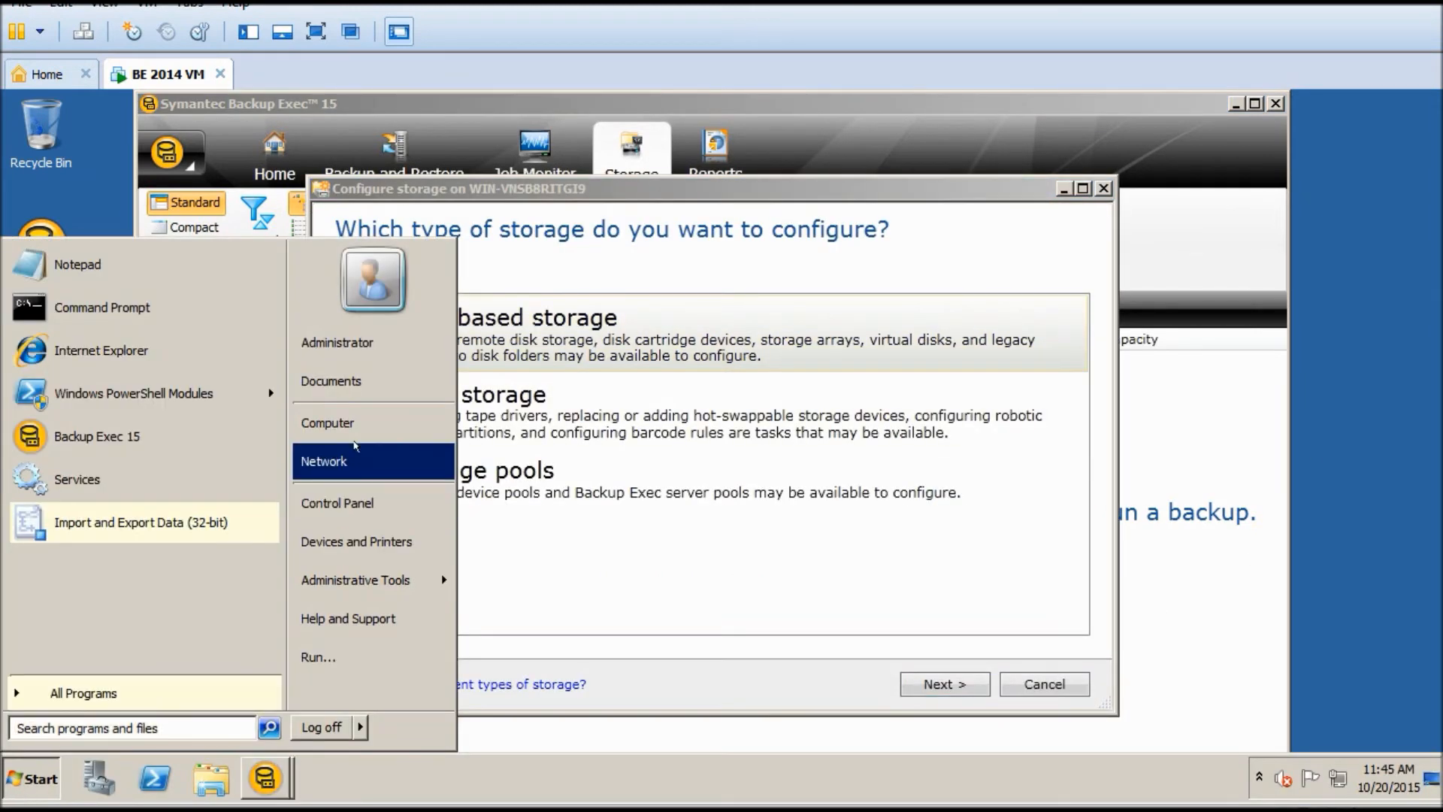
click(350, 432)
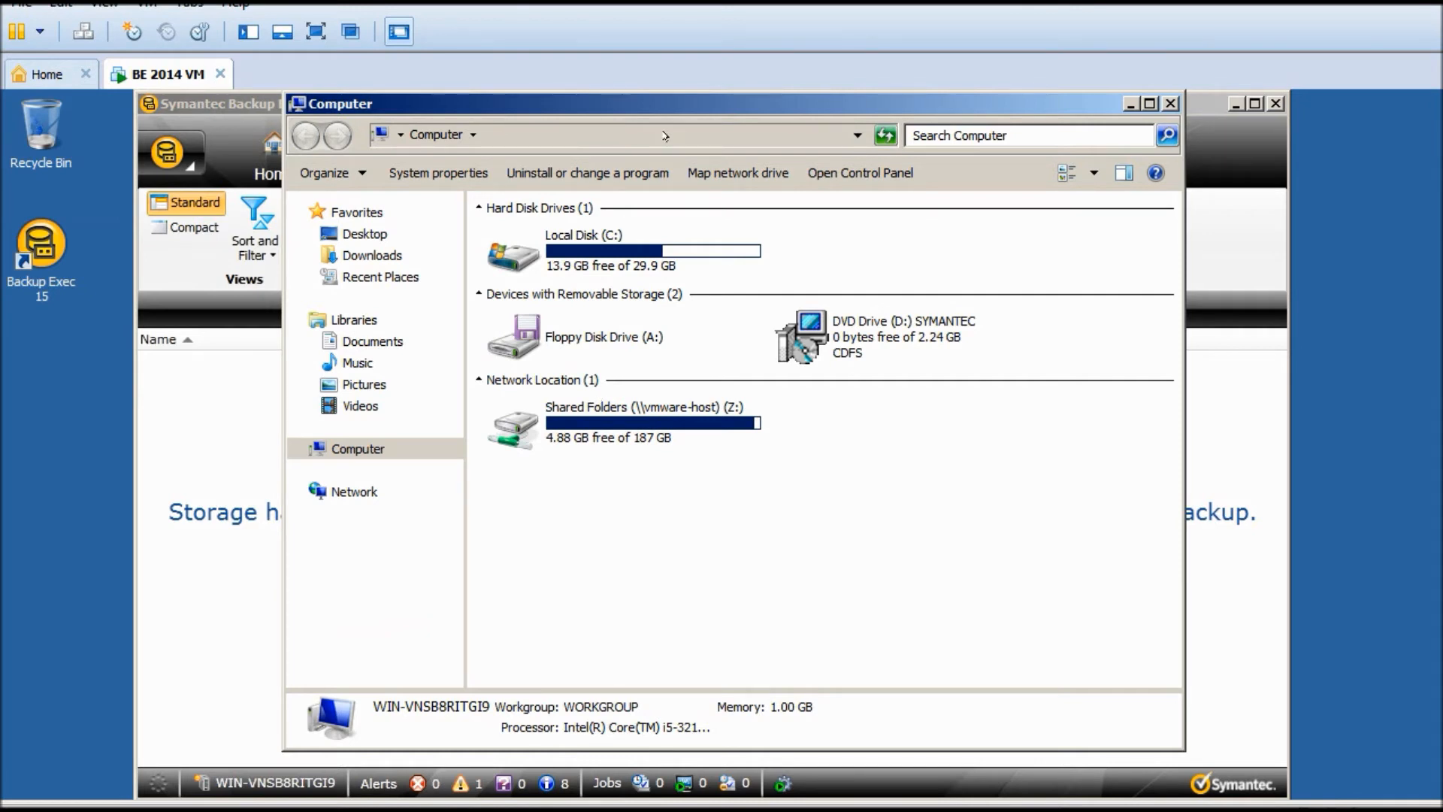
click(631, 233)
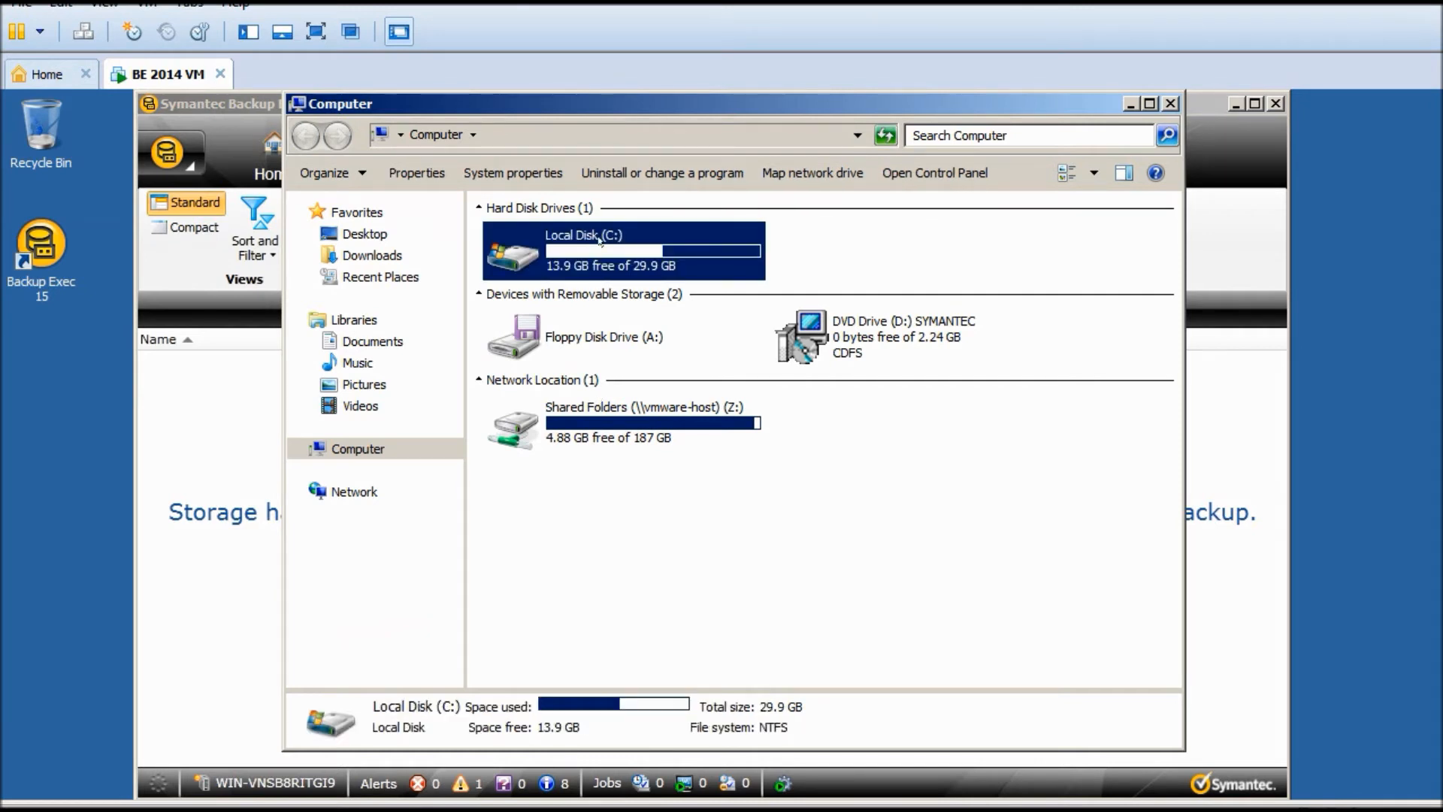
double_click(601, 240)
right_click(565, 518)
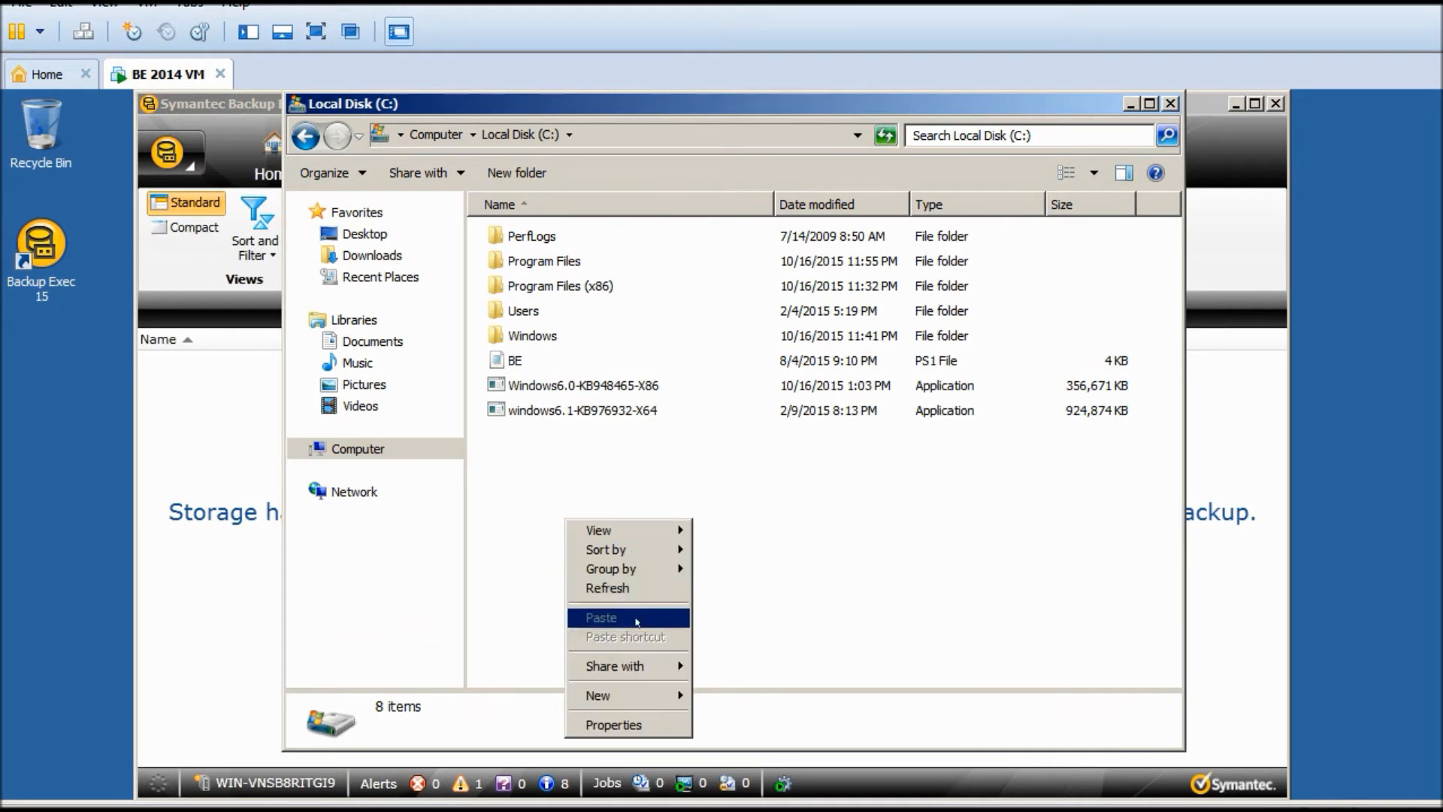
mouse_move(661, 695)
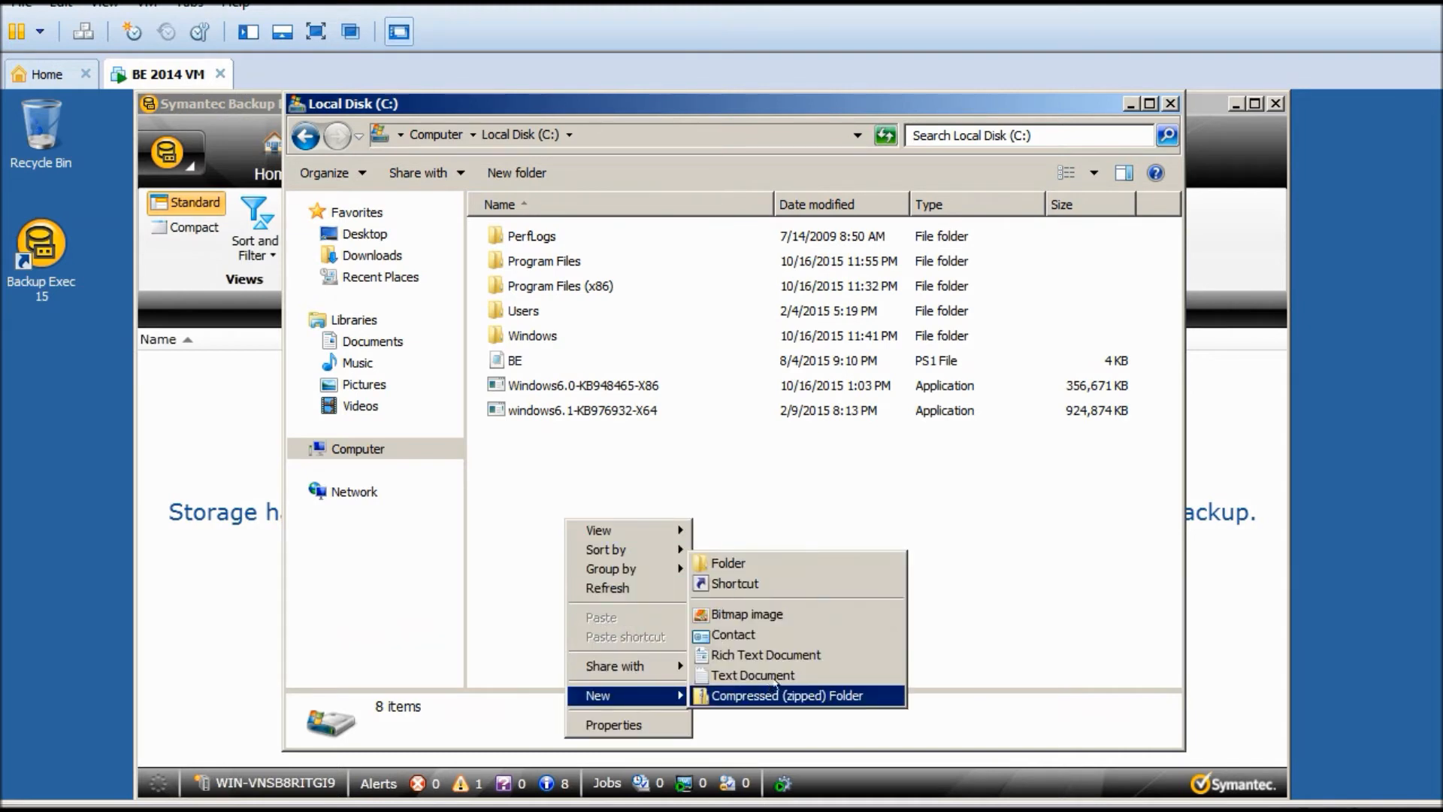
click(796, 561)
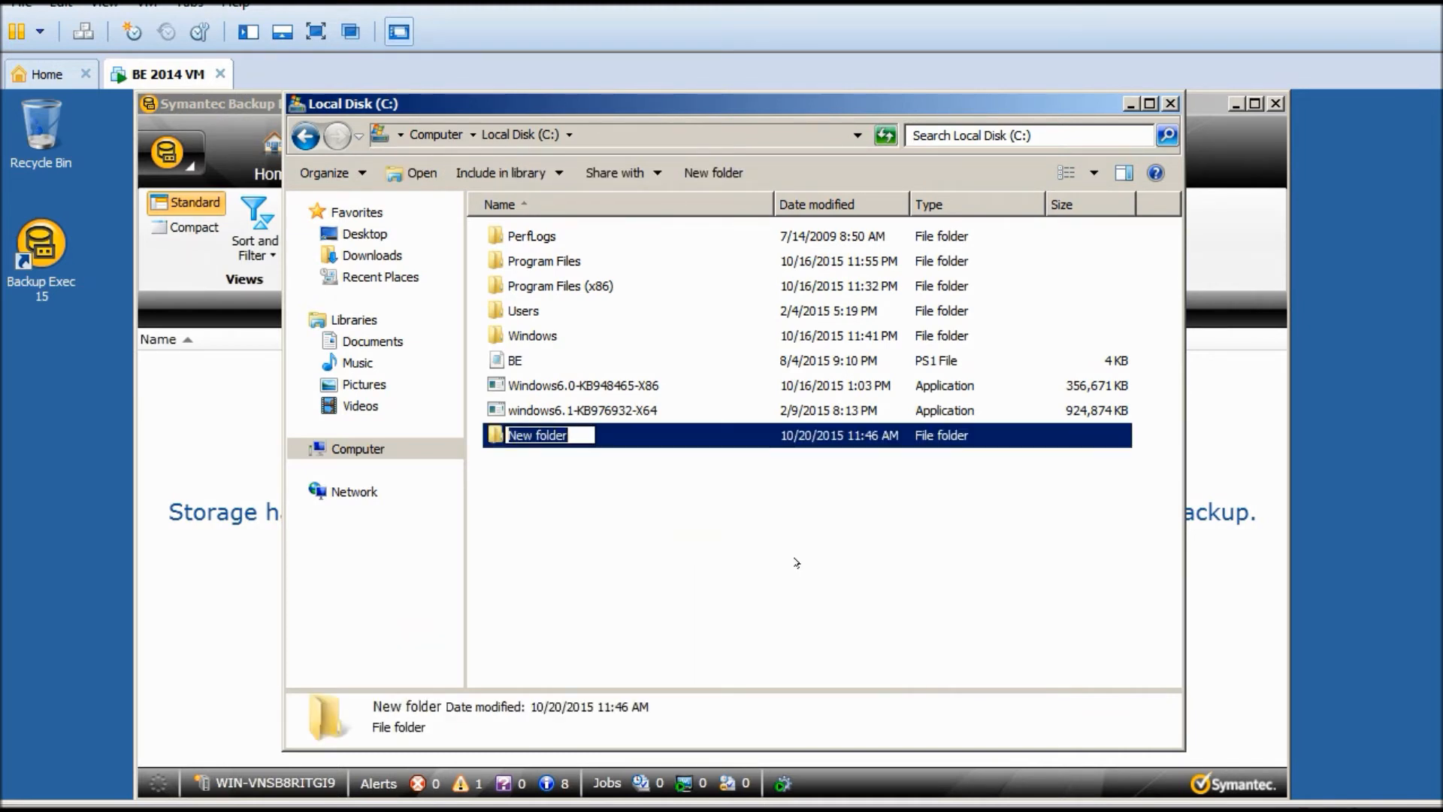
text(Test Folder)
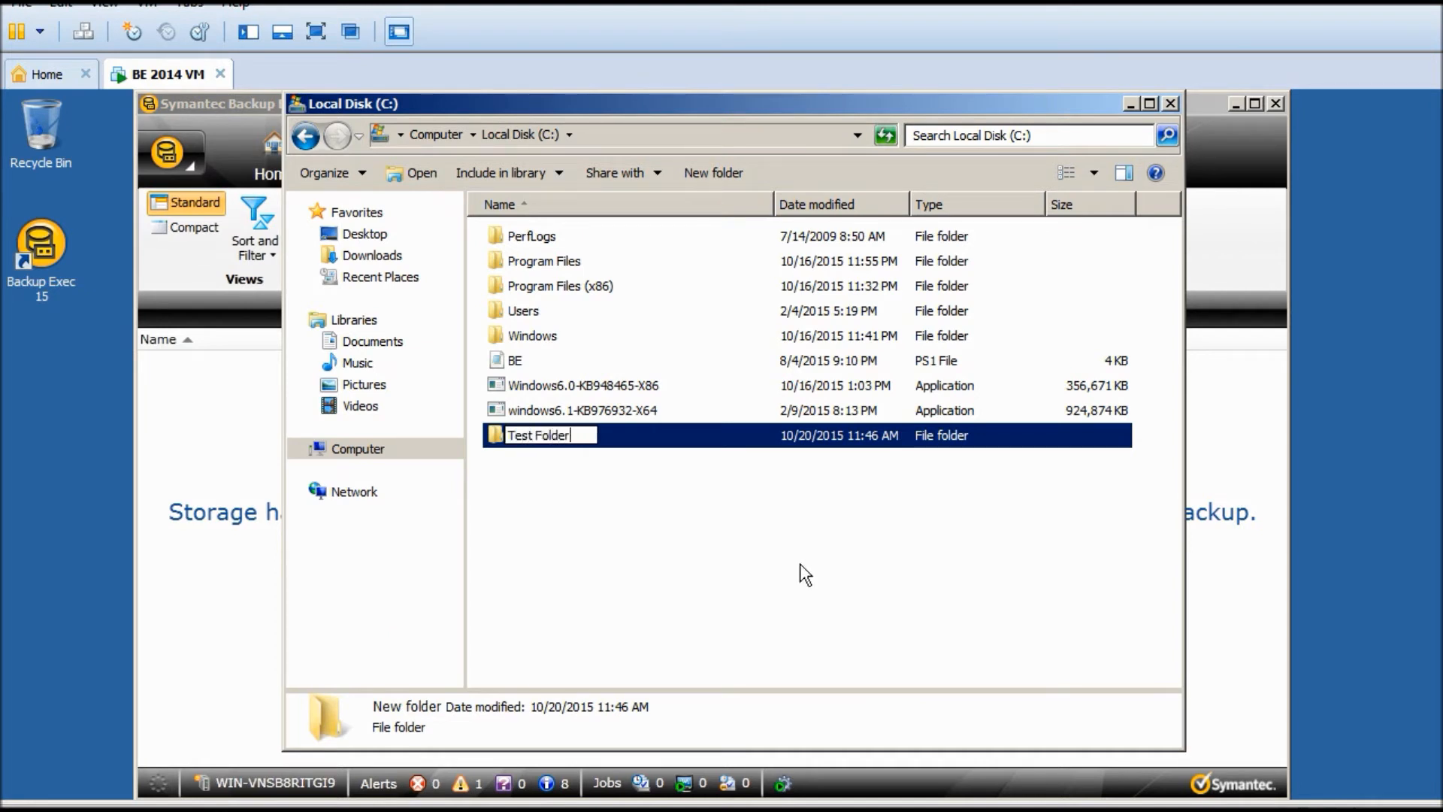
key(Return)
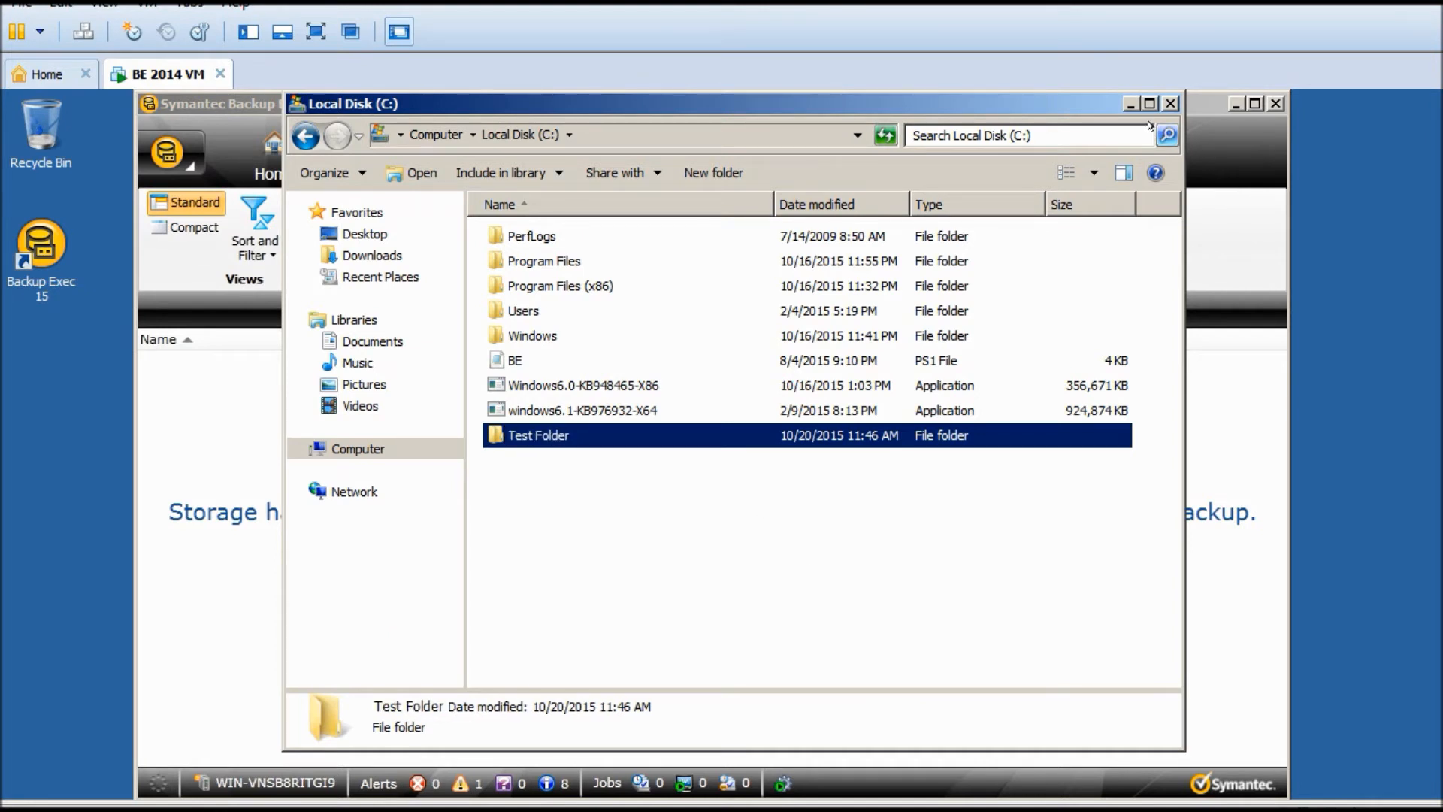
click(1131, 105)
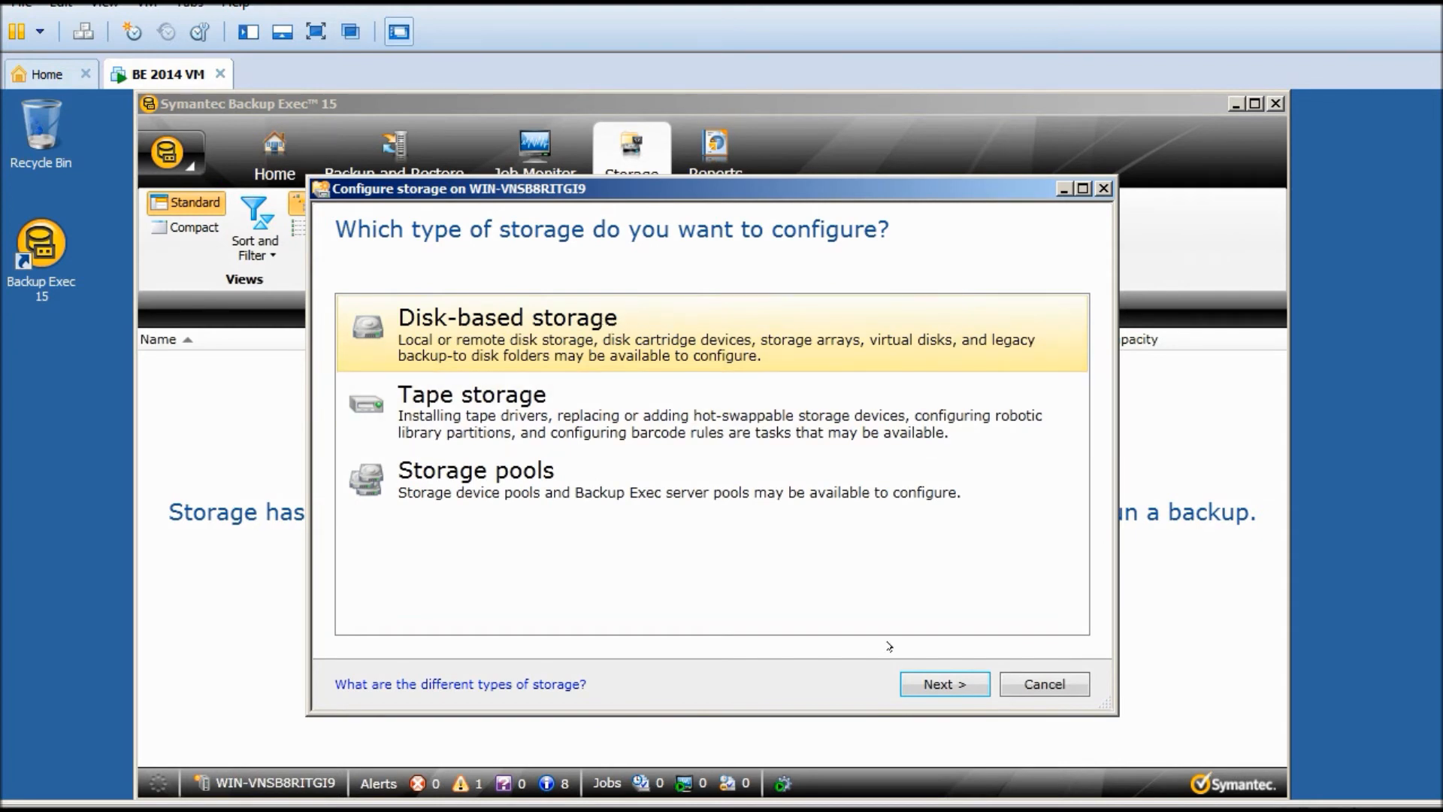
Choose disk-based storage with the Disk storage type for the new storage device
click(940, 682)
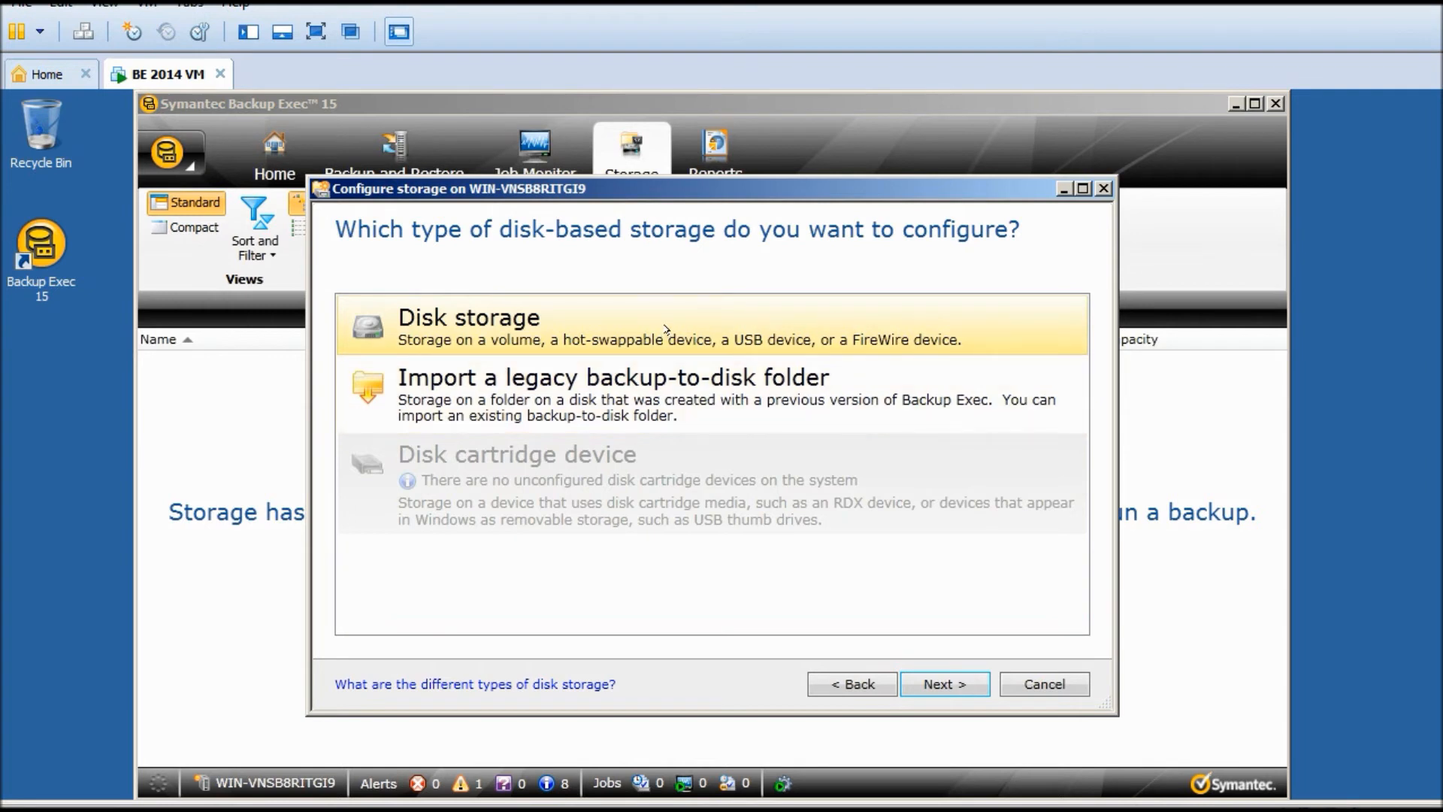
click(936, 681)
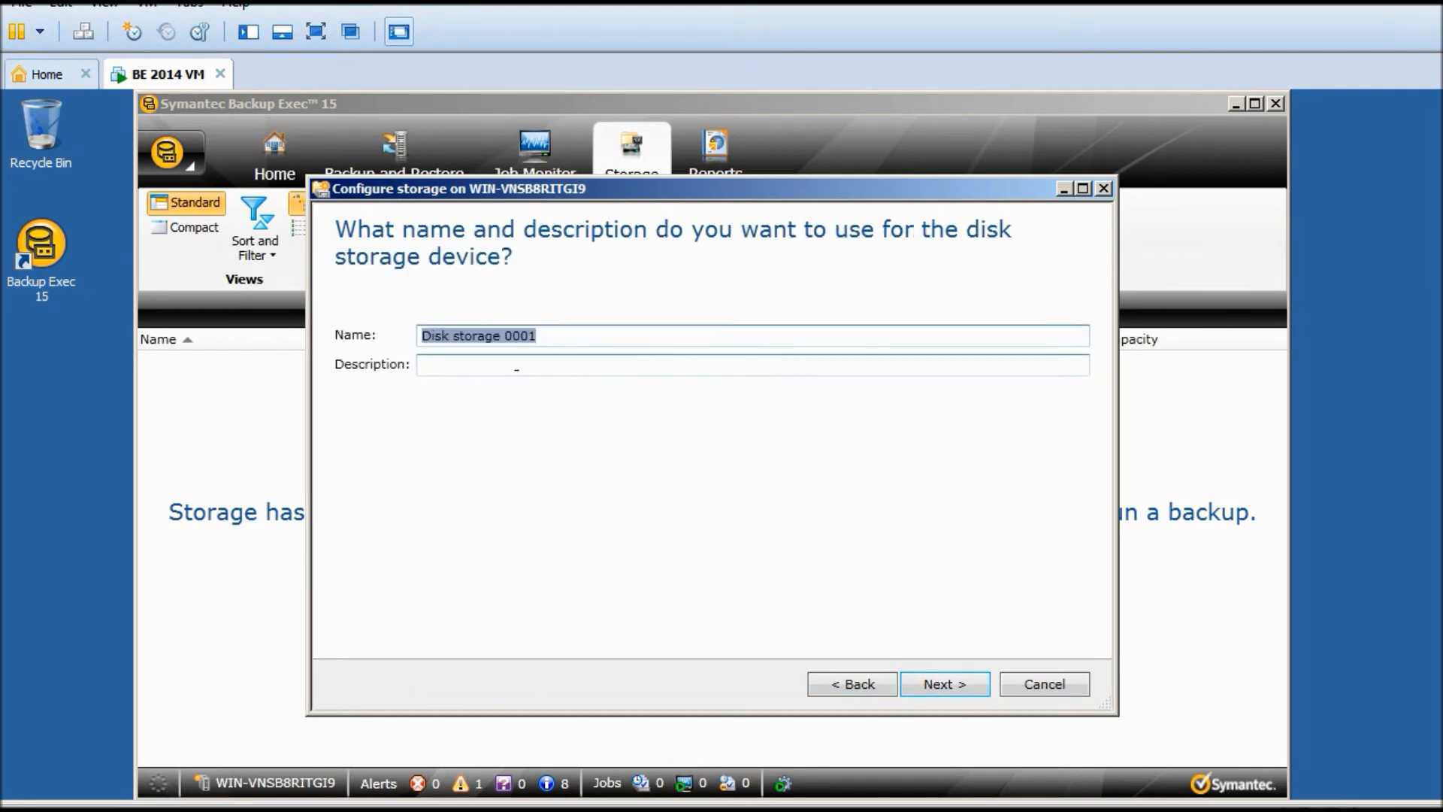
Give the disk storage device the description "My Test B2D", keep its default name, and continue to the location settings
click(517, 367)
text(My)
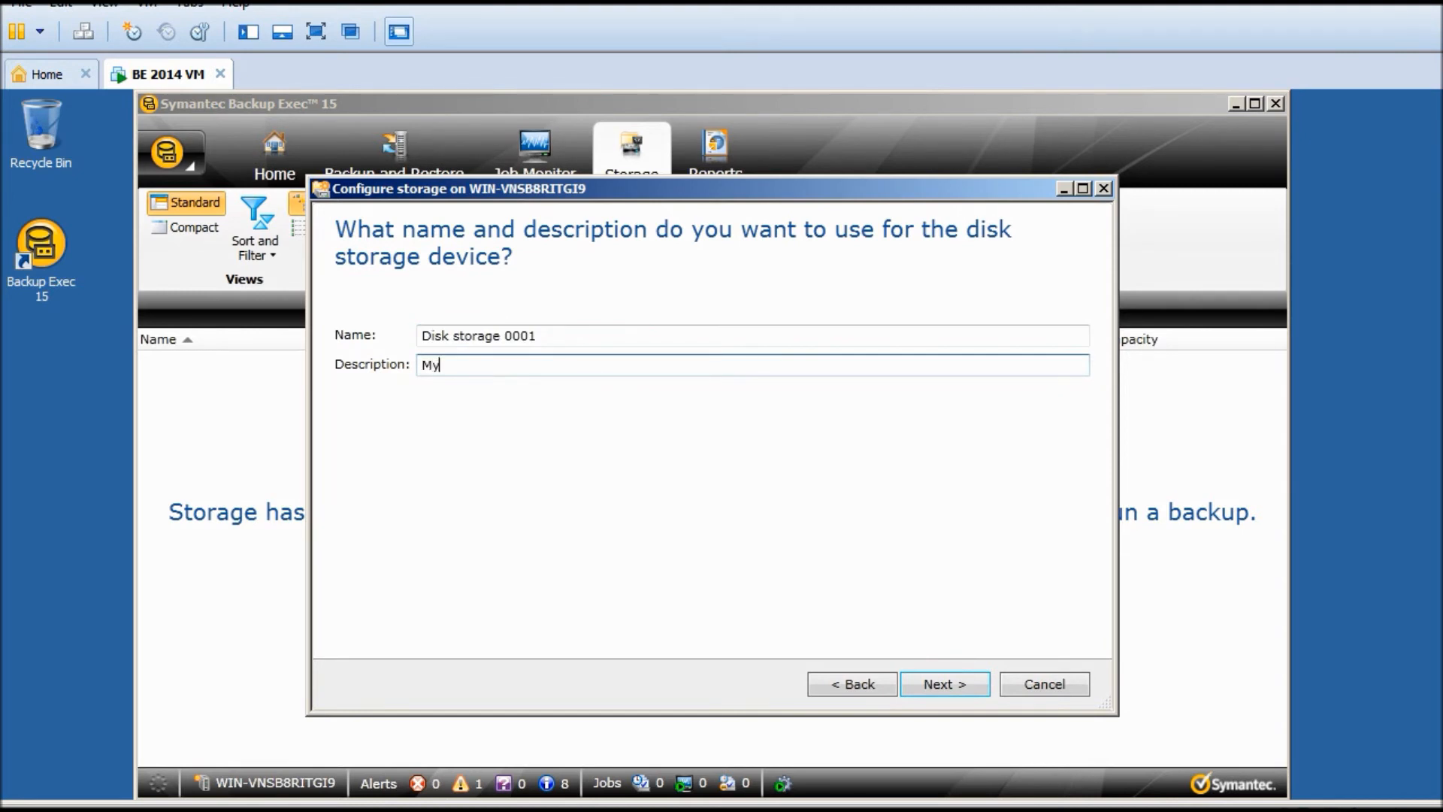
text( Test B2D)
drag(551, 336, 329, 361)
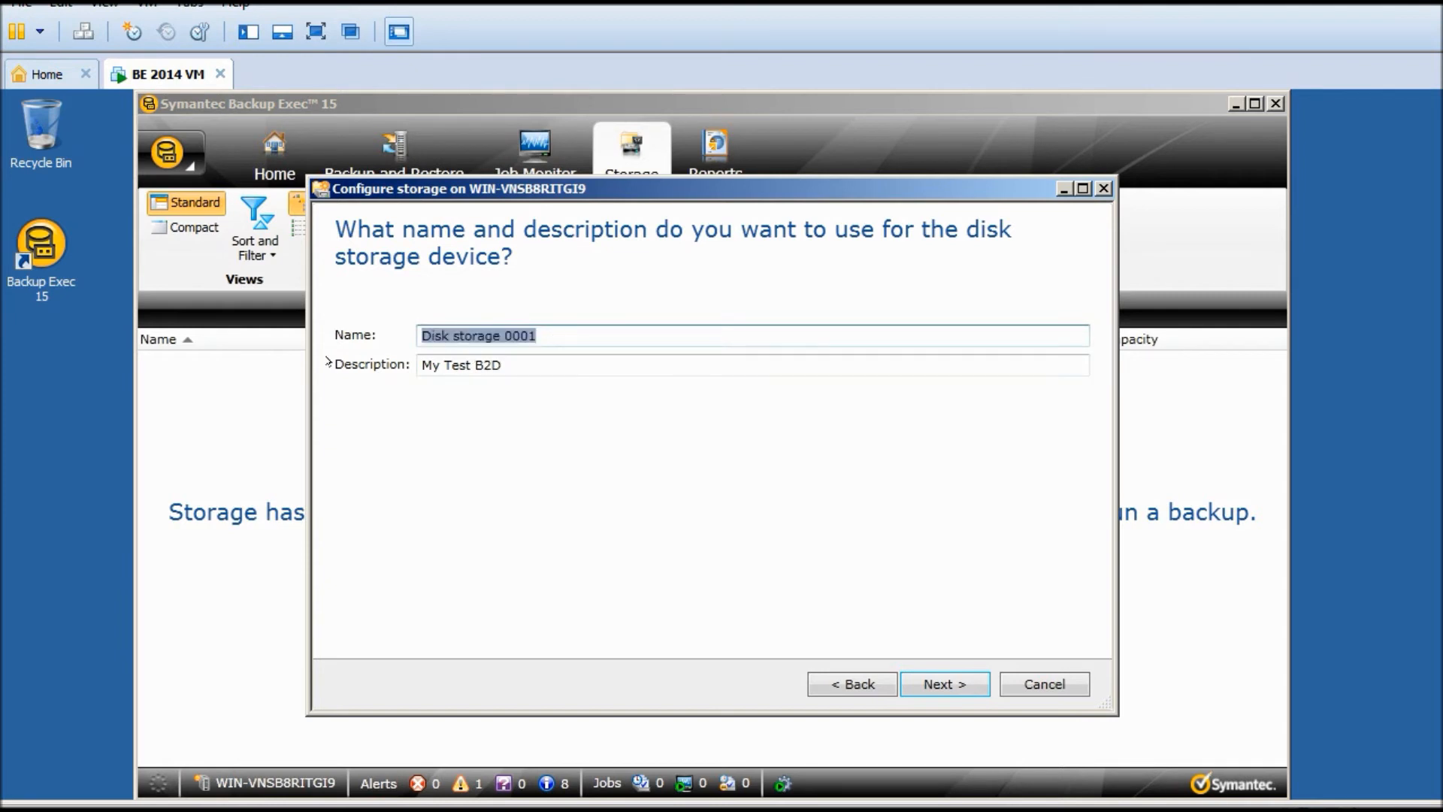
click(940, 676)
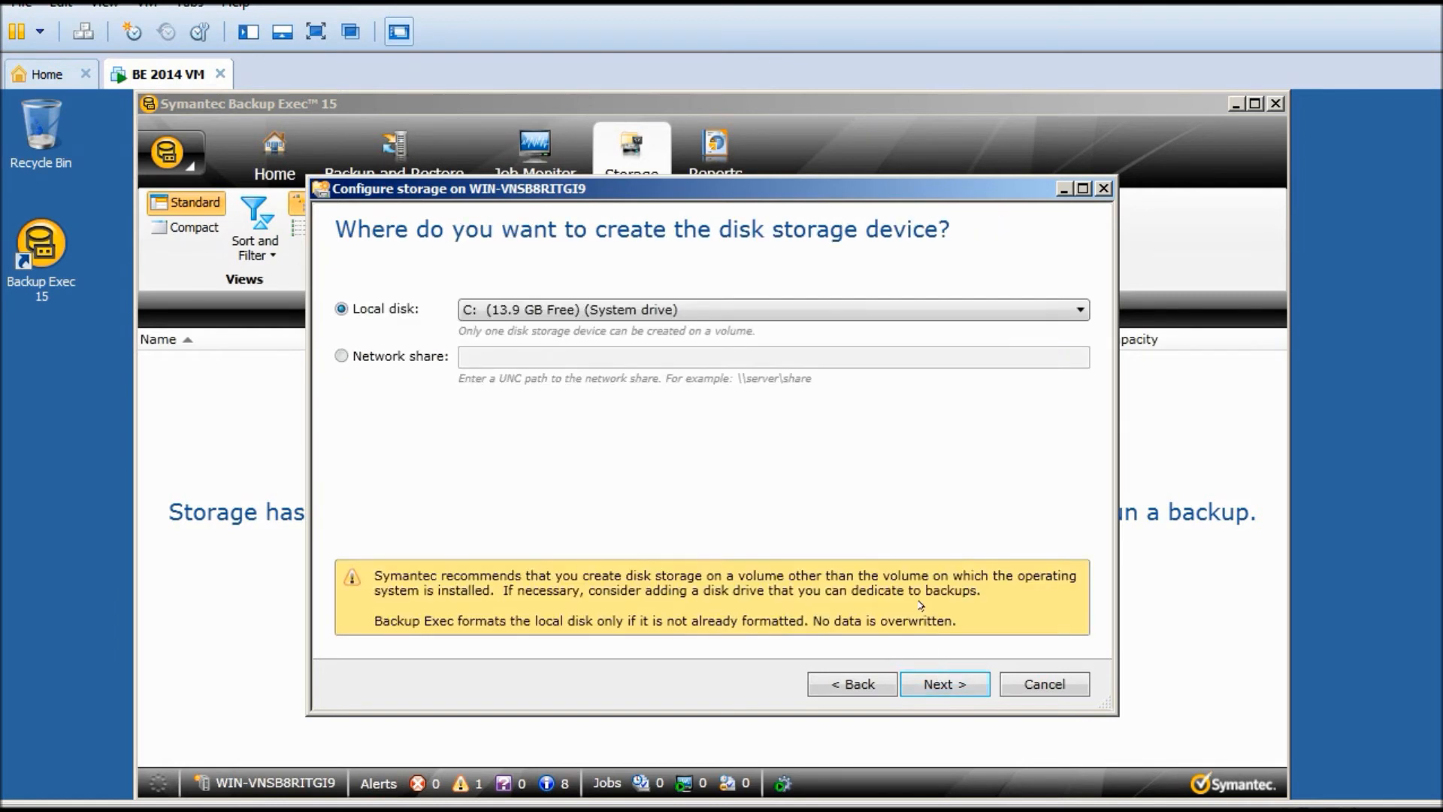
Check the available local disks and try the network share option for the device's location before reselecting local disk C:
click(541, 308)
click(541, 307)
click(876, 685)
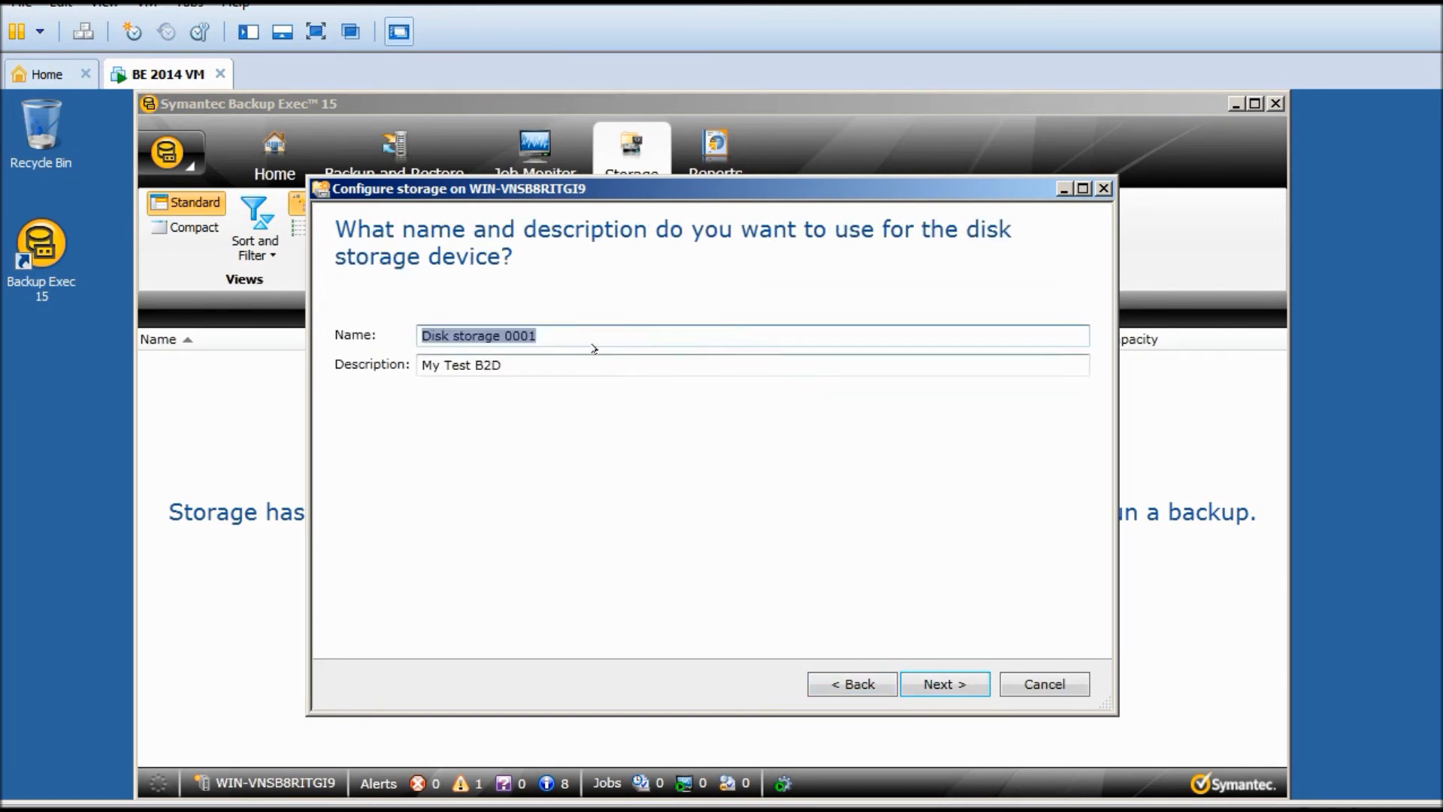
click(938, 689)
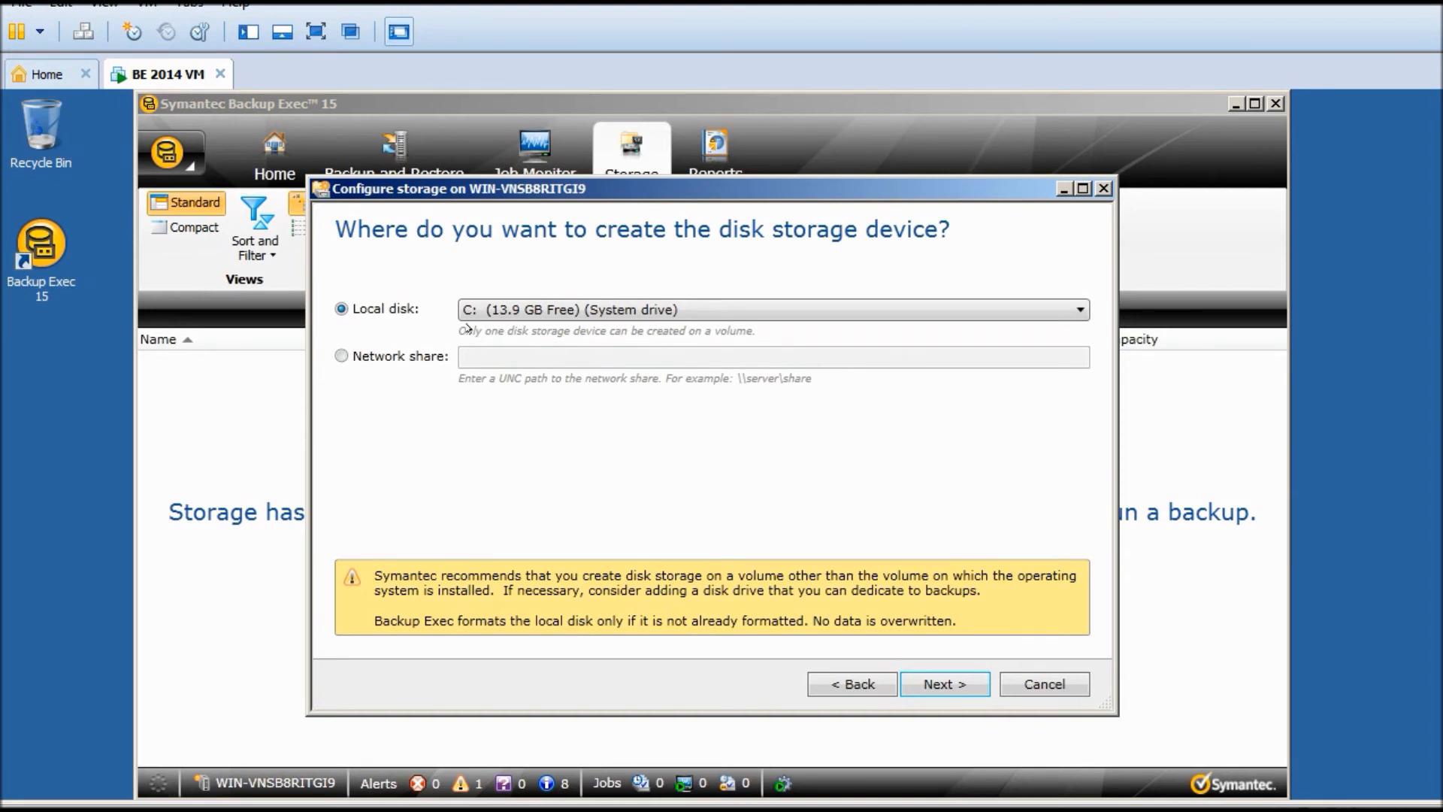
click(343, 354)
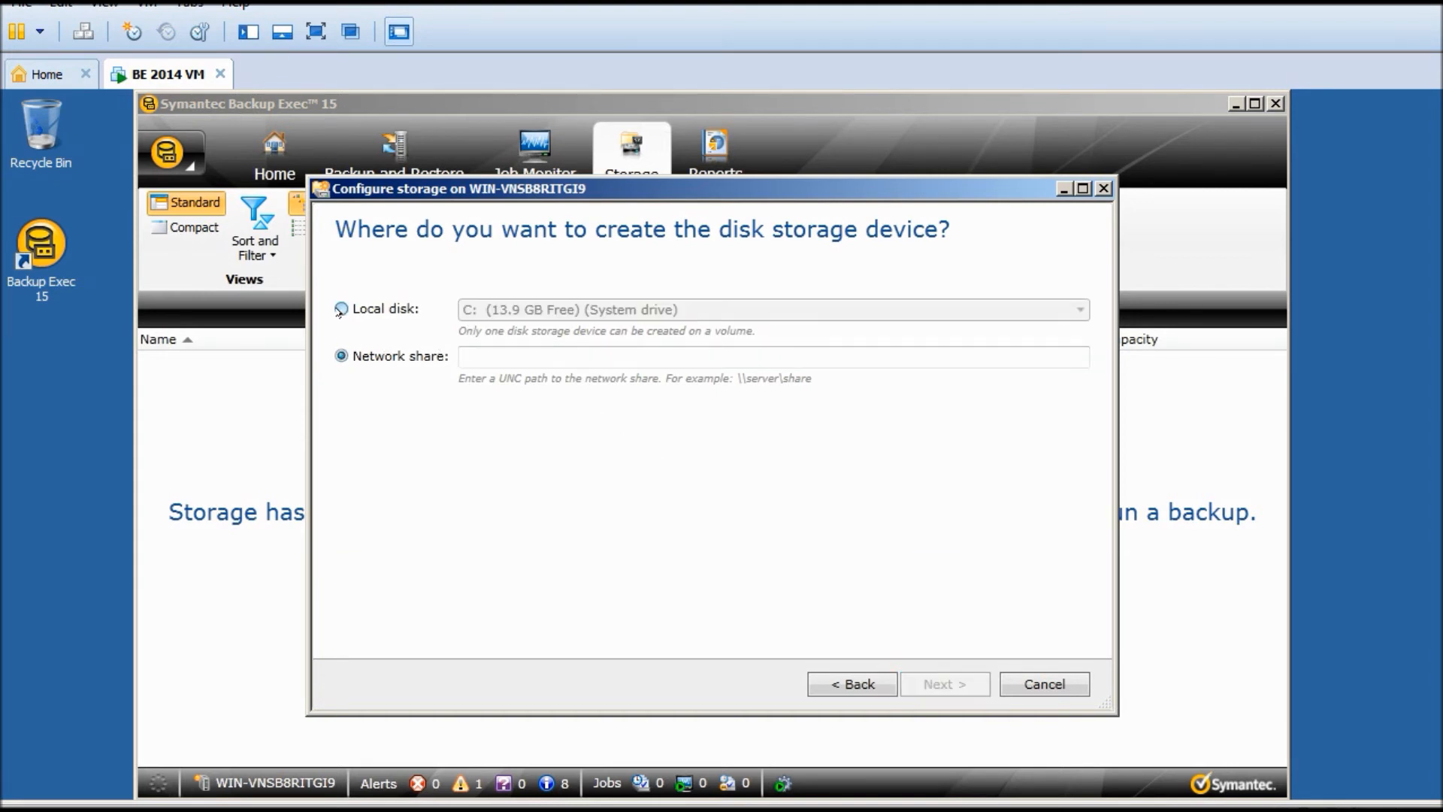
click(340, 309)
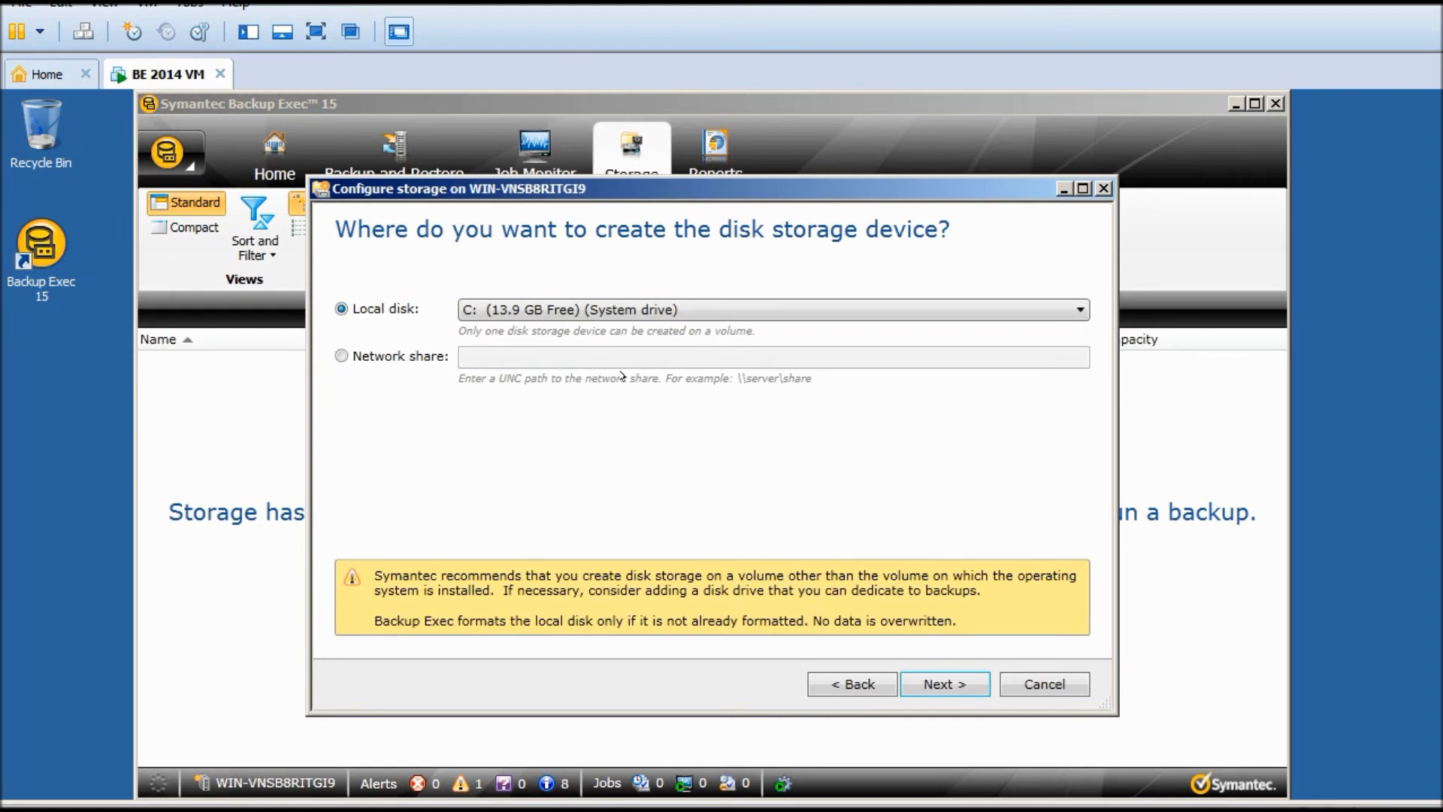
Create the disk storage device on local disk C: with 2 concurrent write operations
click(945, 683)
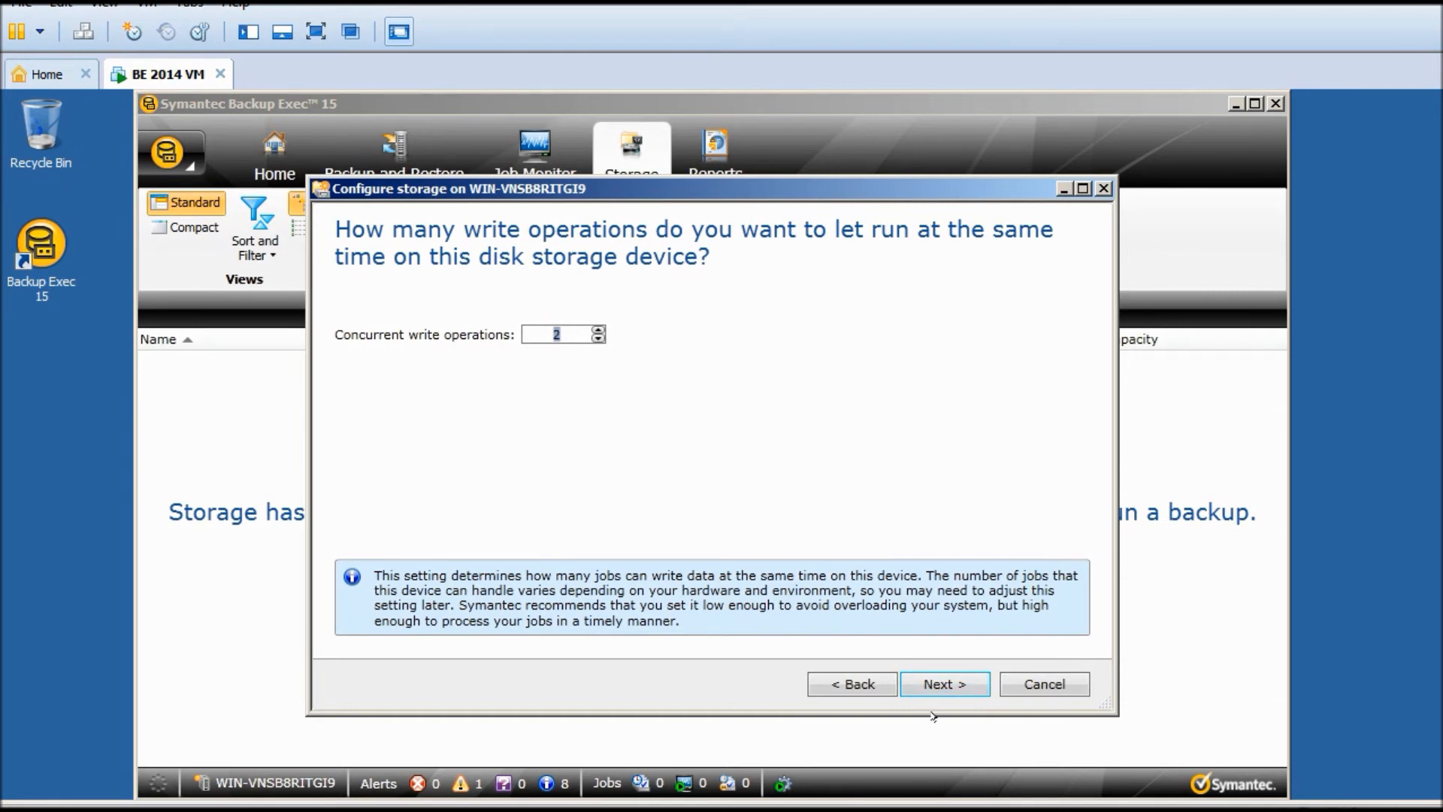
click(933, 682)
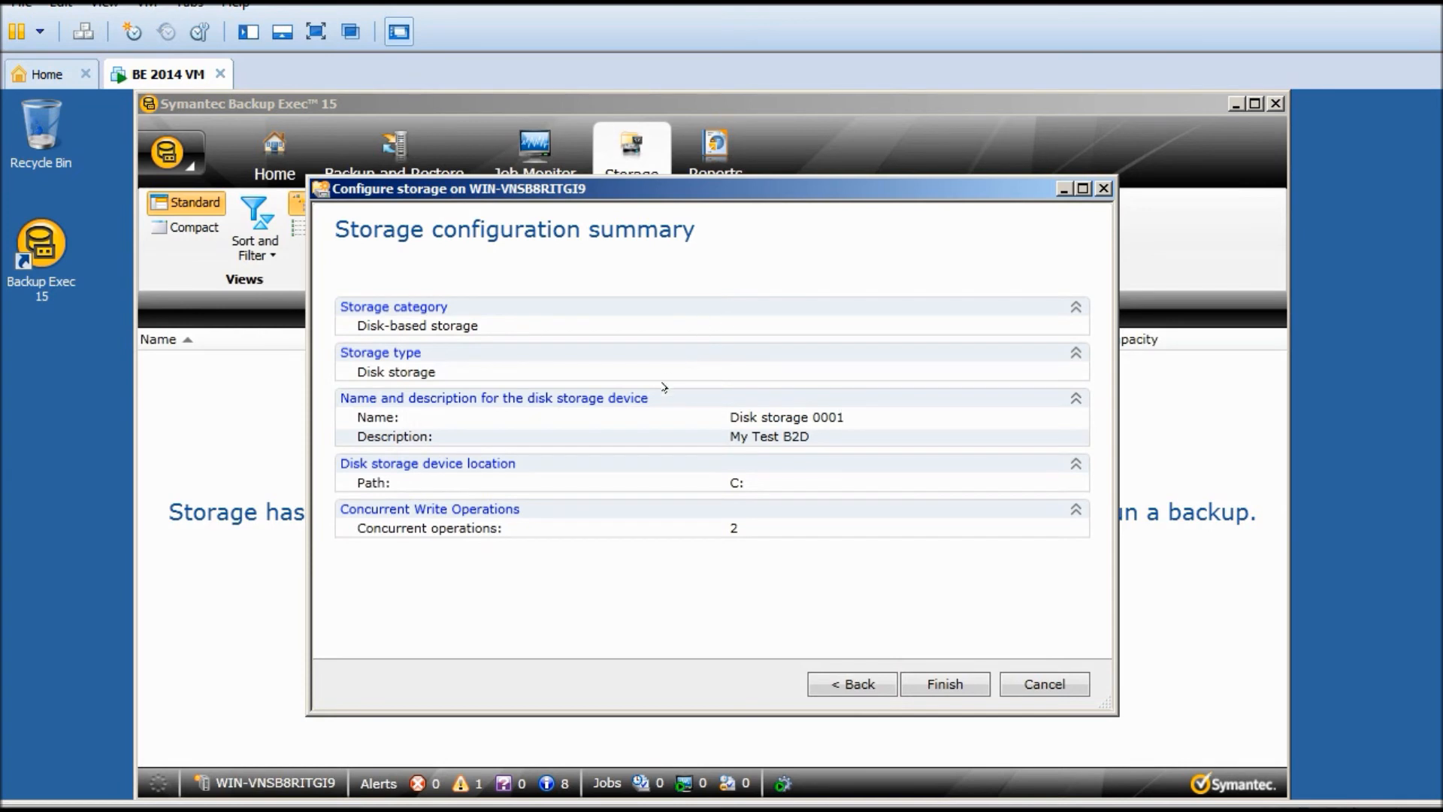
click(945, 680)
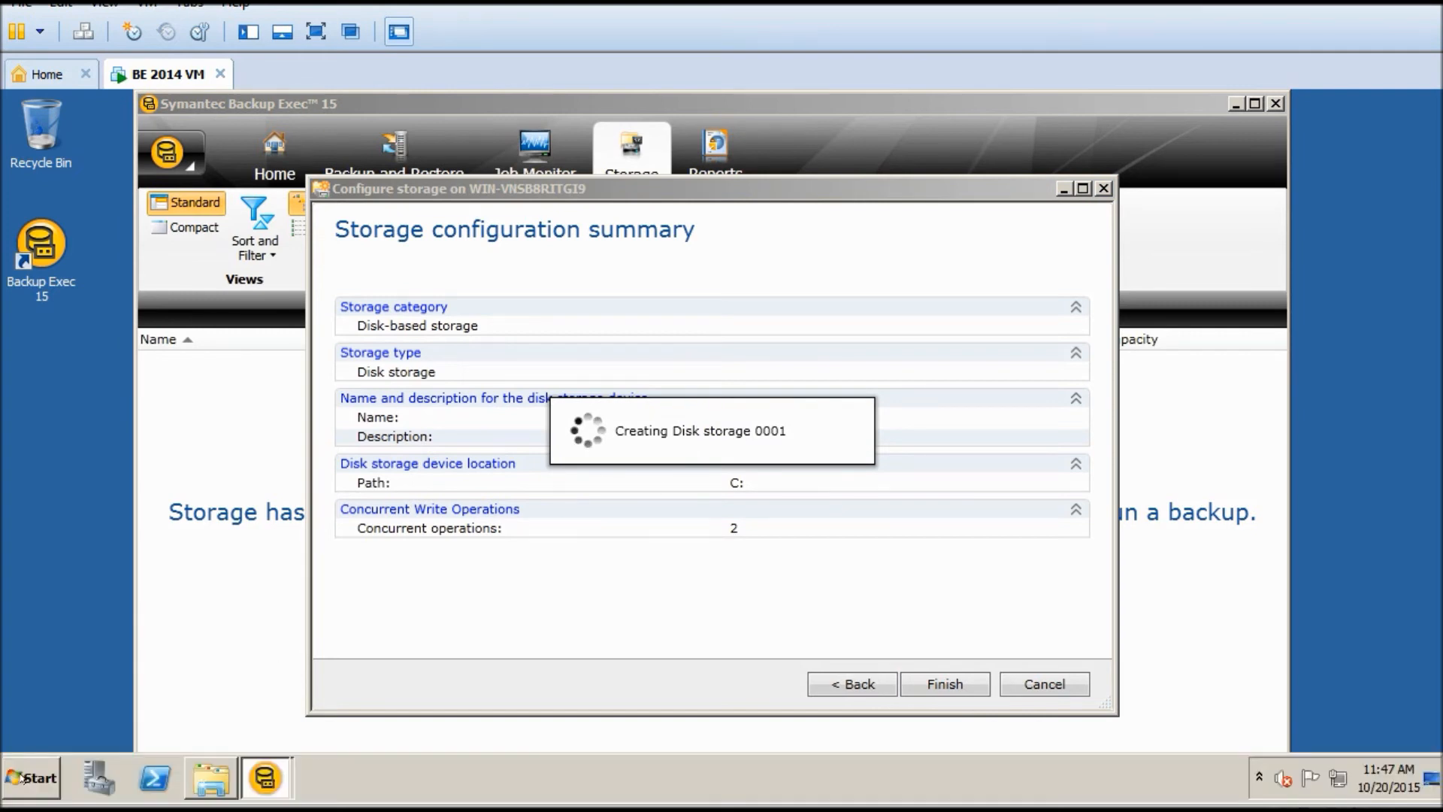
Refresh Local Disk (C:) in the file browser to look for new folders, and dismiss Backup Exec's message about configurable device properties
click(211, 778)
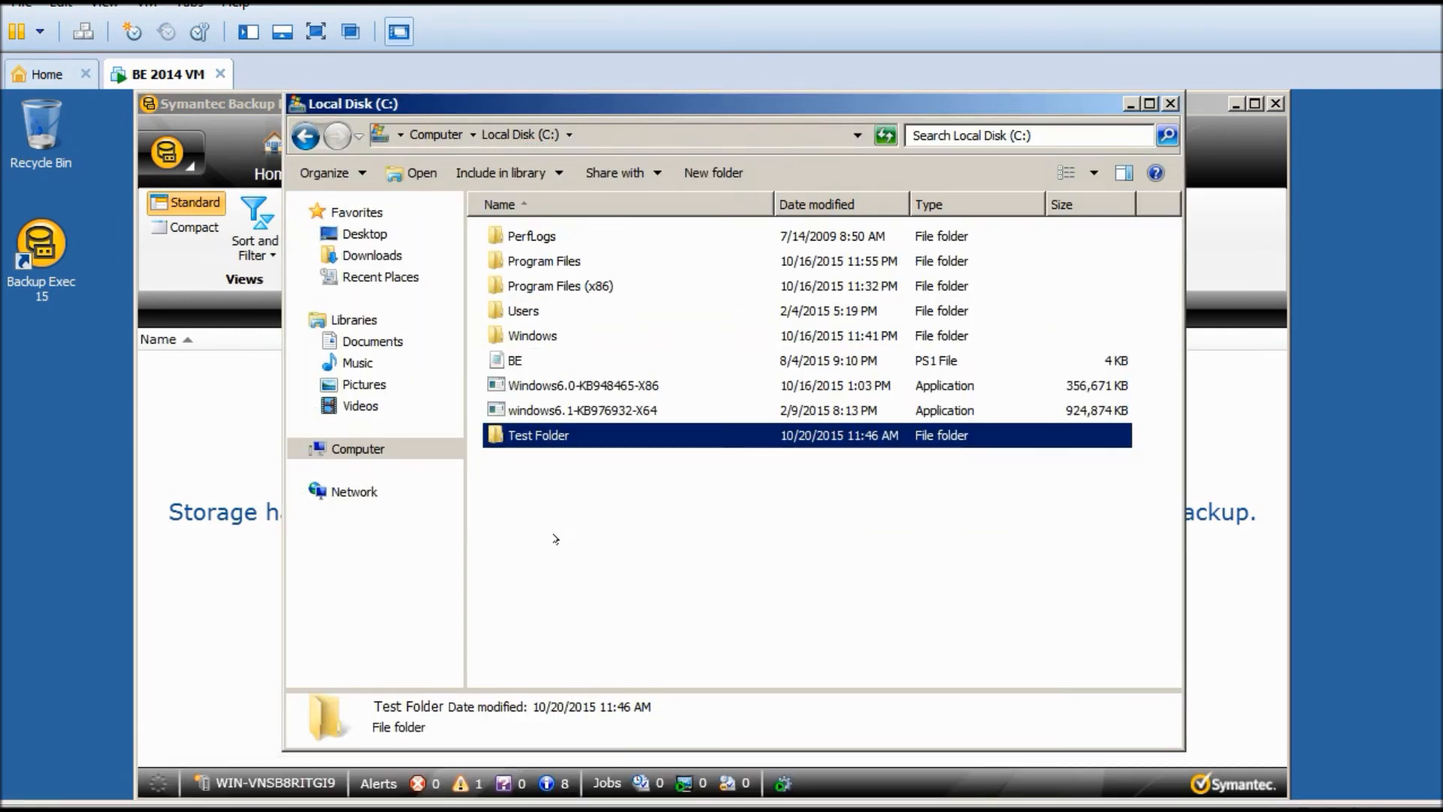
right_click(556, 539)
click(611, 607)
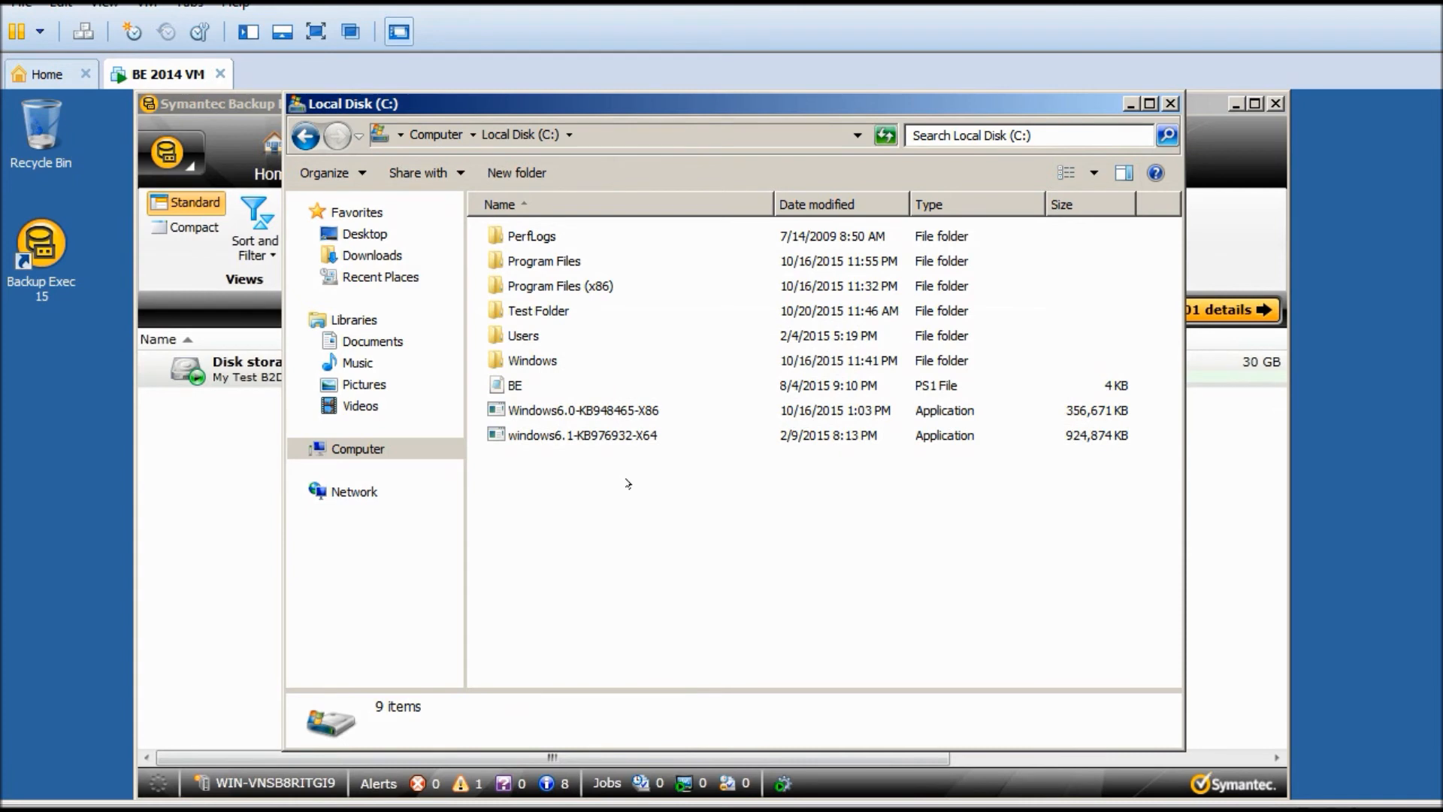
right_click(588, 490)
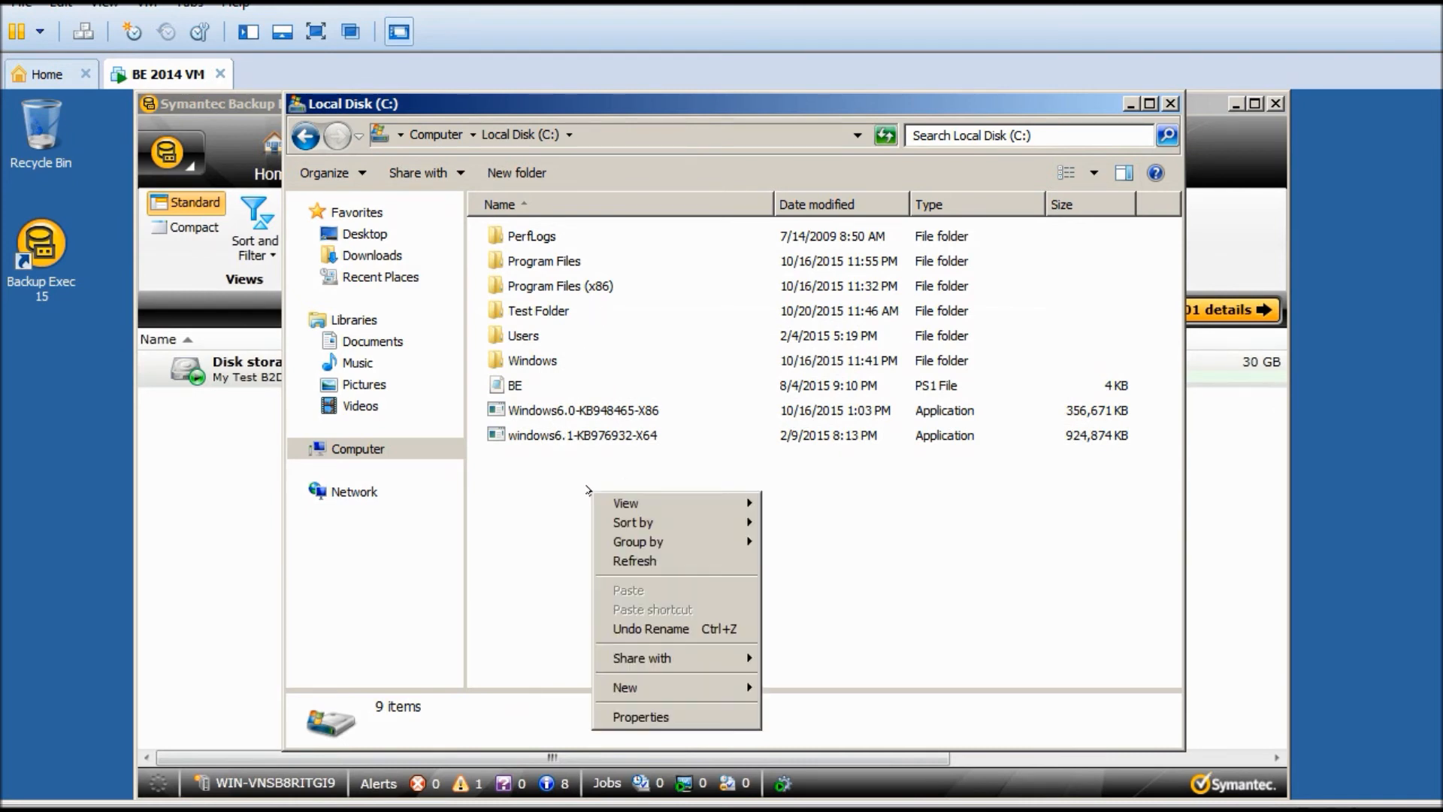
click(636, 560)
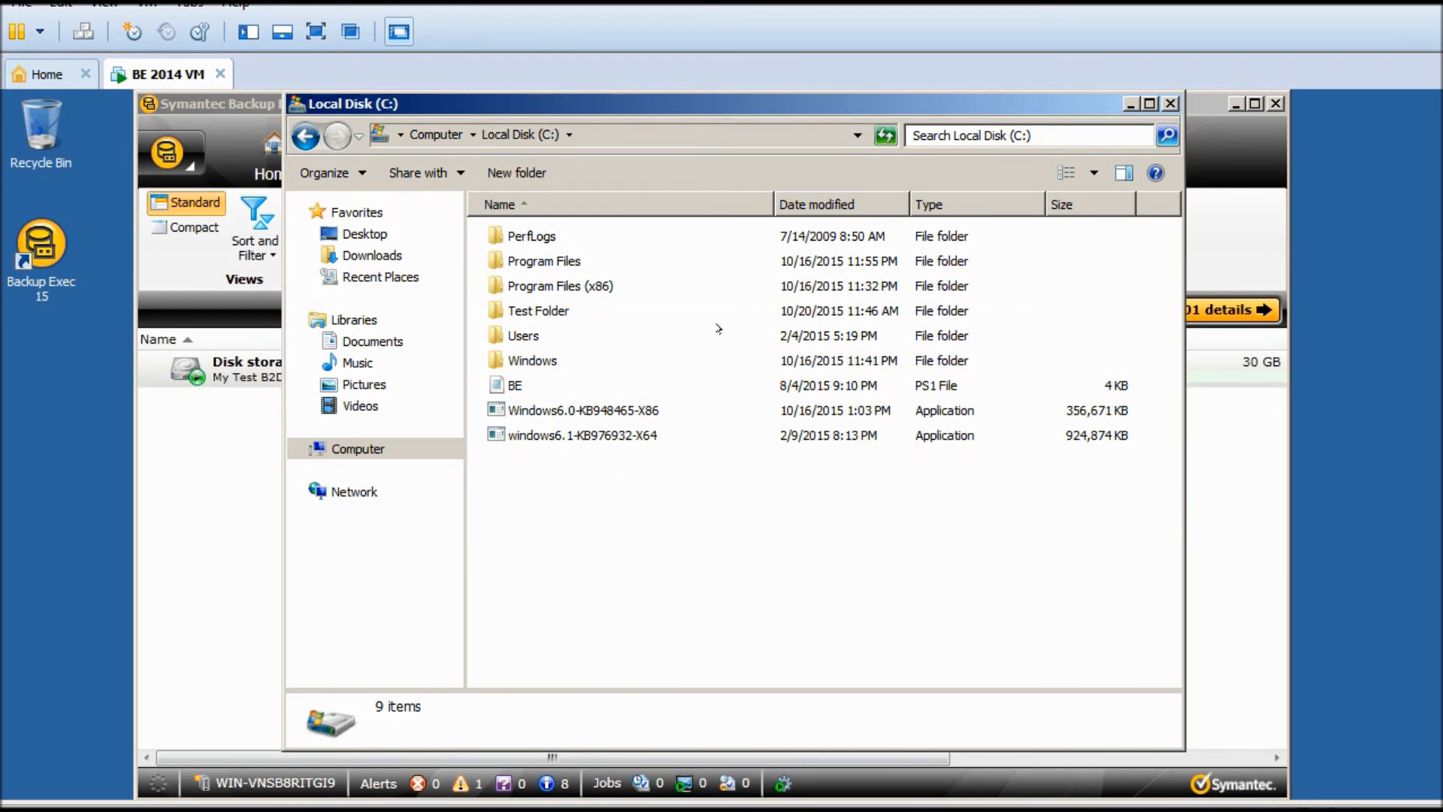
click(183, 492)
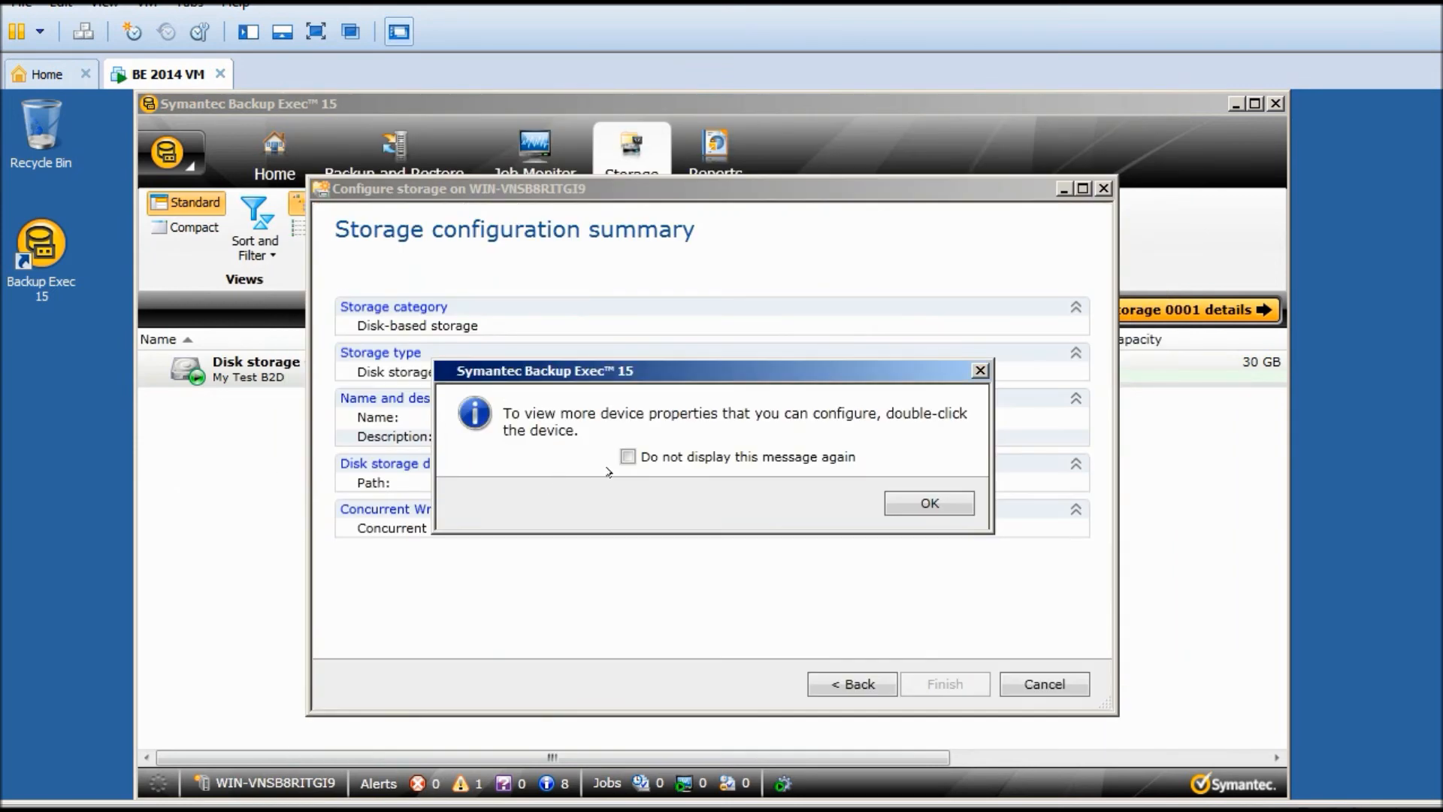
click(917, 502)
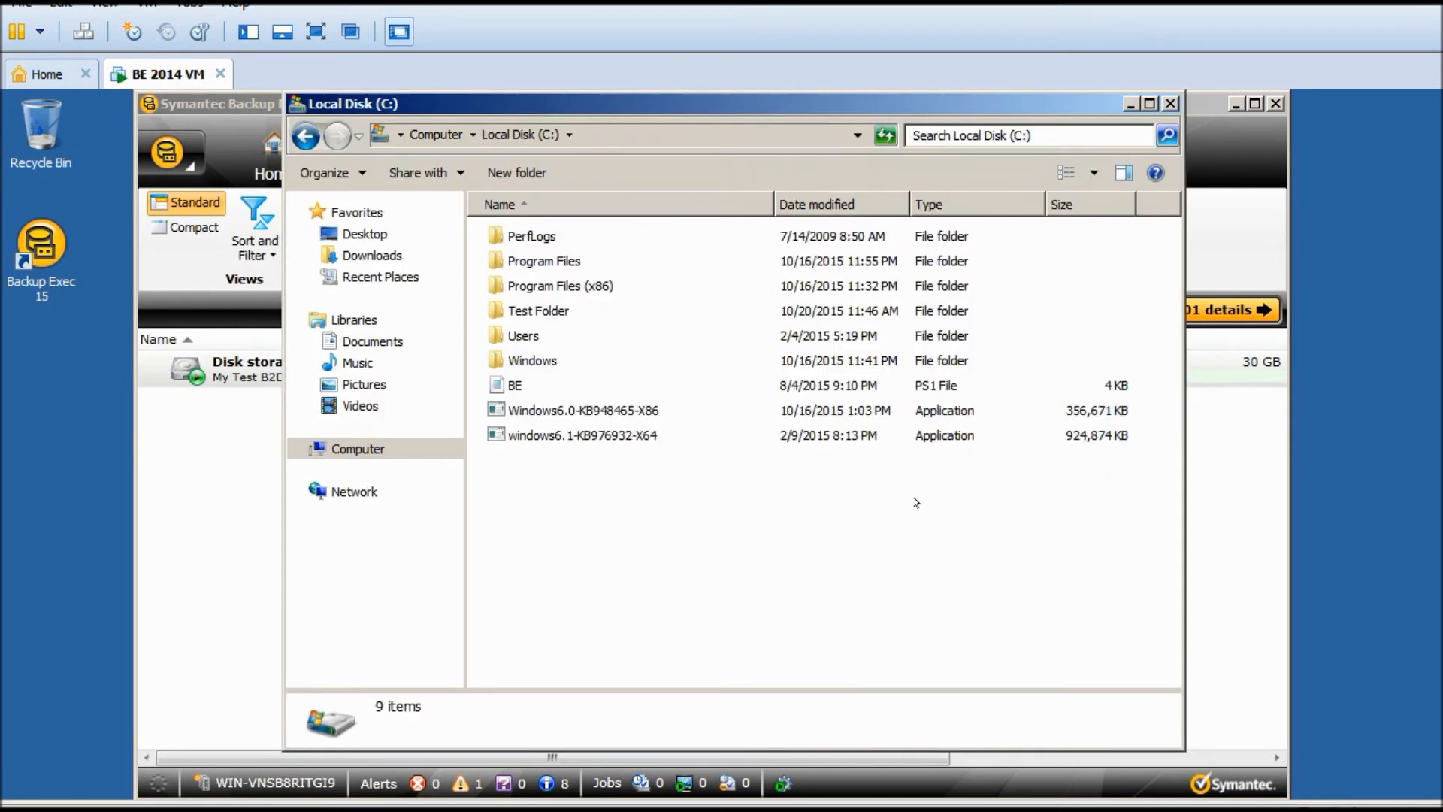
Look inside Test Folder, return to Local Disk (C:) to check its folders, and minimize the file browser
right_click(672, 503)
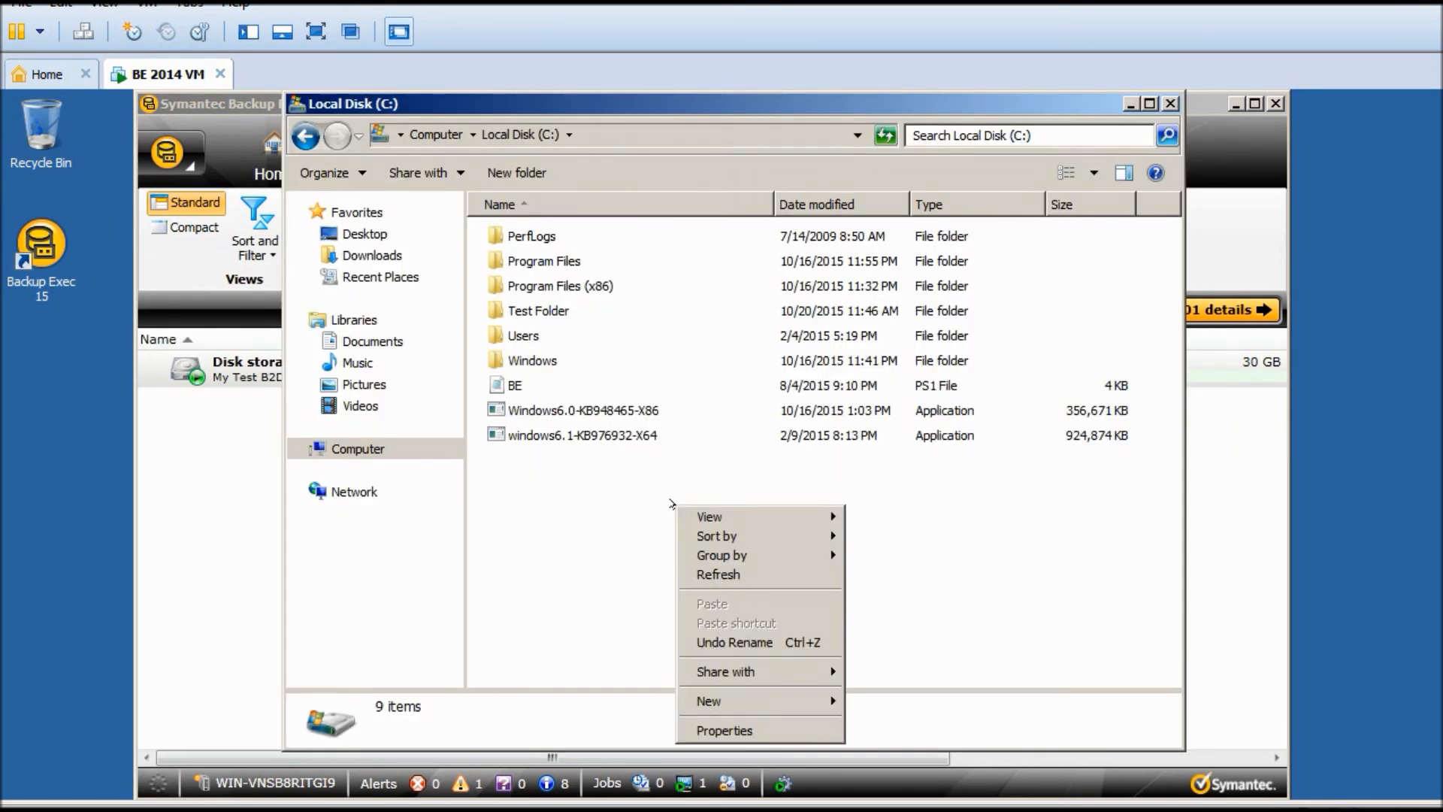
double_click(545, 314)
key(BackSpace)
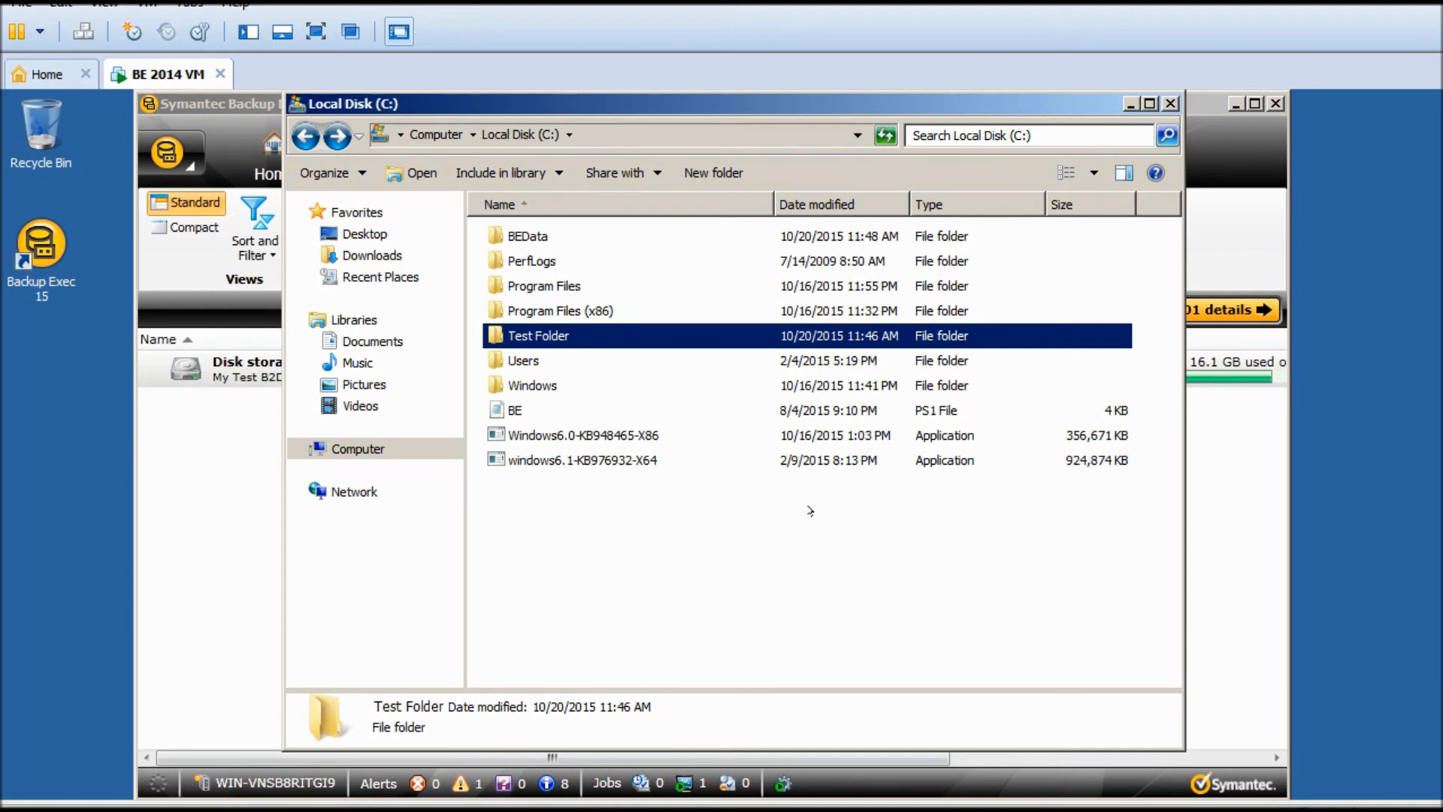
click(1131, 104)
Open the details of the new disk storage device and examine its properties, including the storage path, disk space thresholds and statistics
right_click(382, 372)
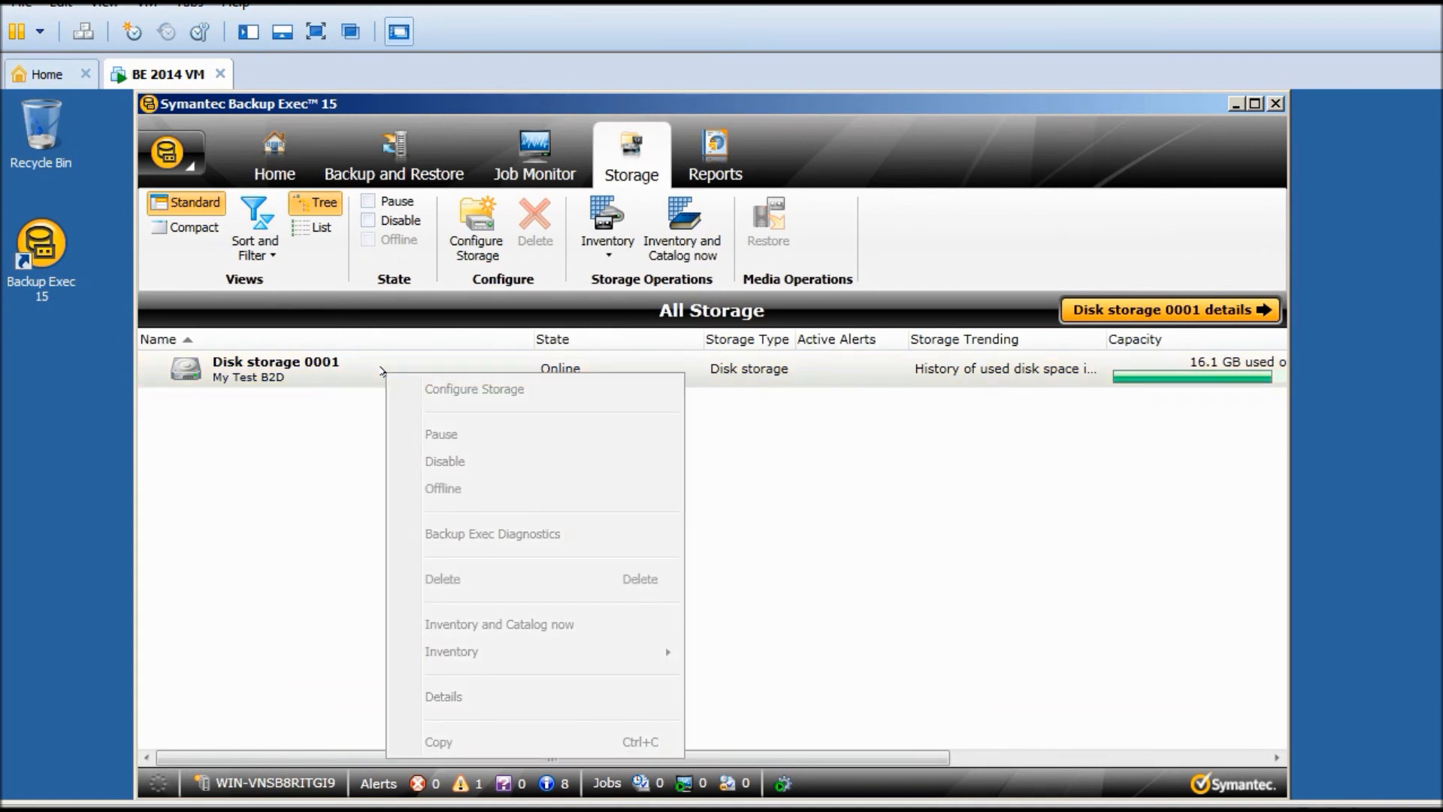
click(496, 692)
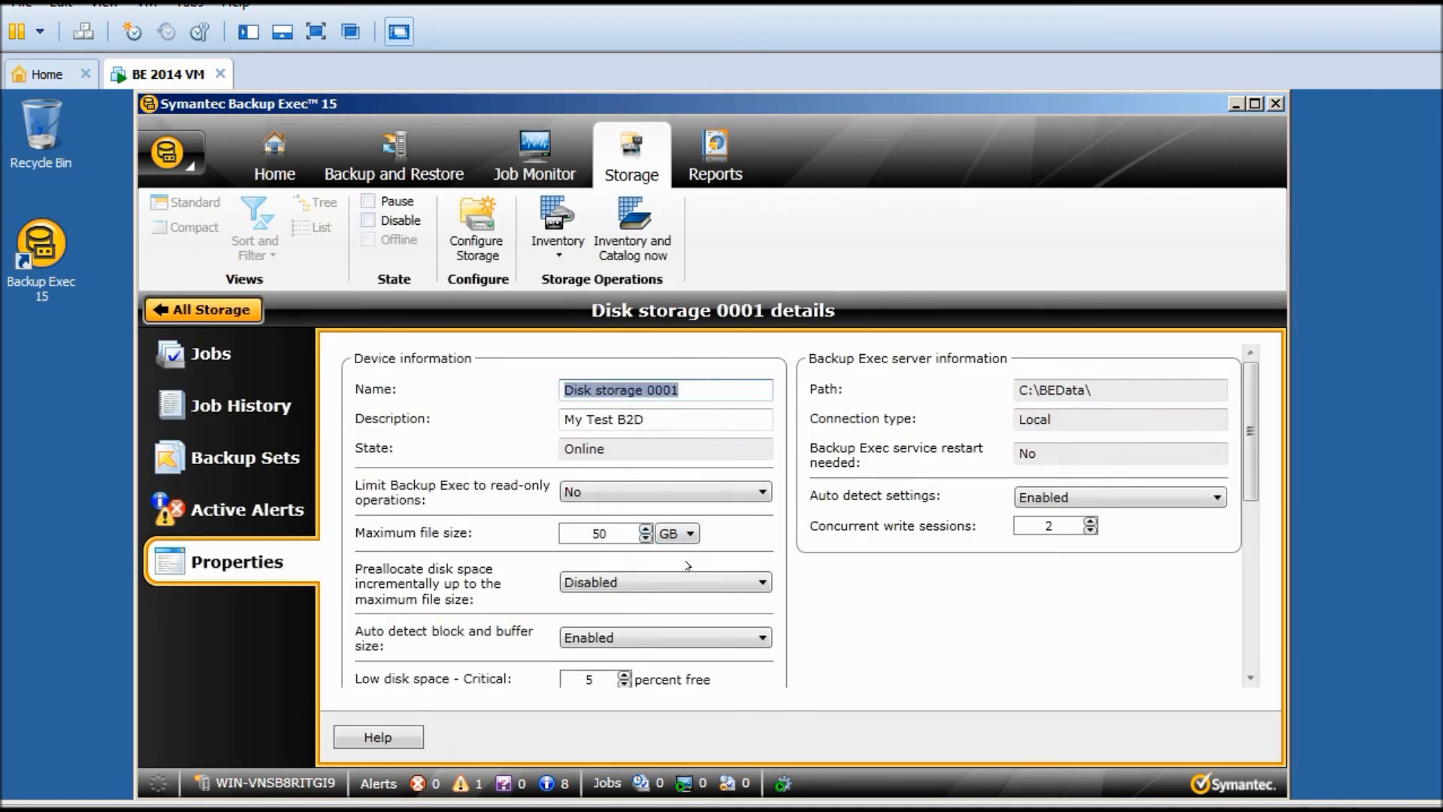
drag(1128, 395, 983, 399)
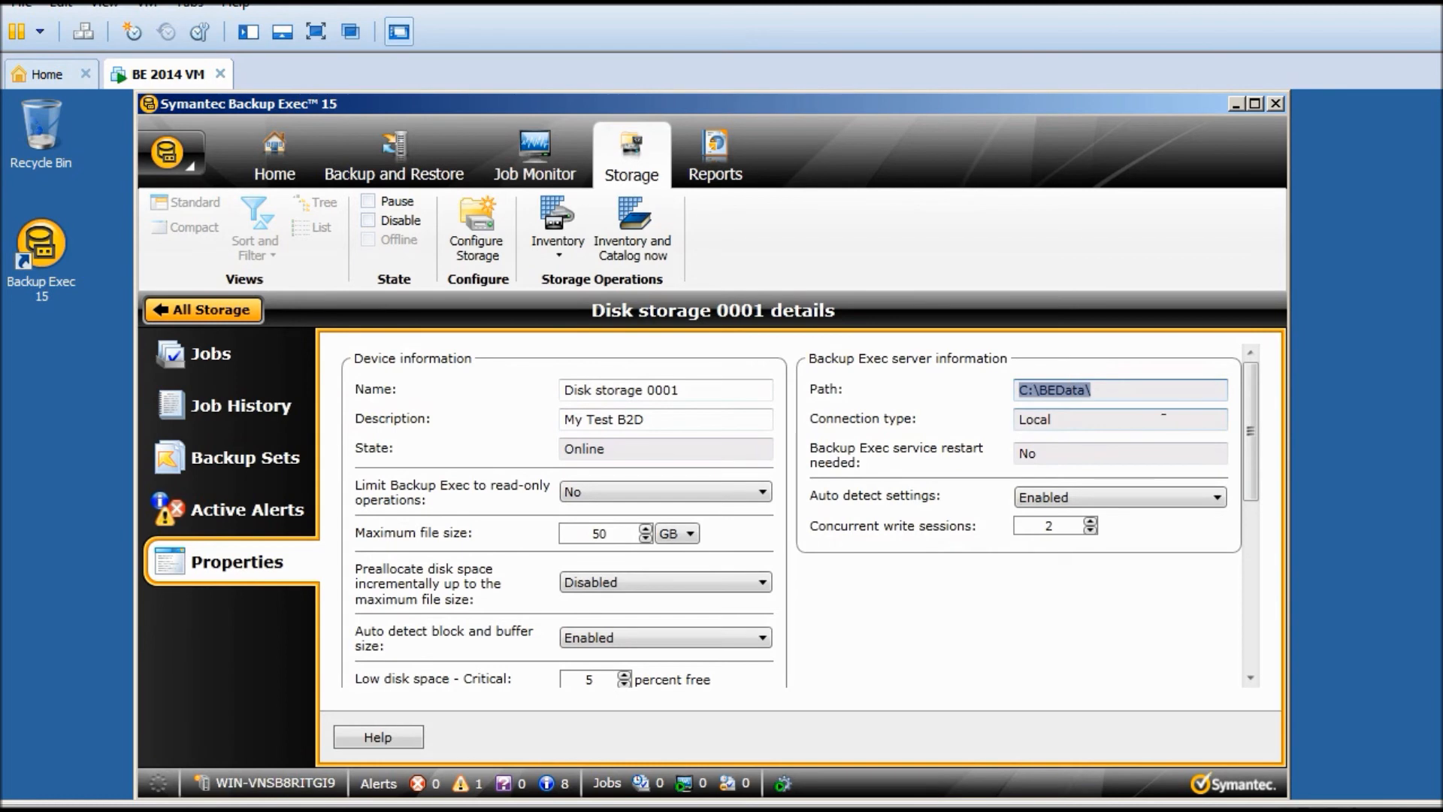
scroll(1231, 507, down, 5)
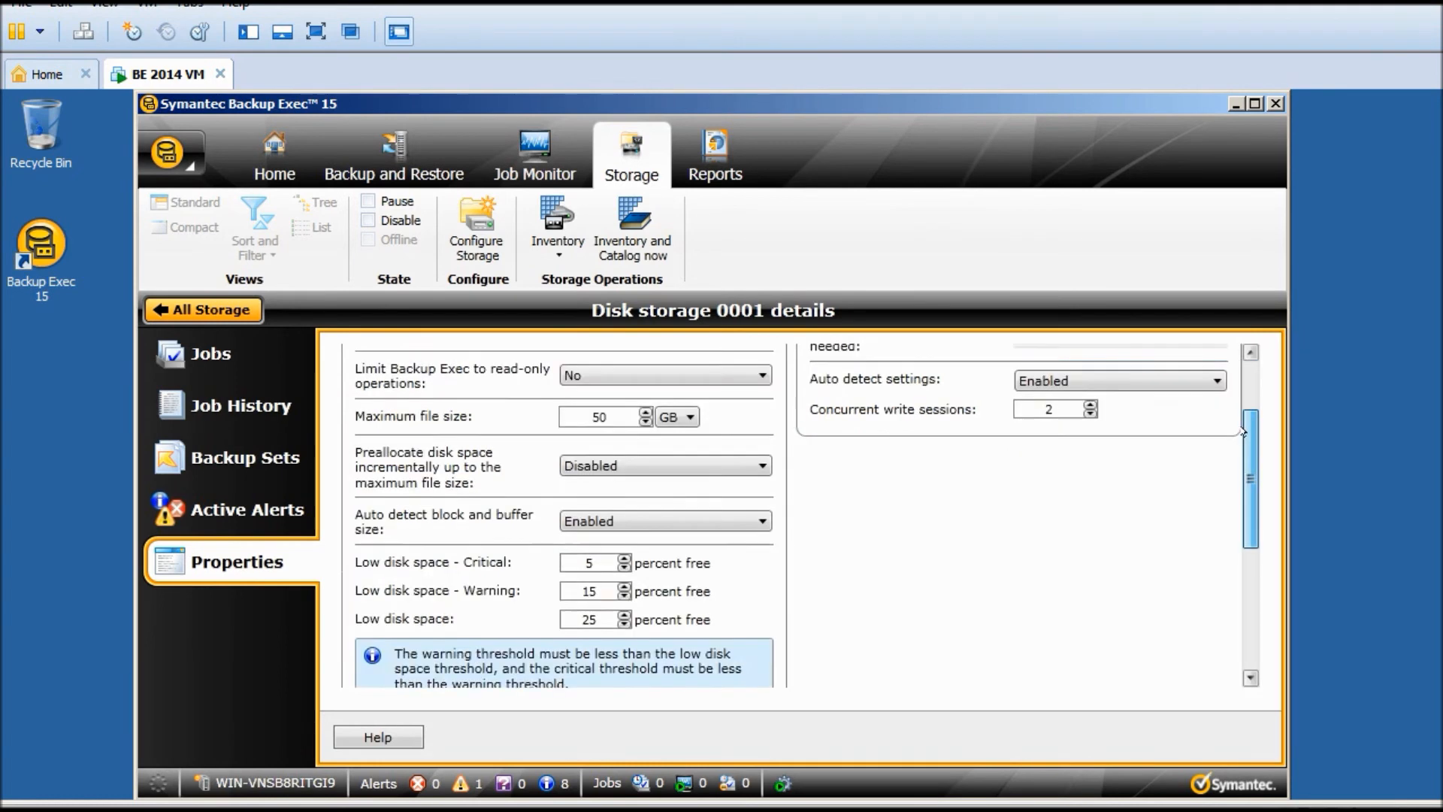
scroll(1230, 507, down, 2)
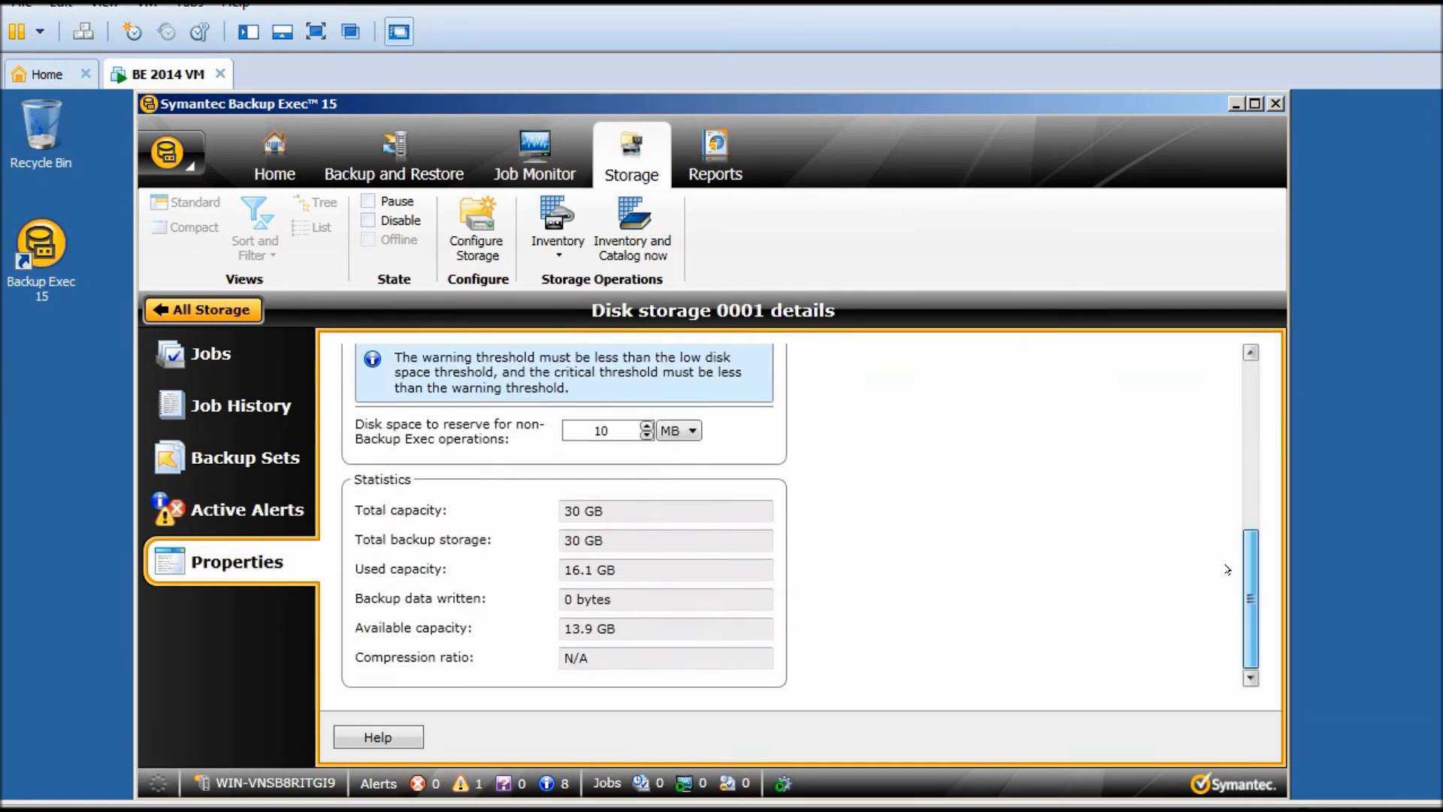
scroll(1248, 451, up, 7)
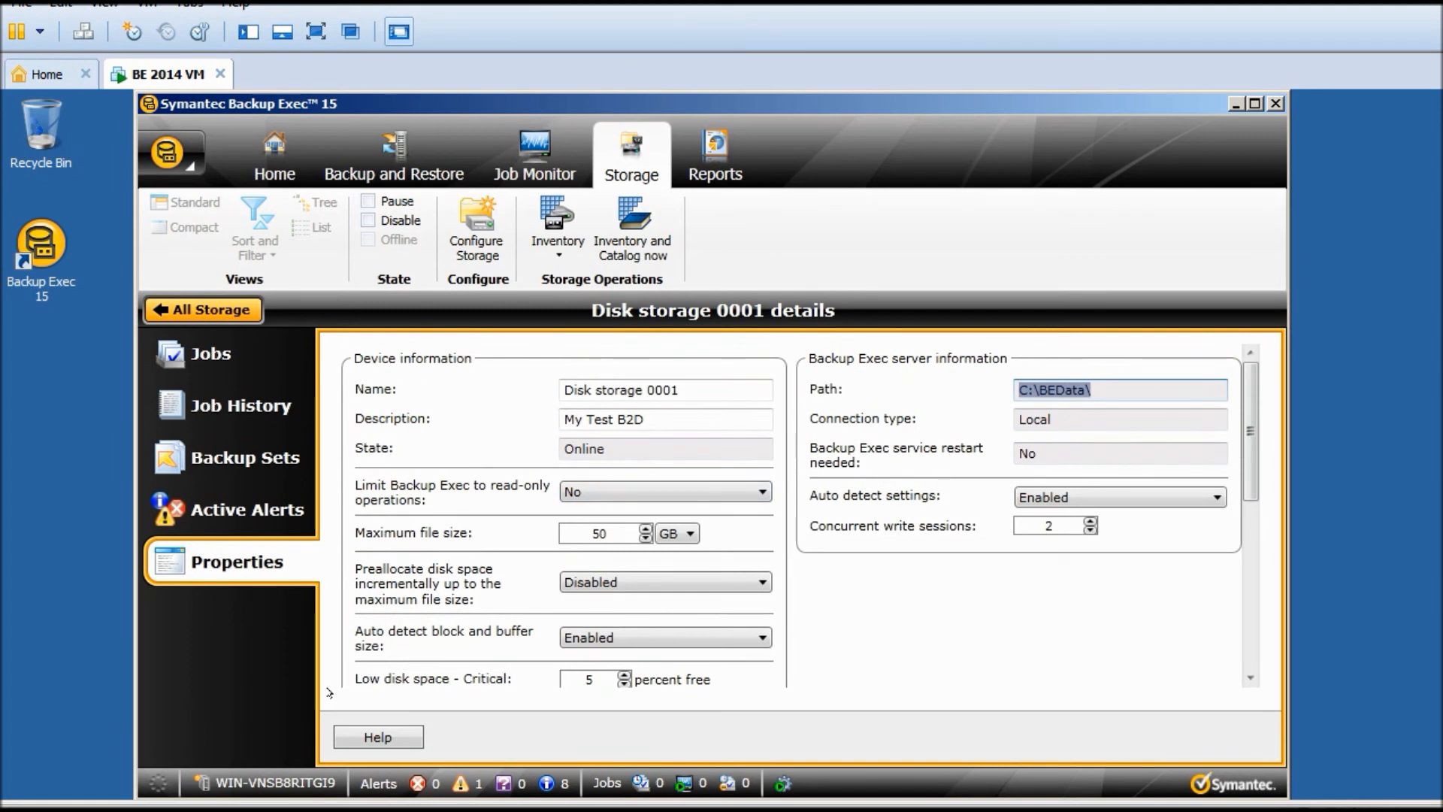
click(1107, 388)
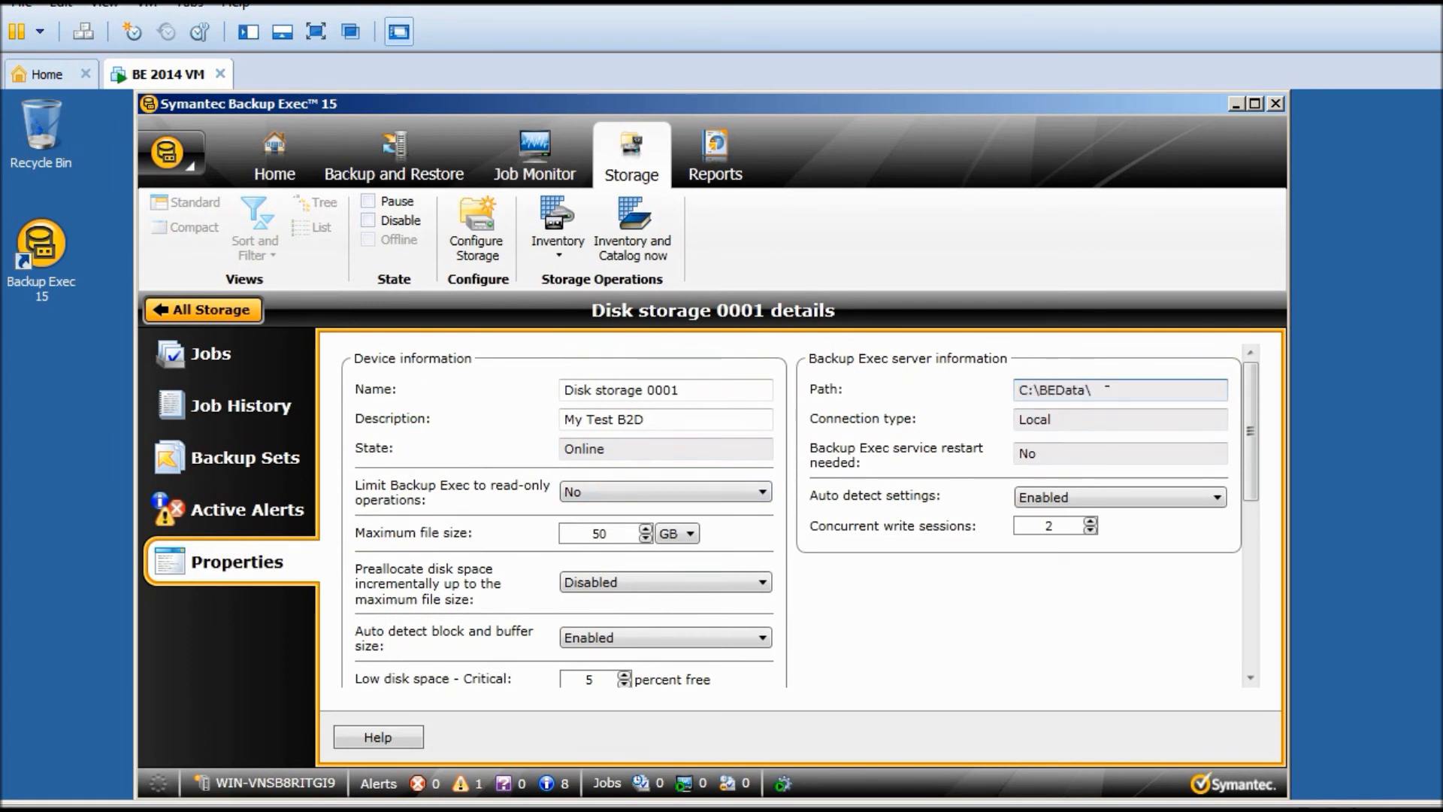
Inspect the configuration files in the BEData folder on Local Disk (C:), return to the drive root and minimize the file browser
mouse_move(3, 798)
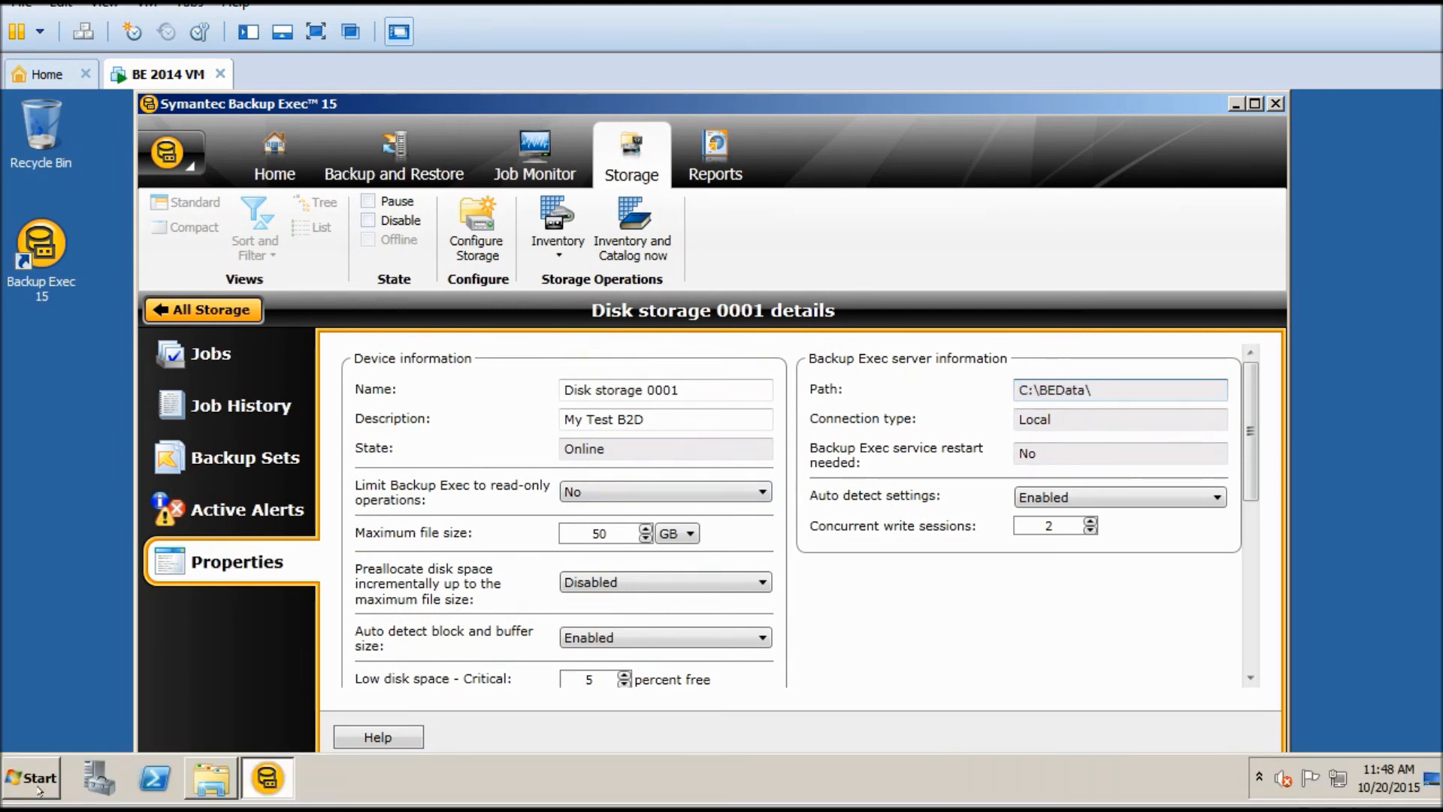
click(211, 778)
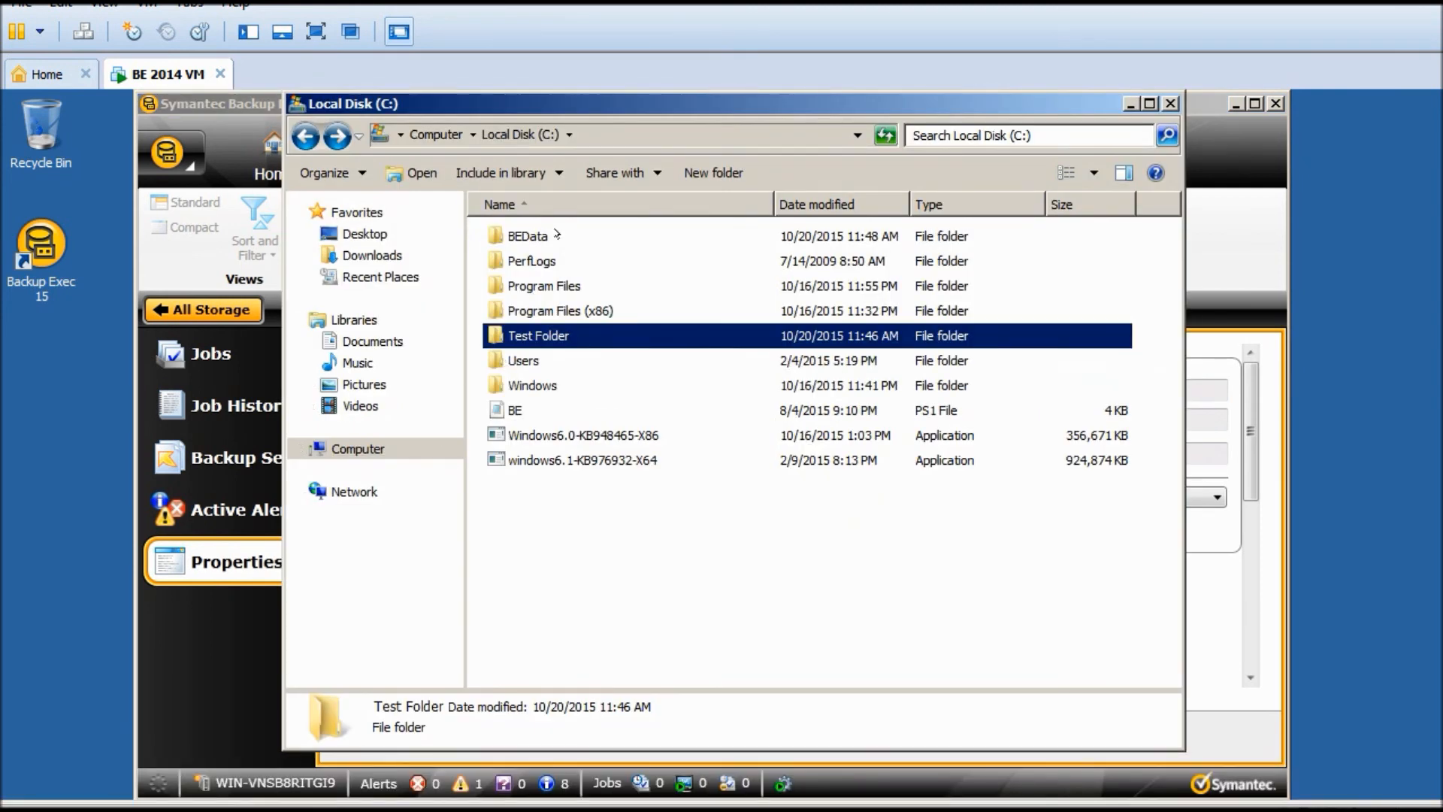
double_click(530, 236)
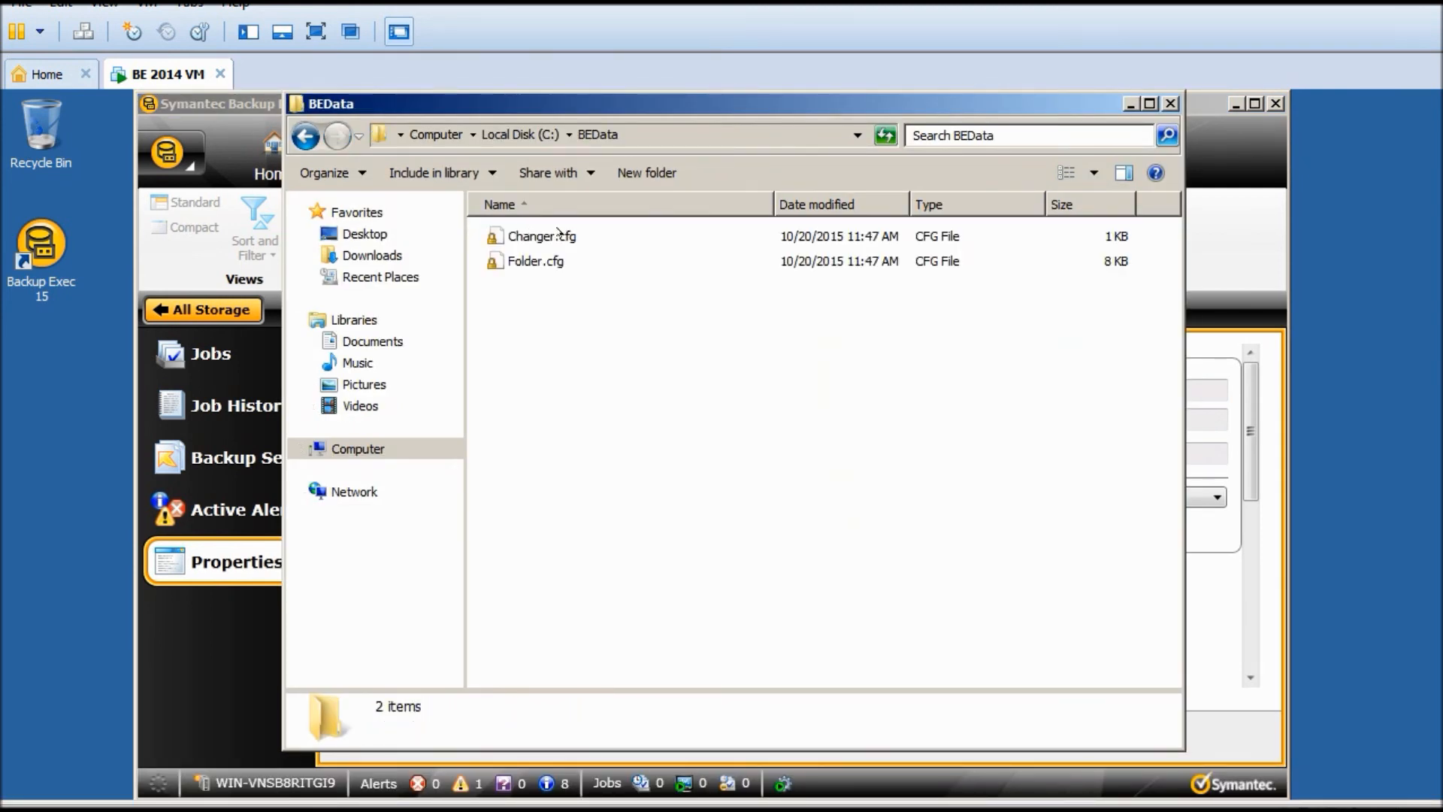
click(559, 235)
click(559, 256)
click(518, 134)
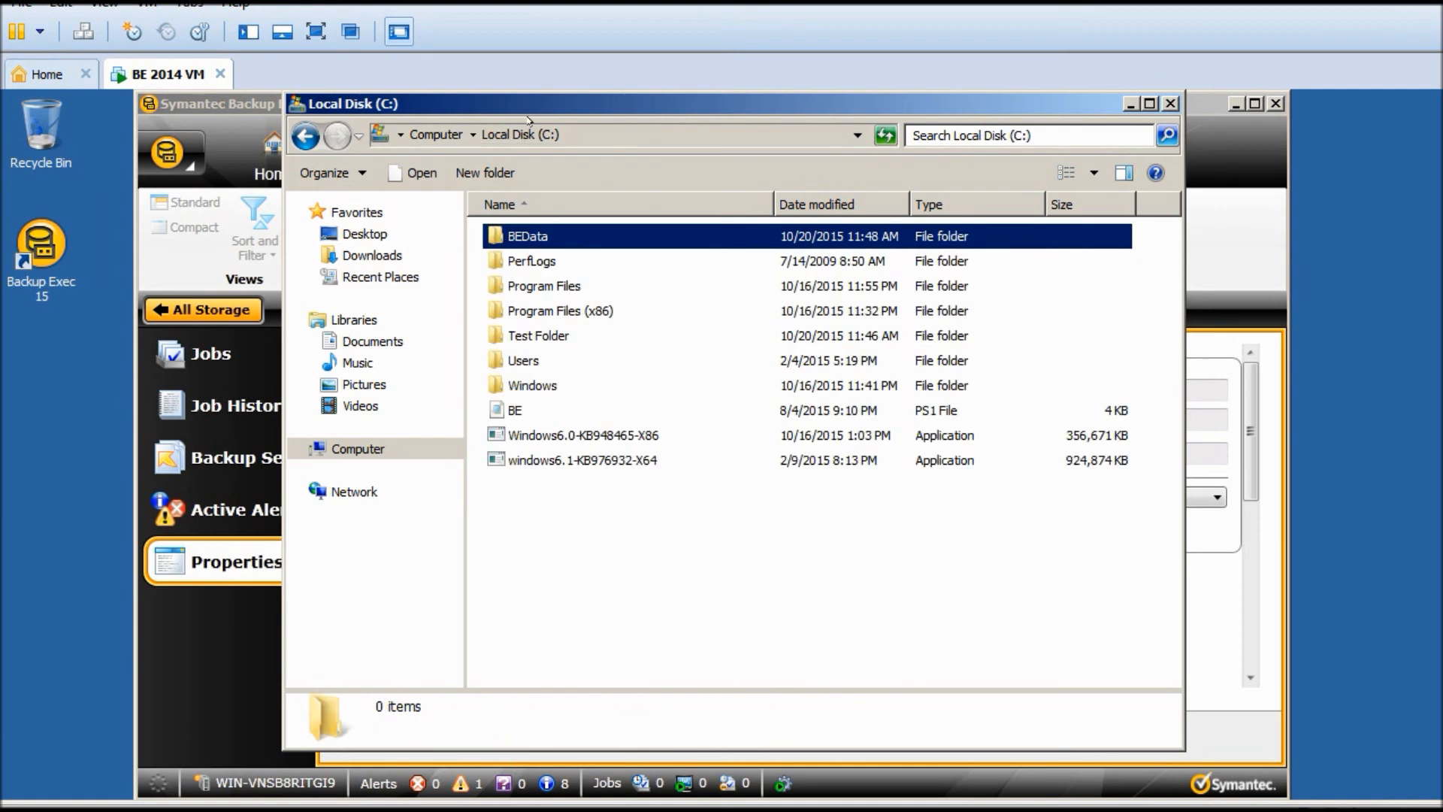
click(22, 436)
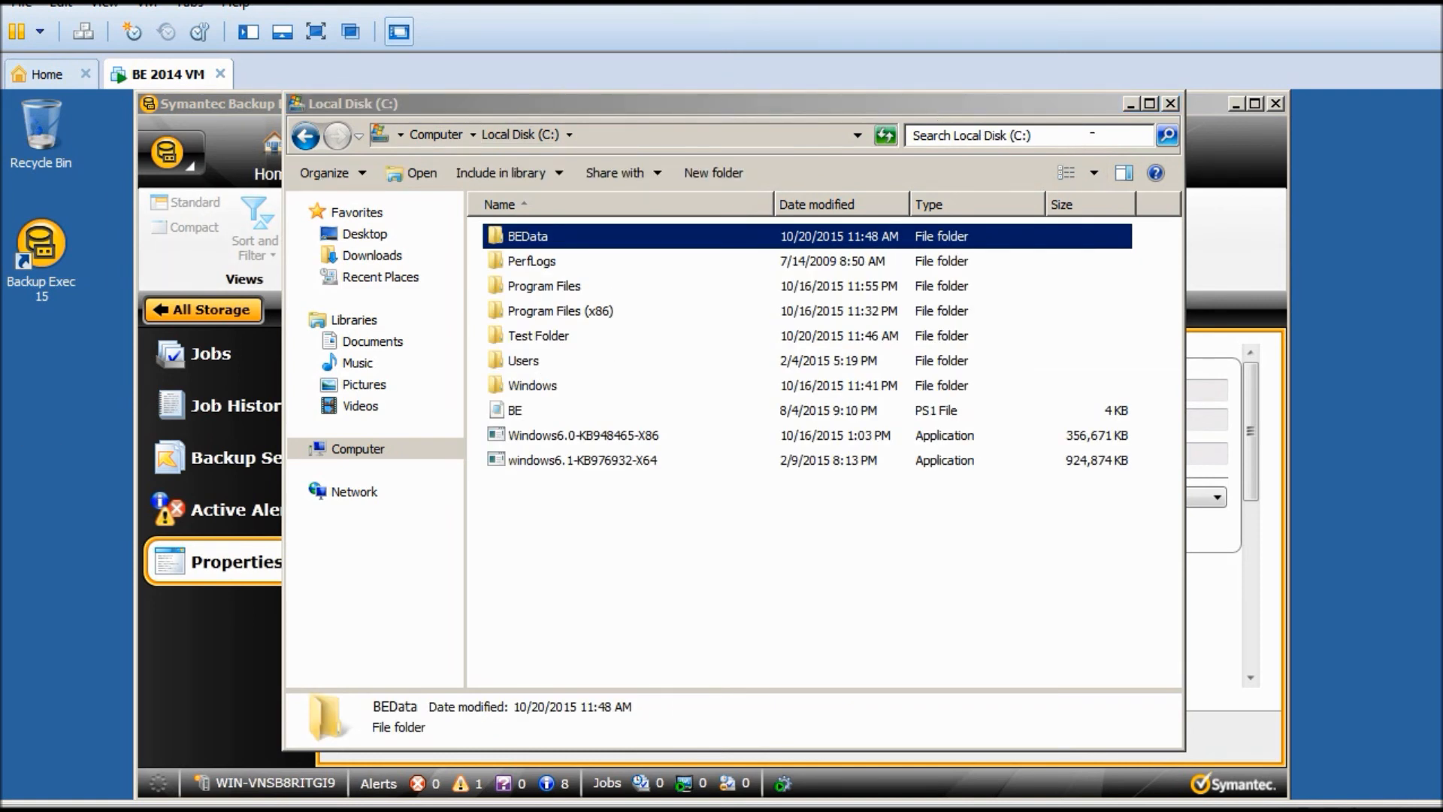
click(1131, 100)
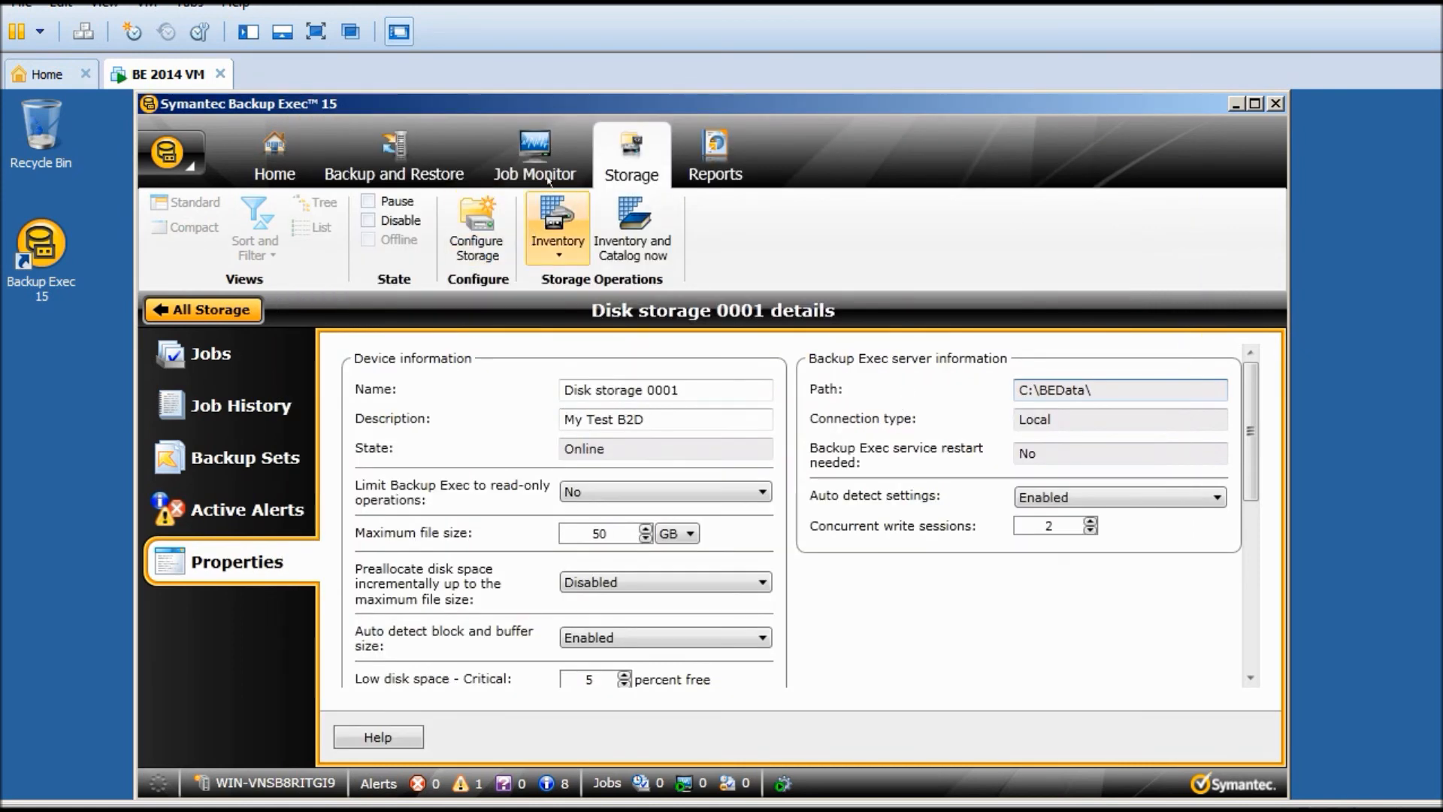
Review the storage status on the Backup Exec home page and return to the list of all storage devices
click(284, 158)
click(654, 154)
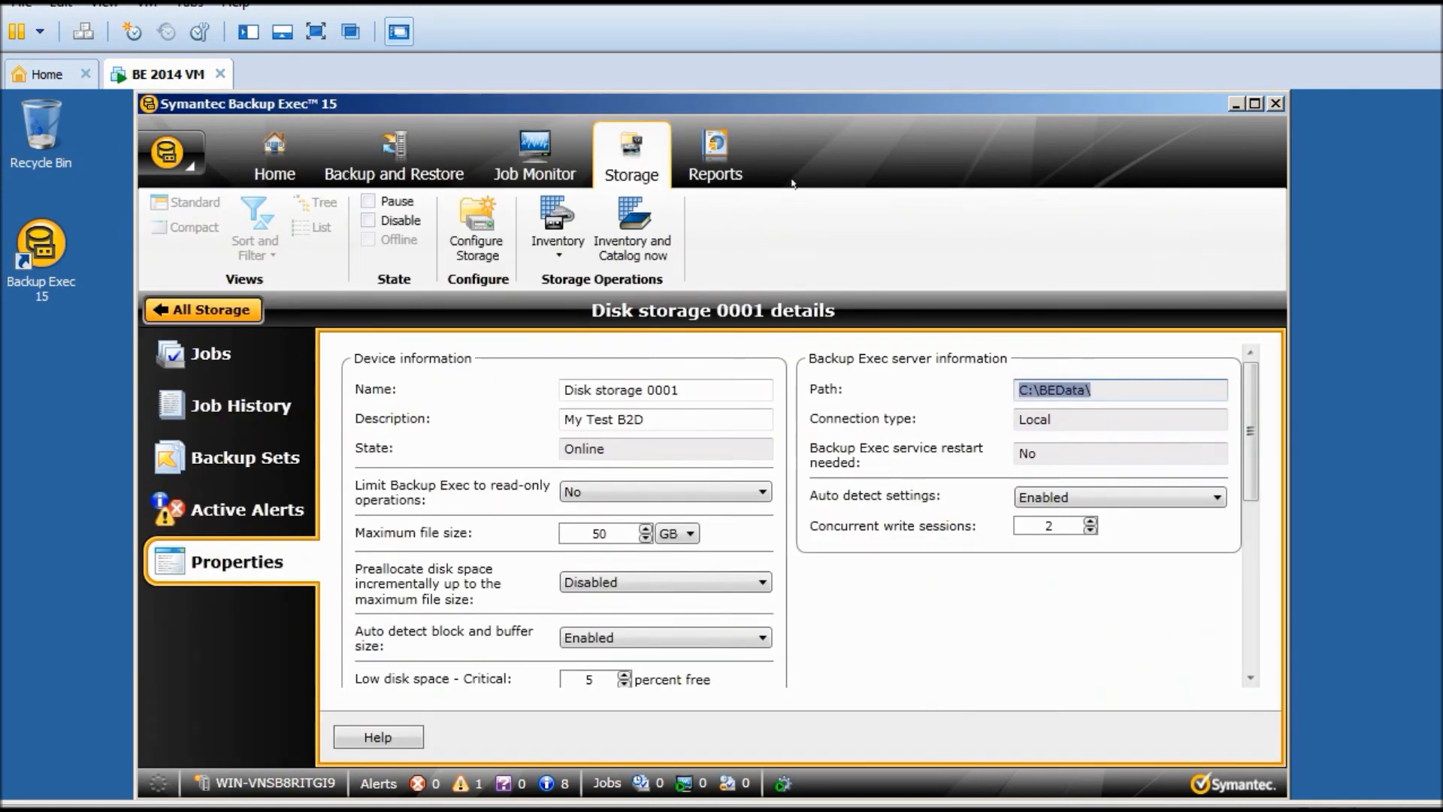
click(270, 155)
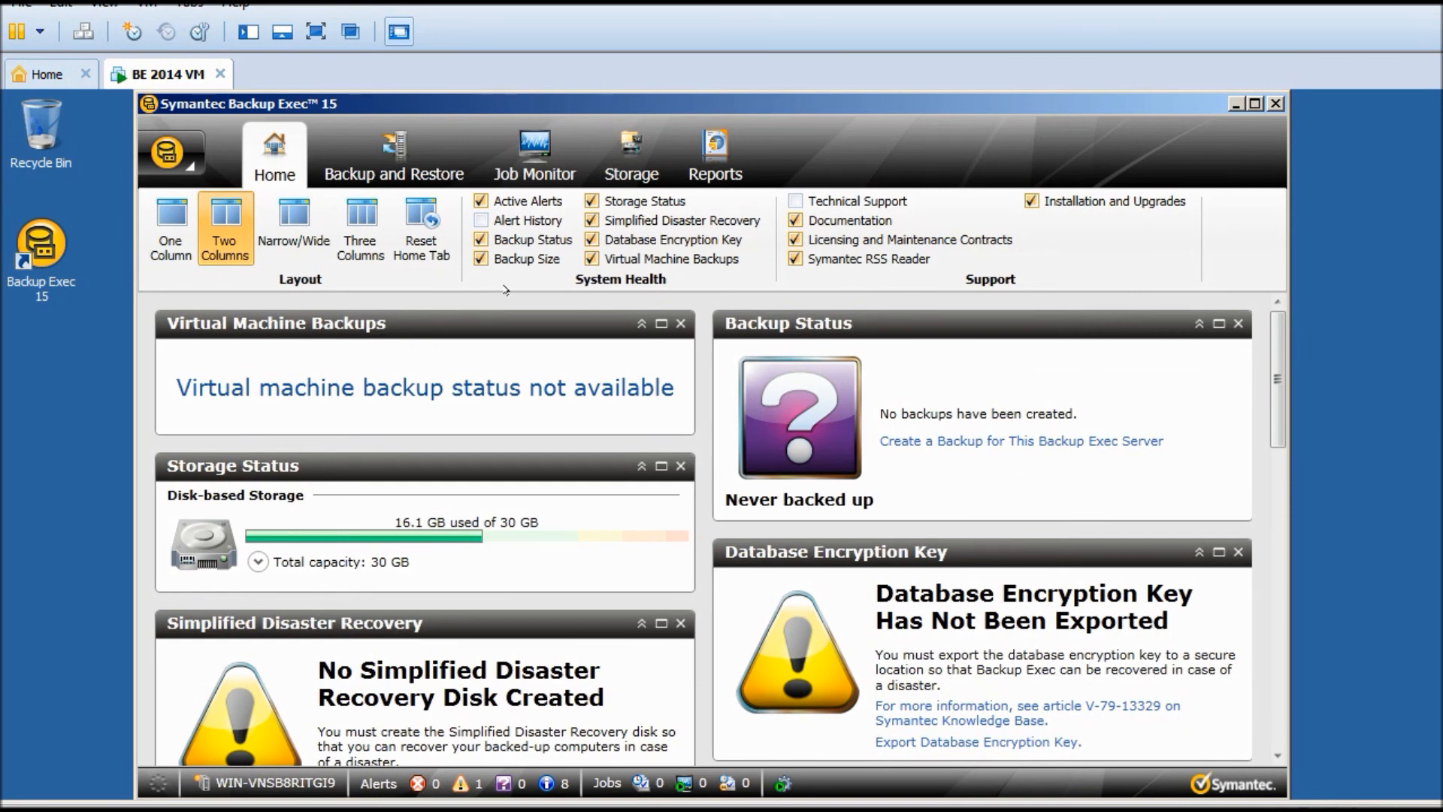
click(640, 167)
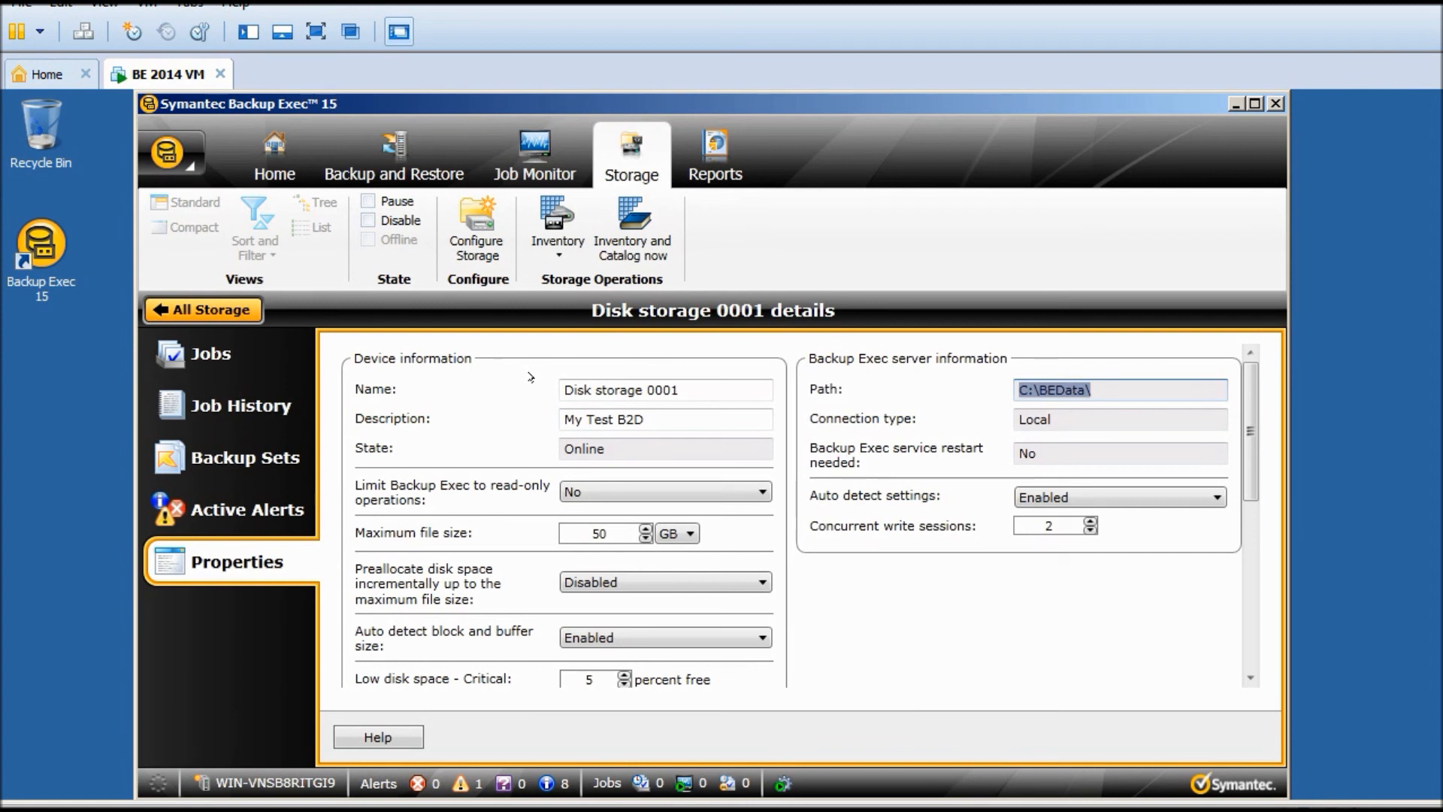
click(171, 304)
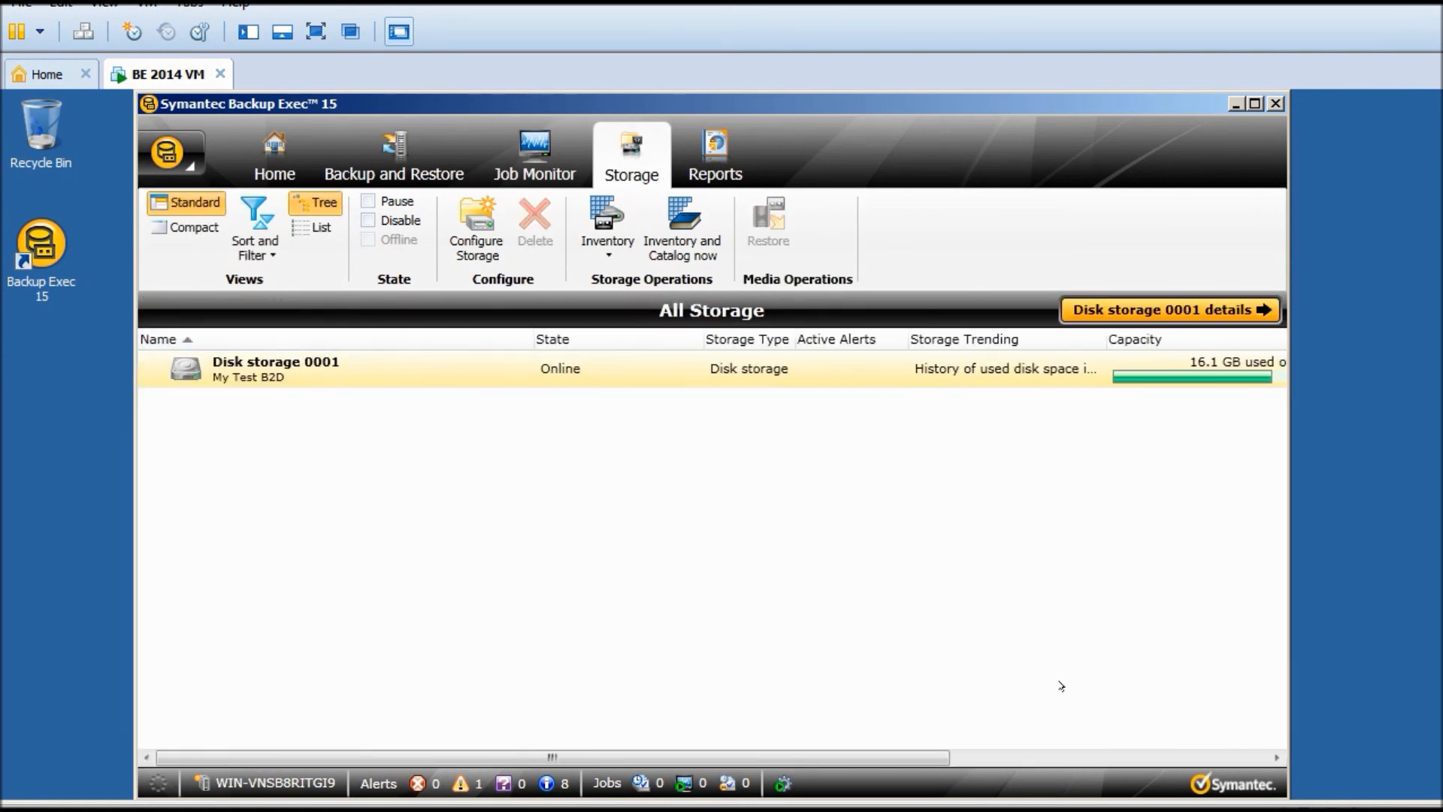
Disable the Disk storage 0001 device in the list of all storage
drag(884, 752, 885, 752)
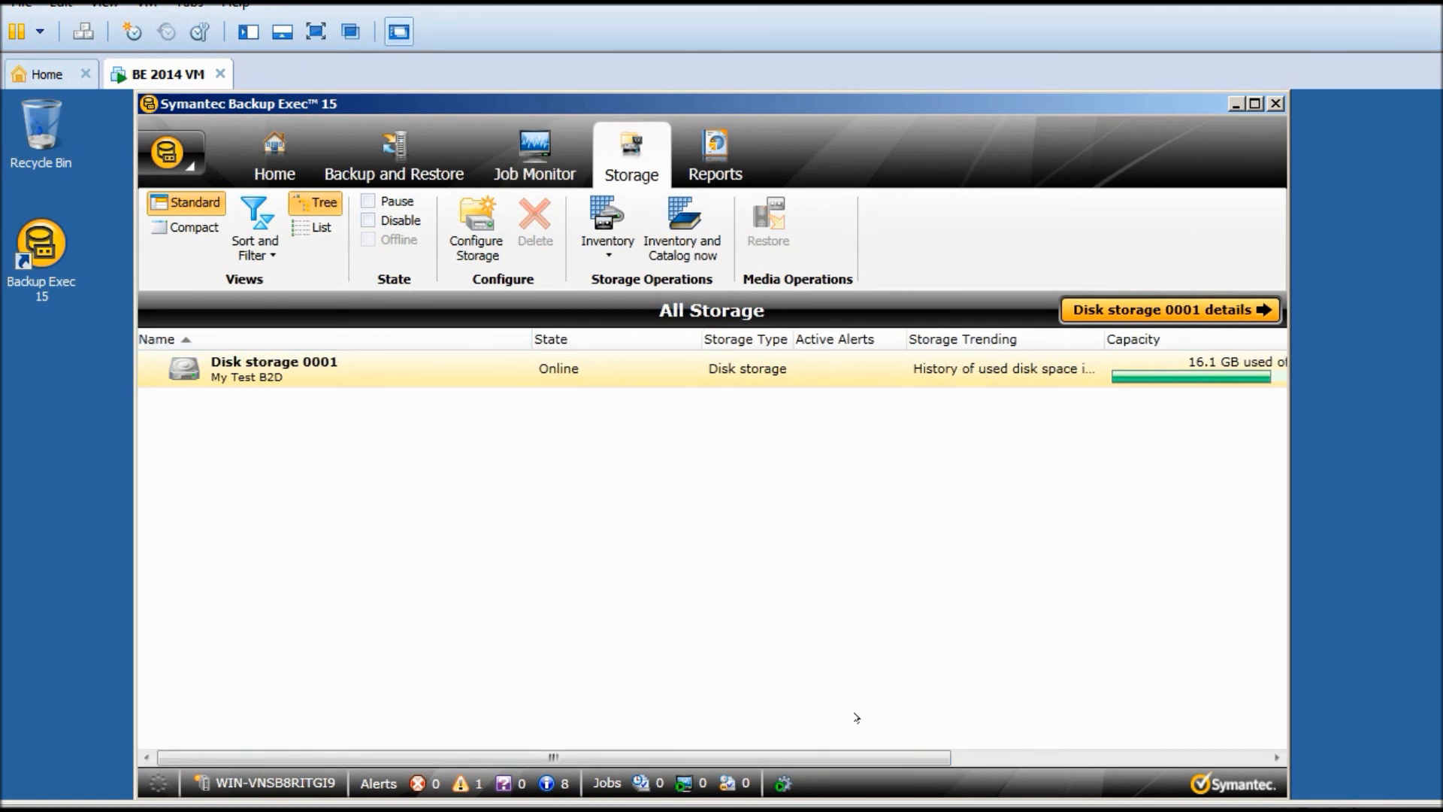
mouse_move(848, 757)
mouse_down()
mouse_move(1164, 757)
mouse_move(849, 761)
mouse_up()
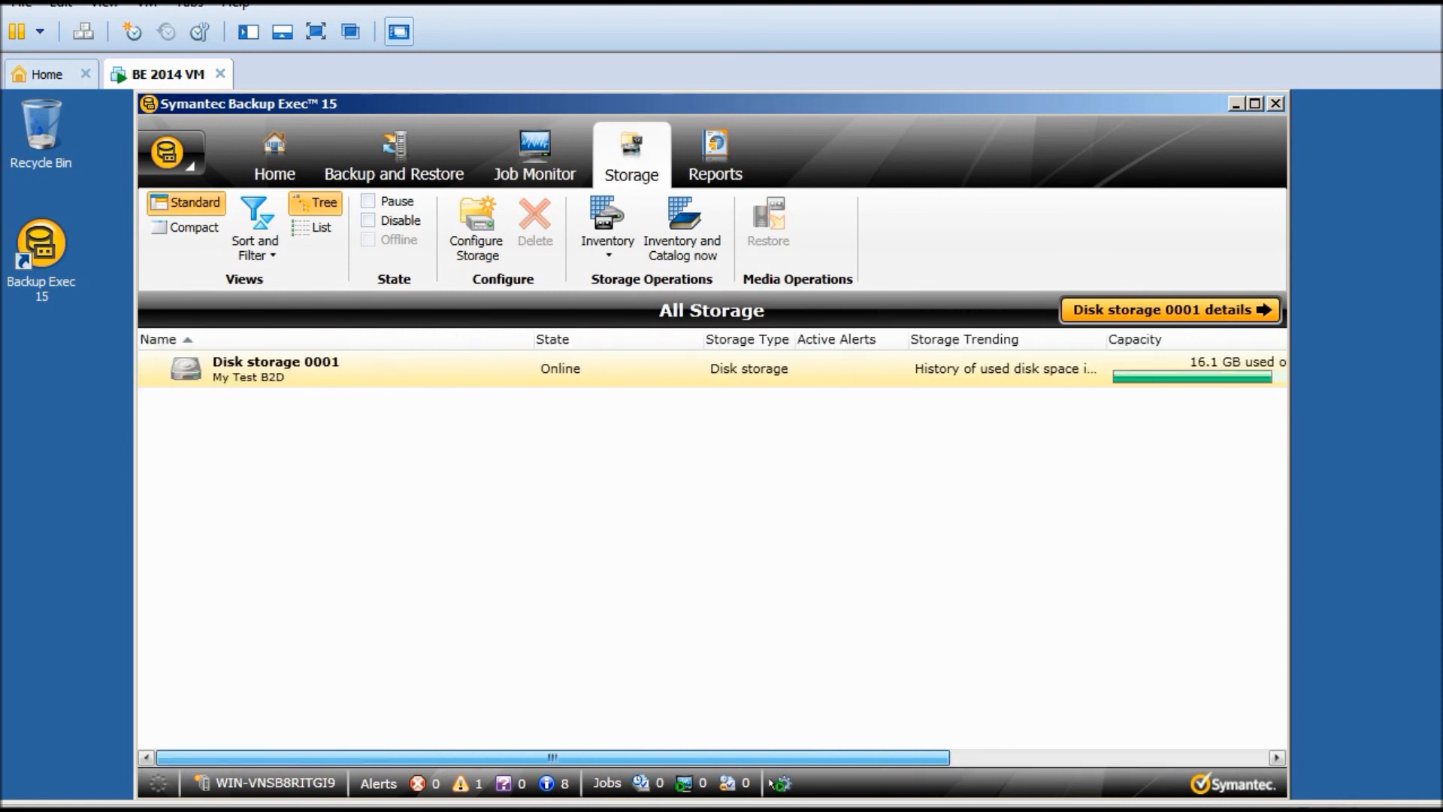
right_click(311, 367)
right_click(269, 364)
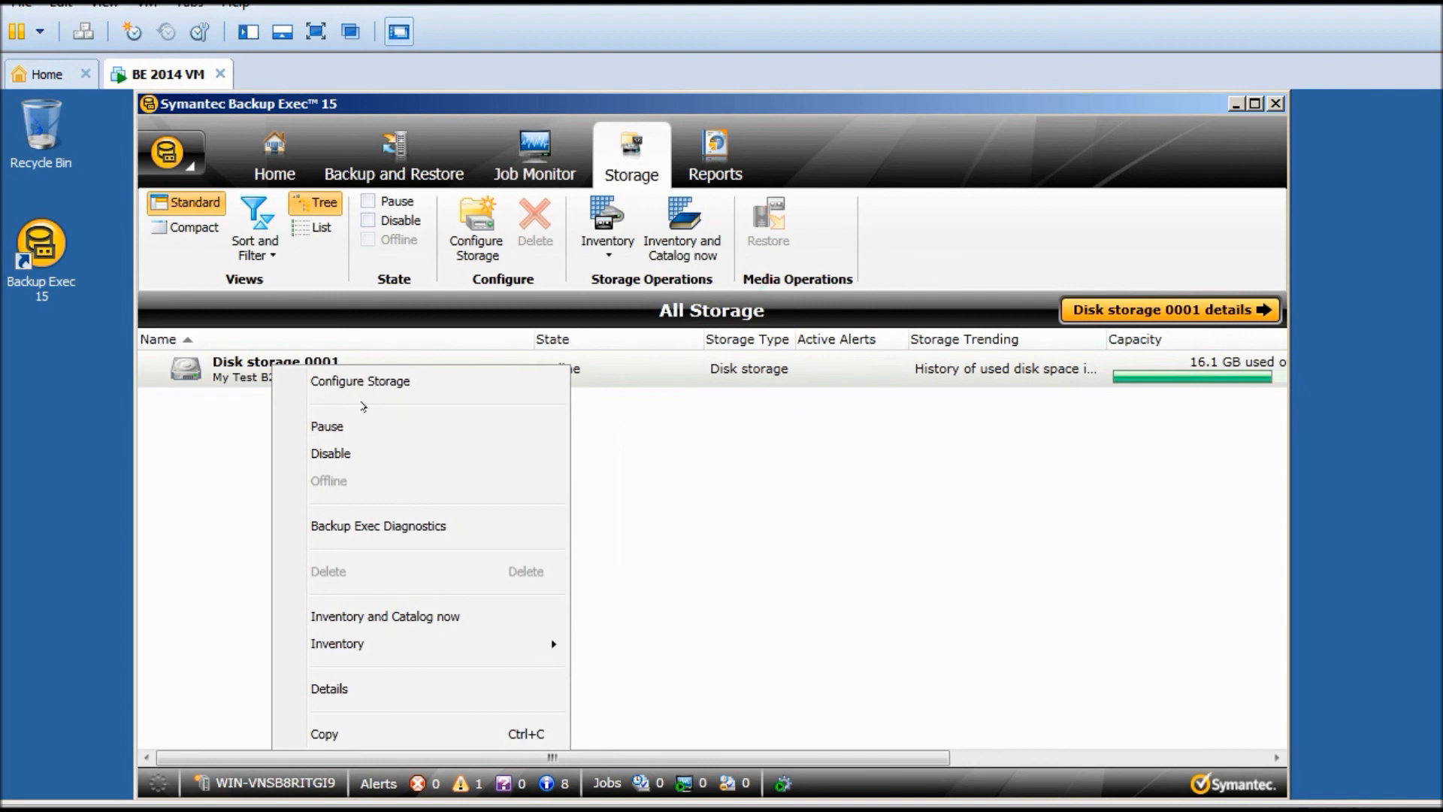
click(360, 453)
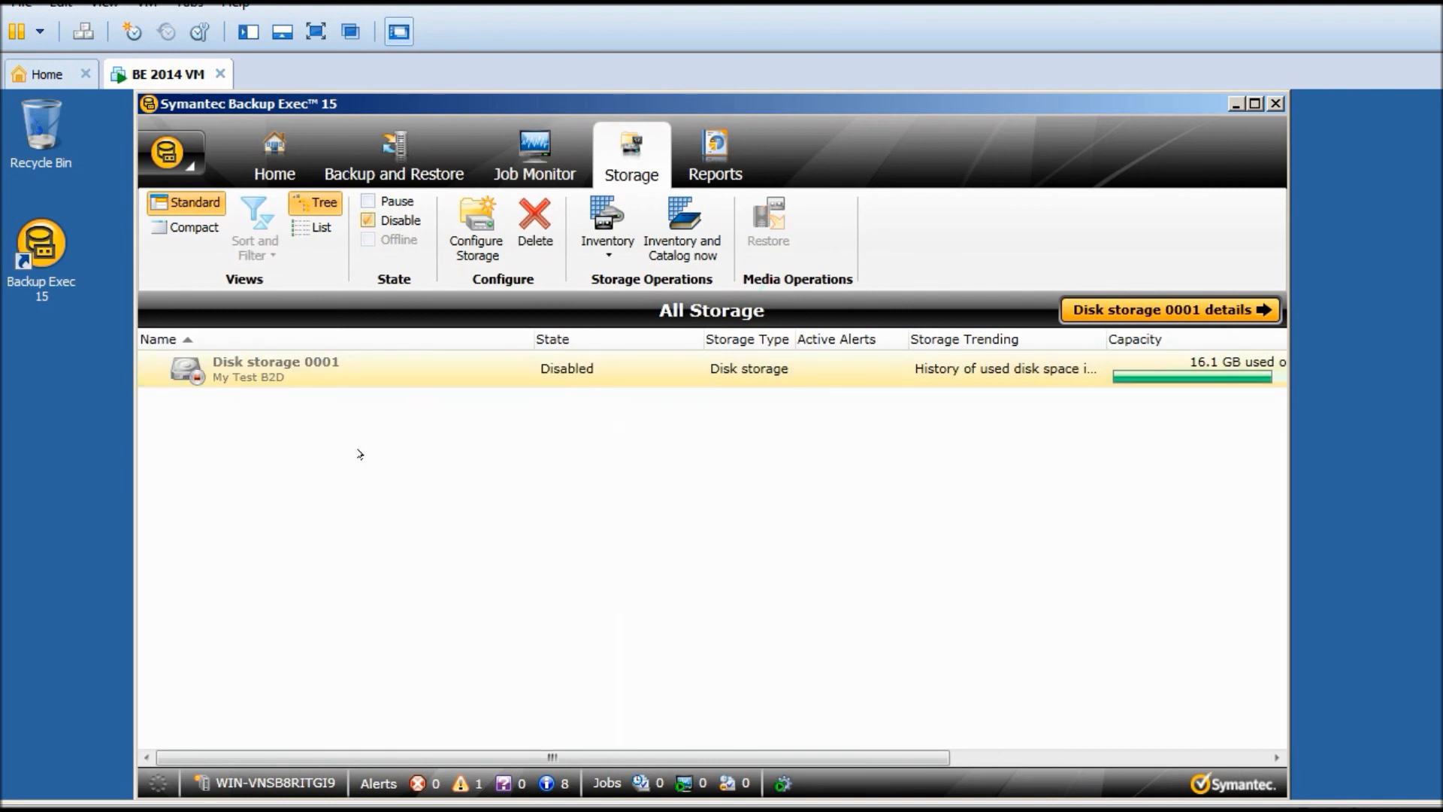
Re-enable the disabled Disk storage 0001 device
right_click(290, 362)
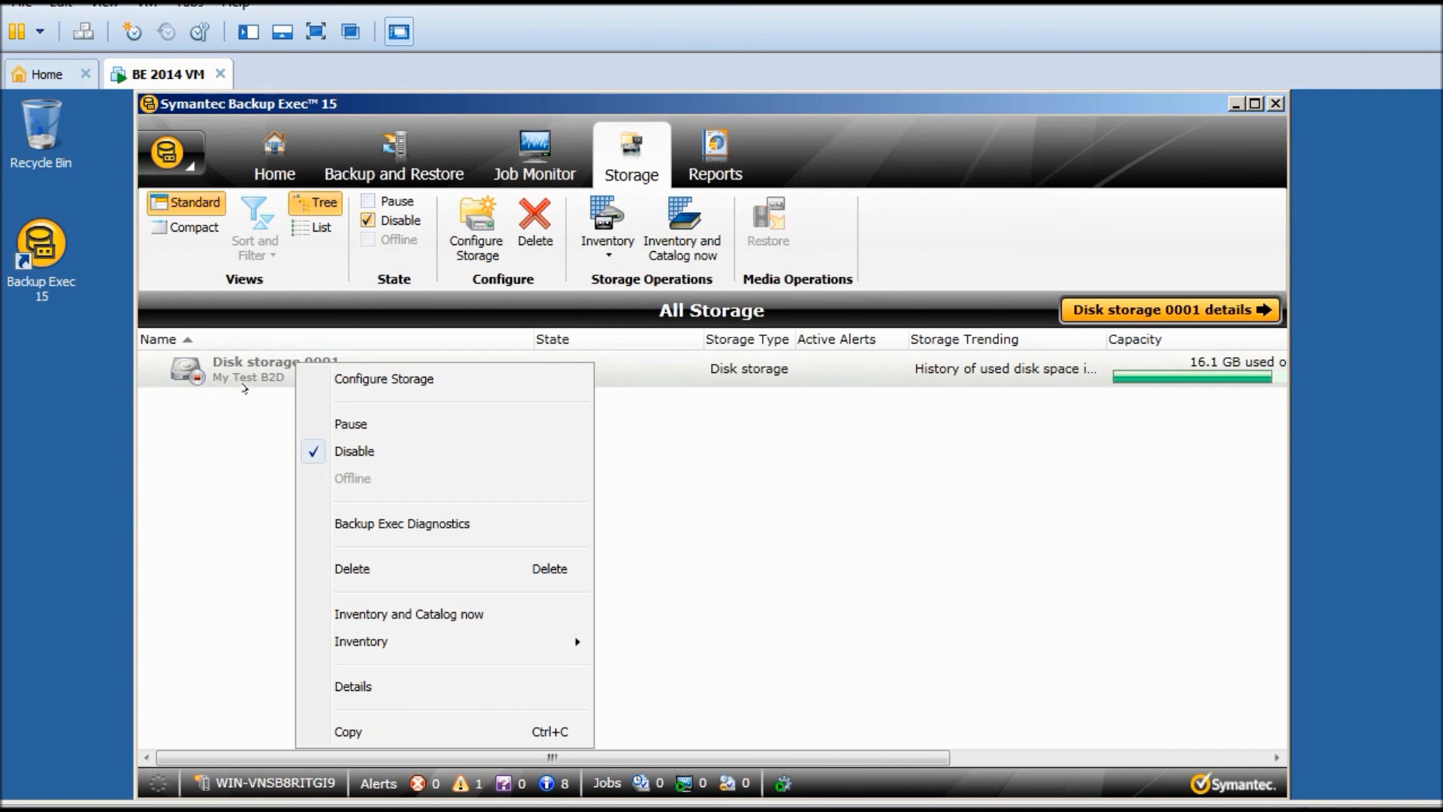
click(201, 418)
right_click(300, 371)
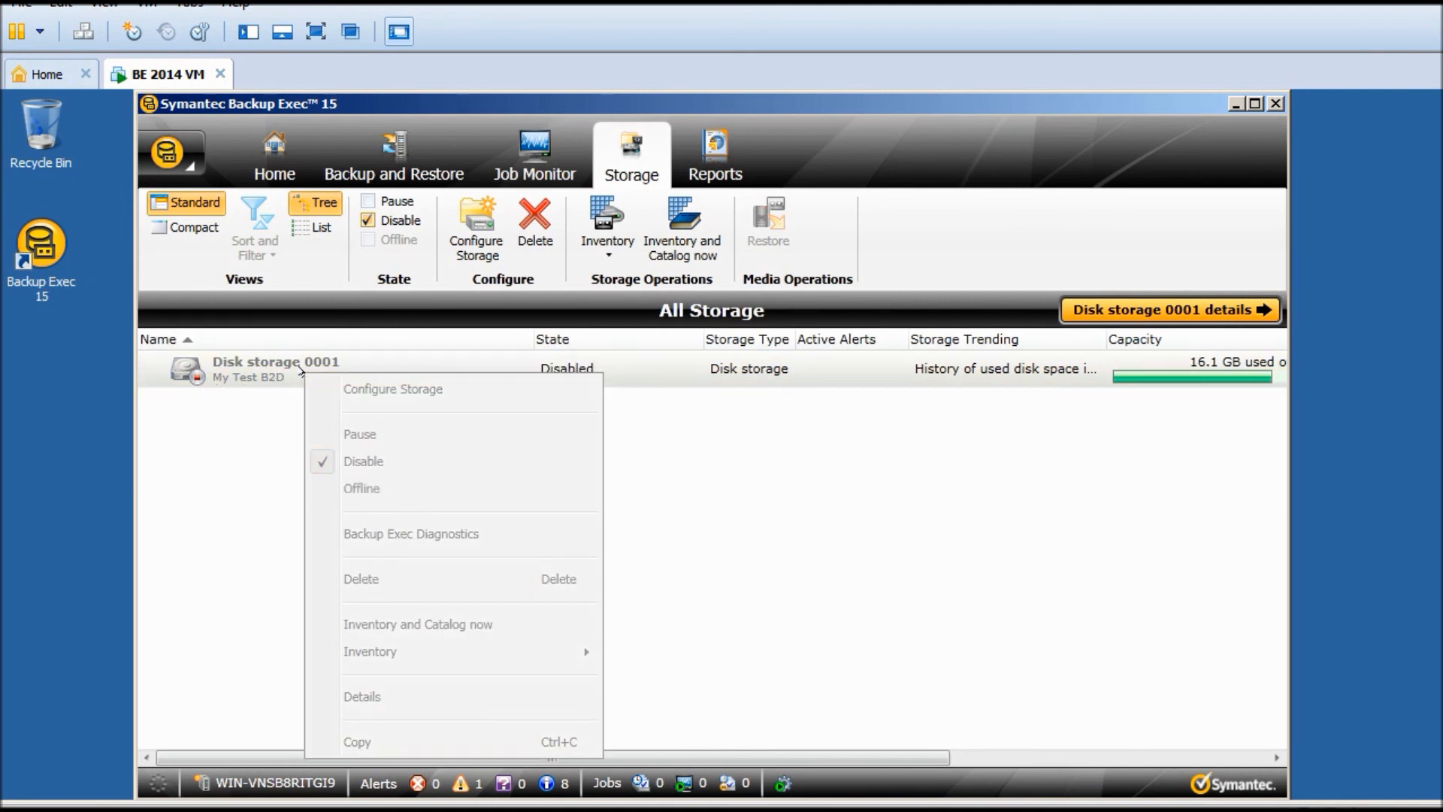
click(375, 458)
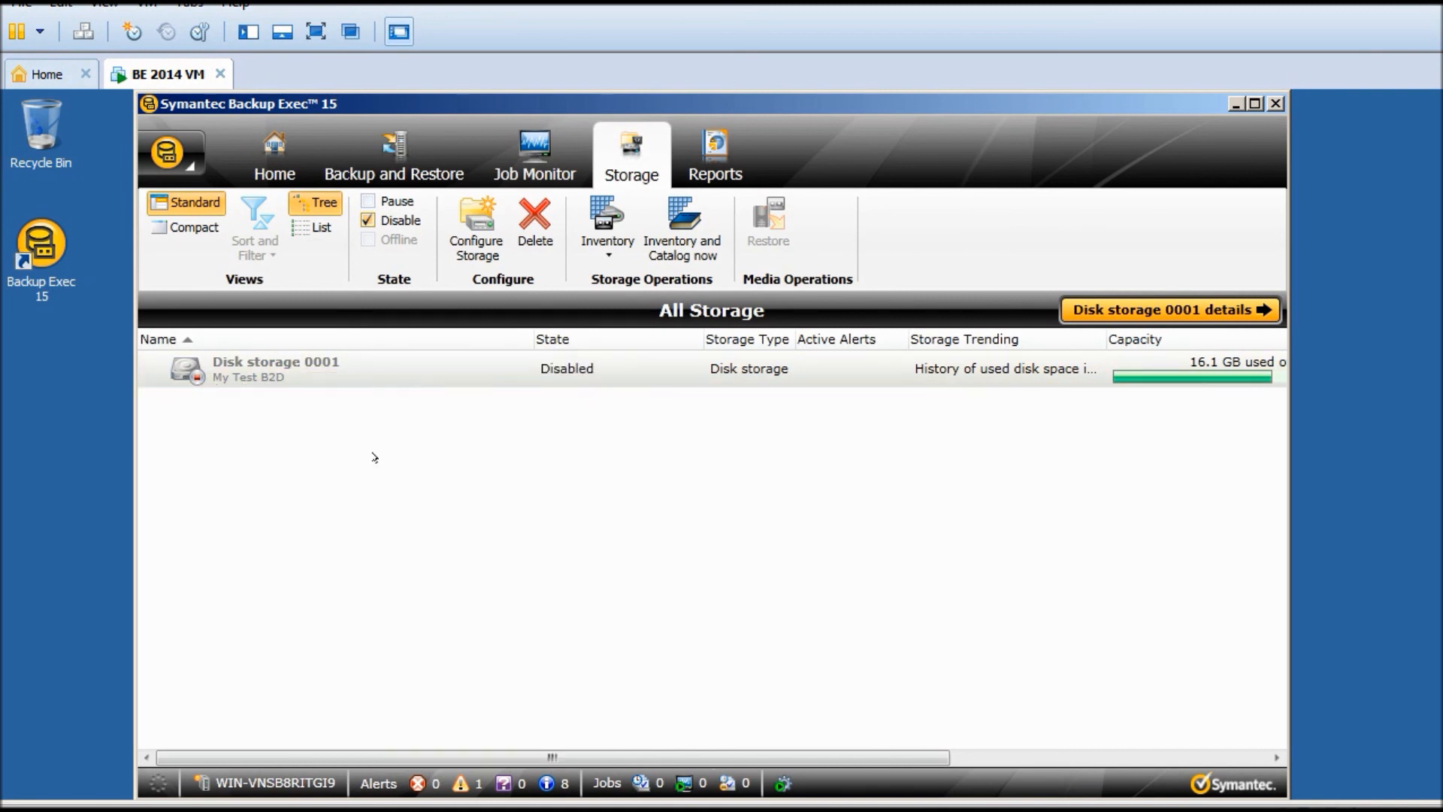
Pause the Disk storage 0001 device and resume it
right_click(236, 375)
click(305, 435)
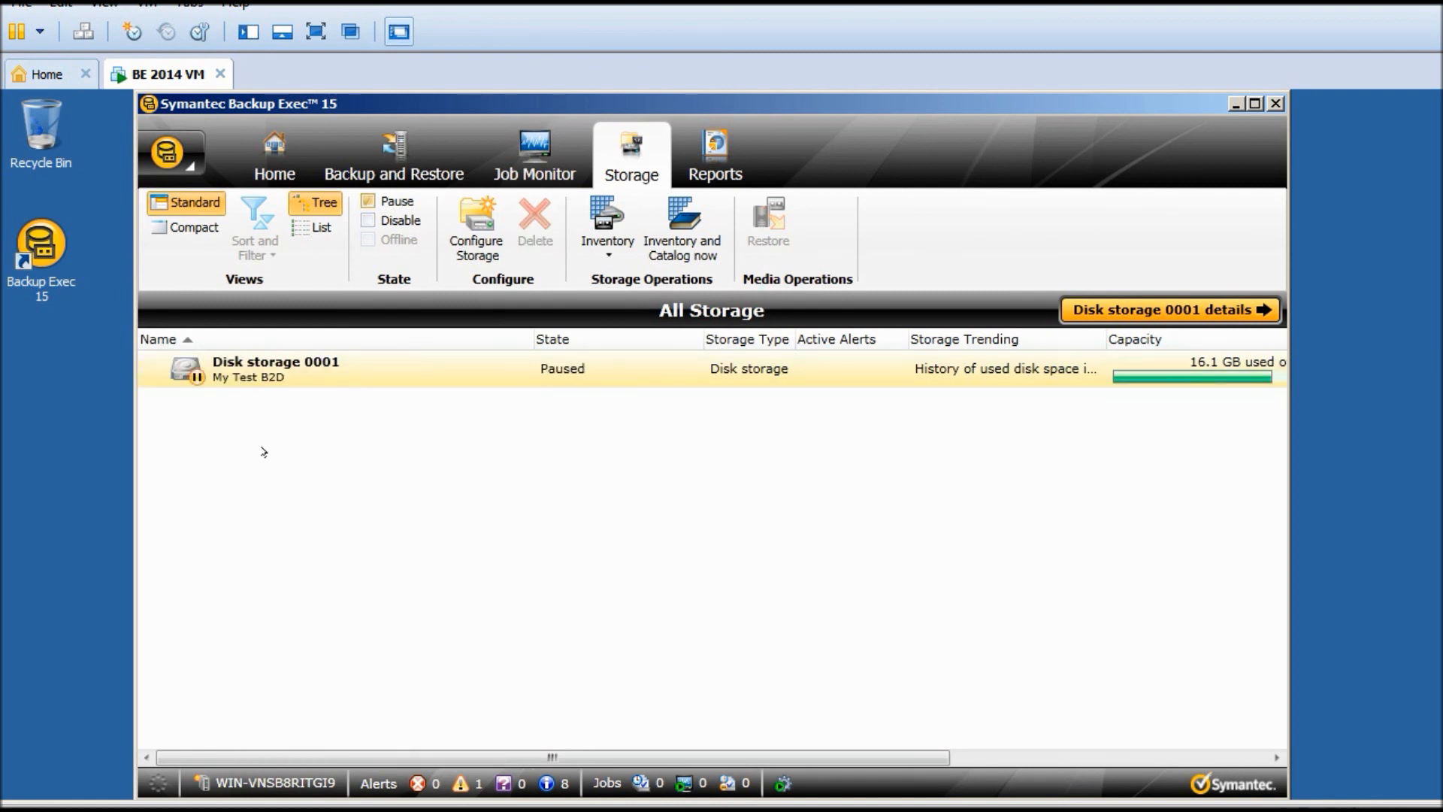
right_click(275, 383)
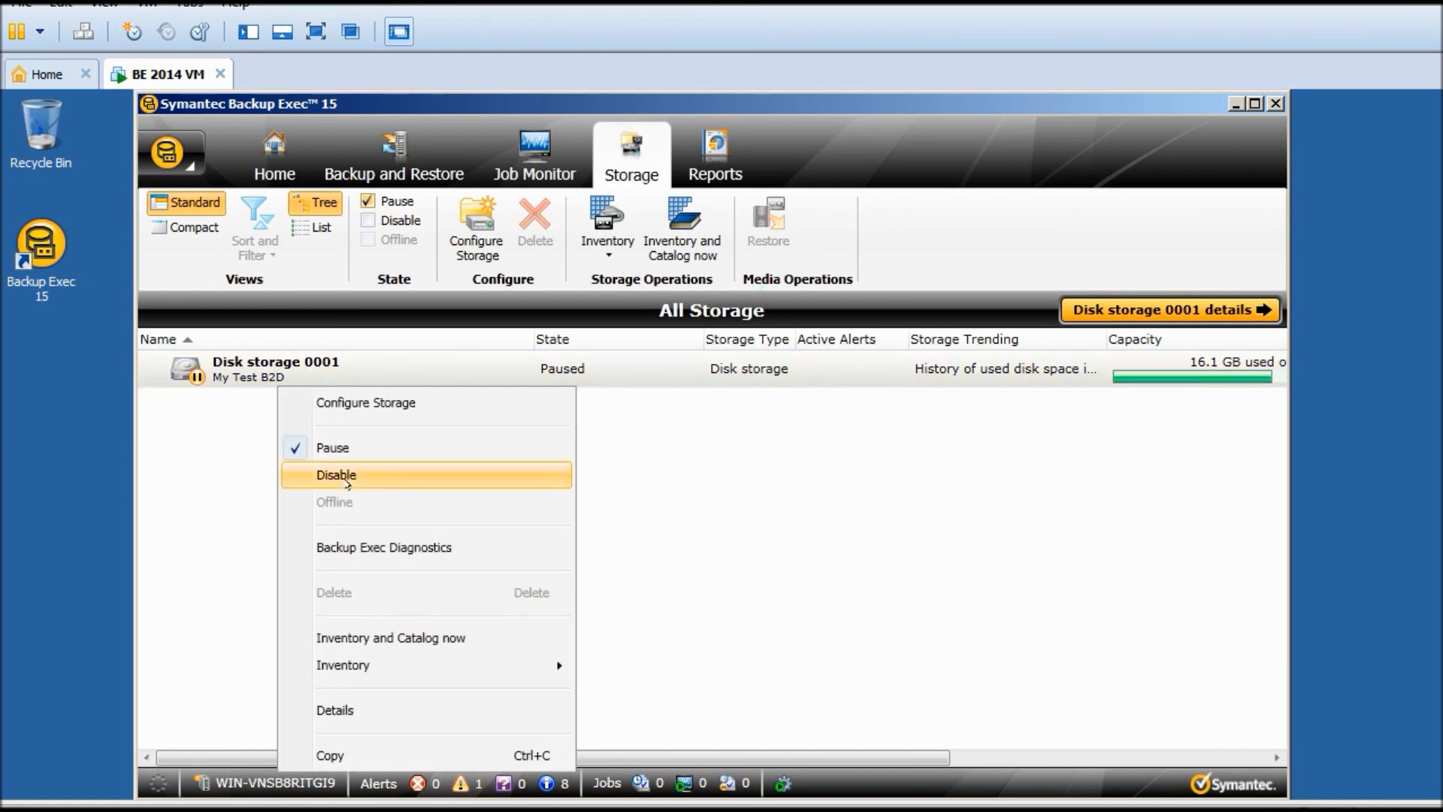
click(333, 449)
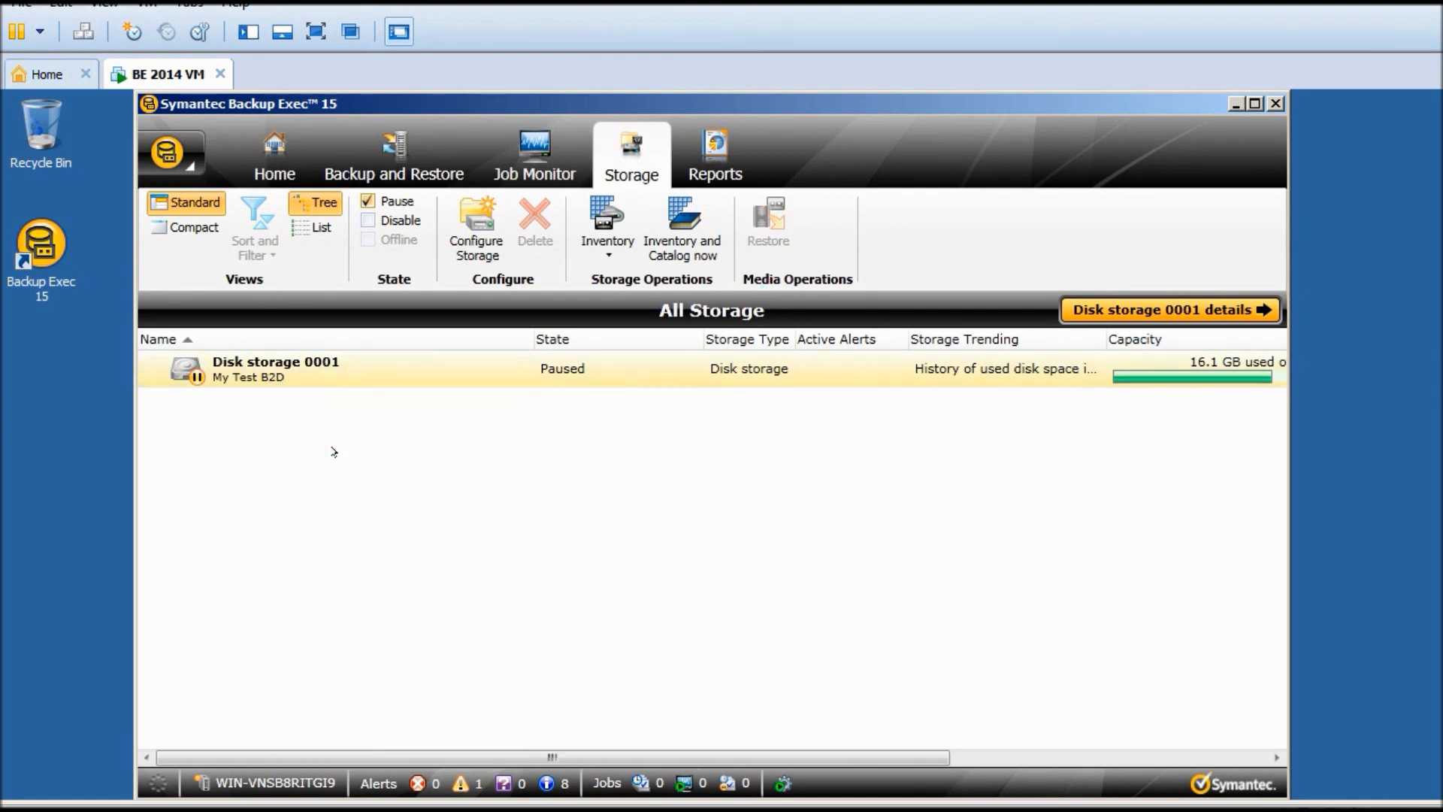
right_click(315, 364)
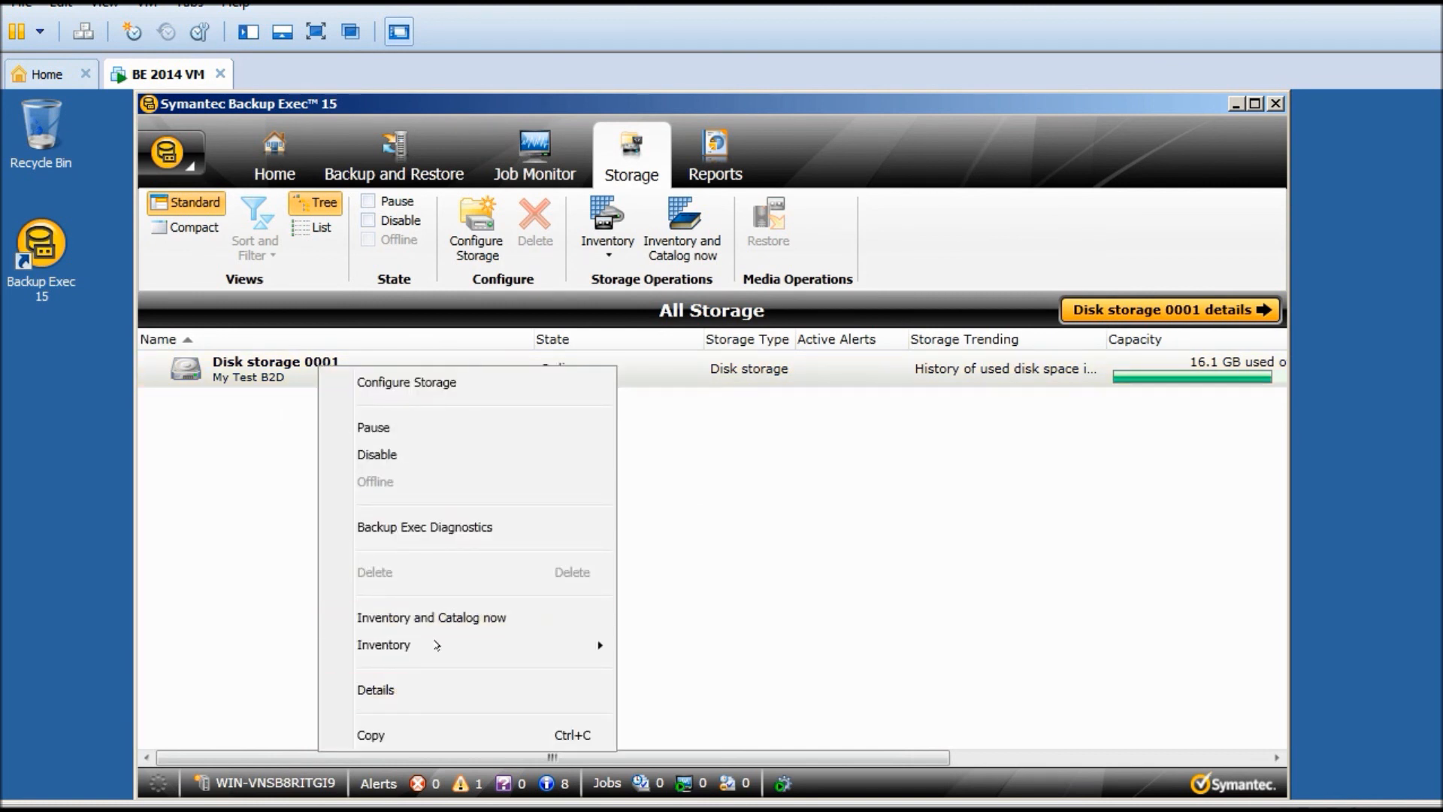
mouse_move(519, 641)
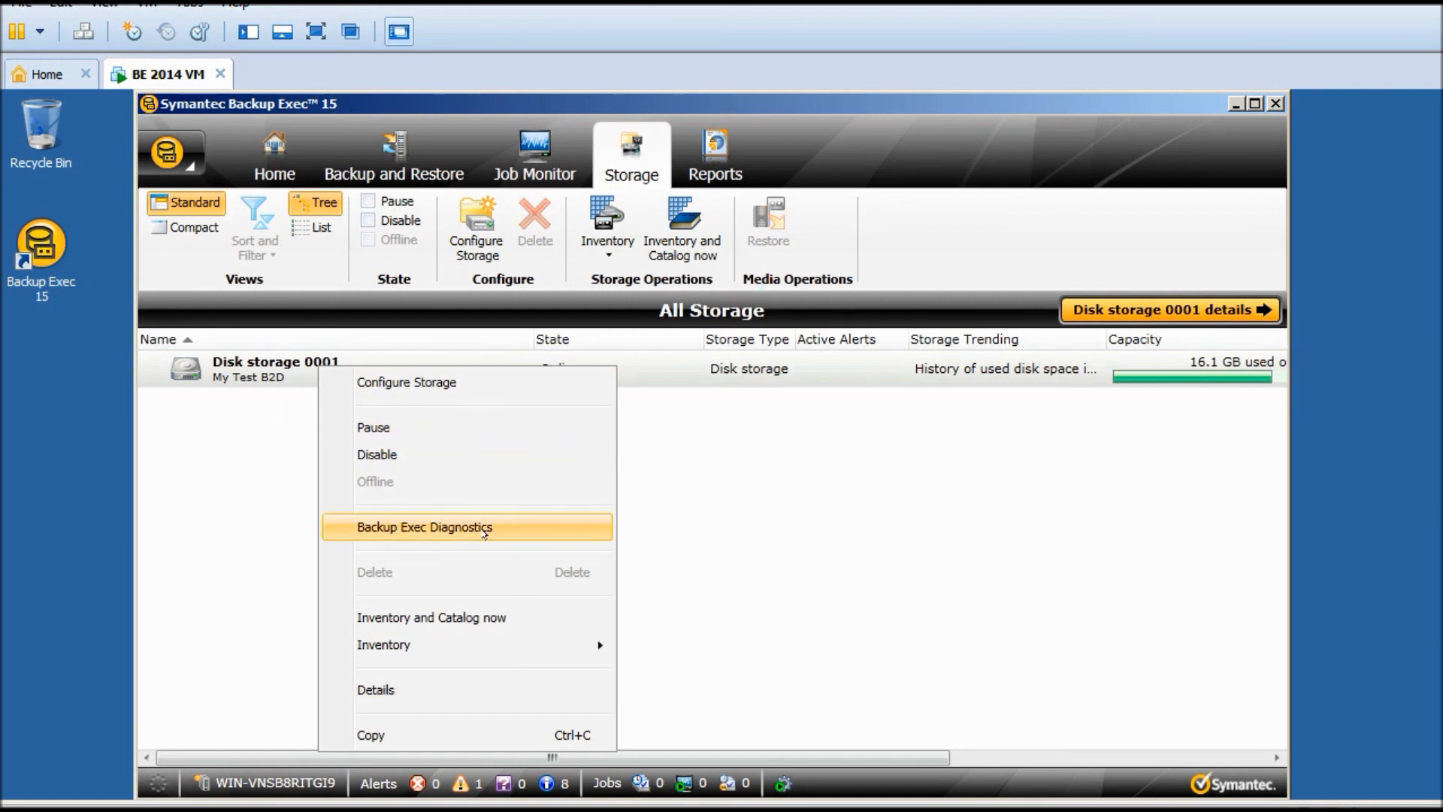
click(912, 551)
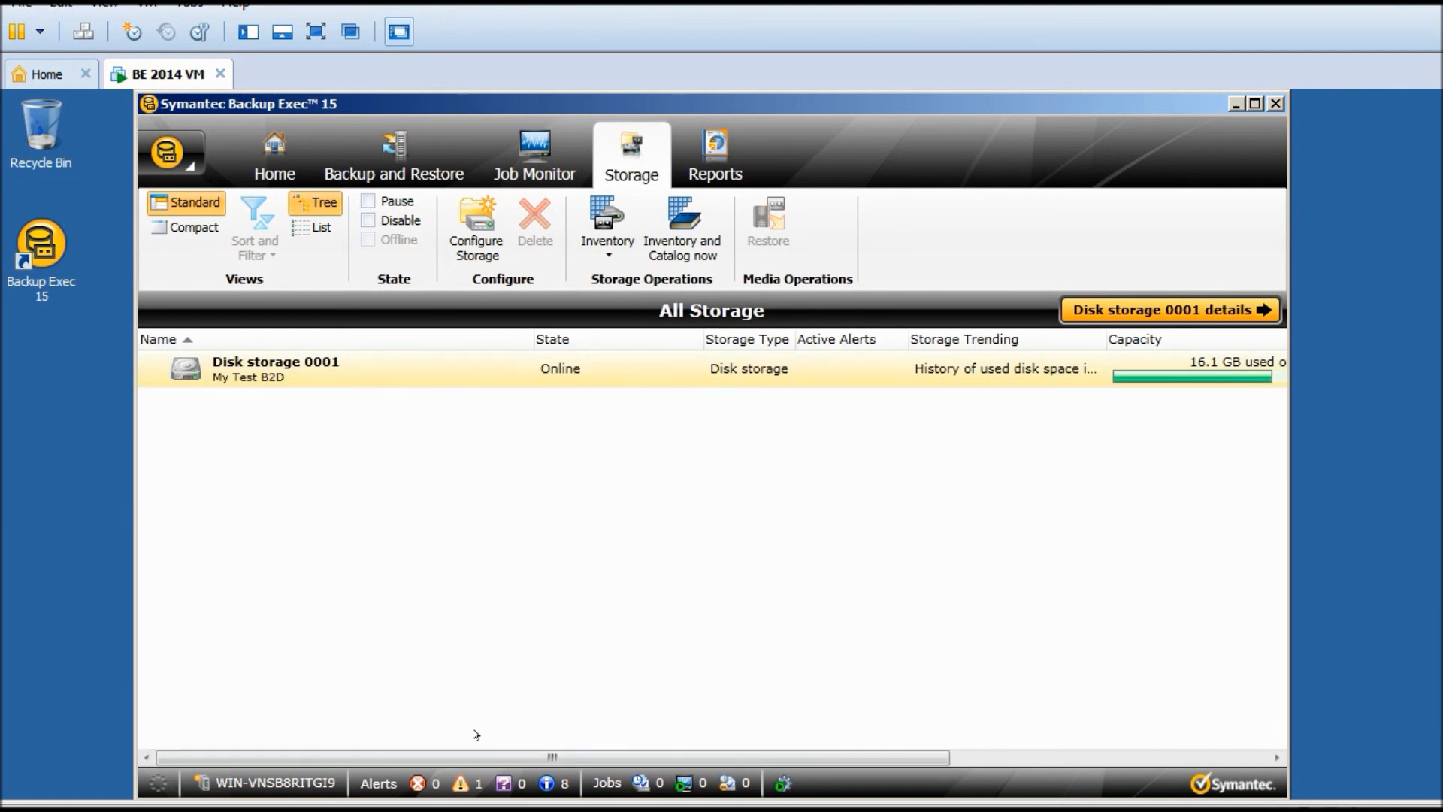
Bring back the file browser, open the BEData folder on Local Disk (C:) and inspect Changer.cfg and Folder.cfg
click(210, 777)
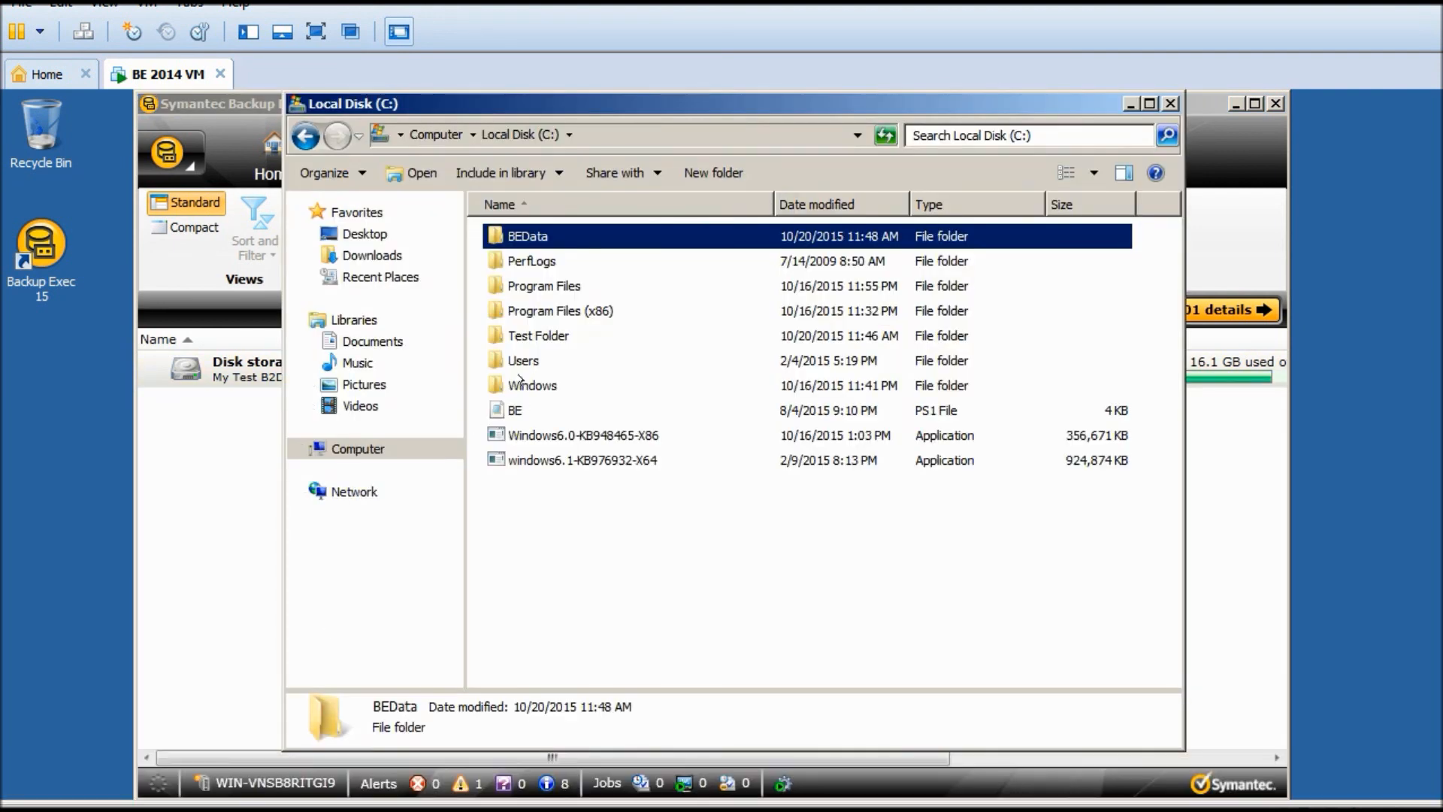
double_click(517, 236)
click(517, 236)
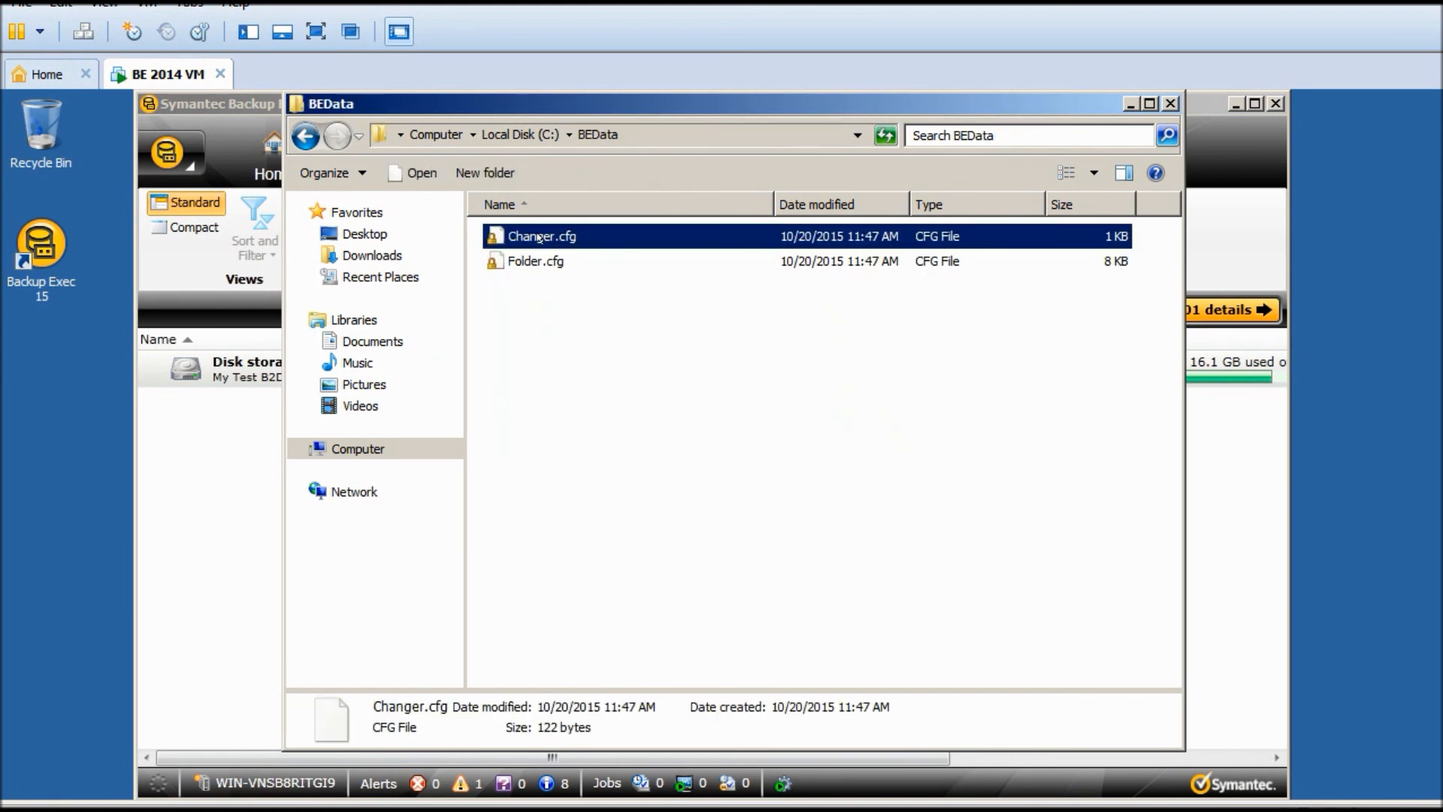
click(526, 260)
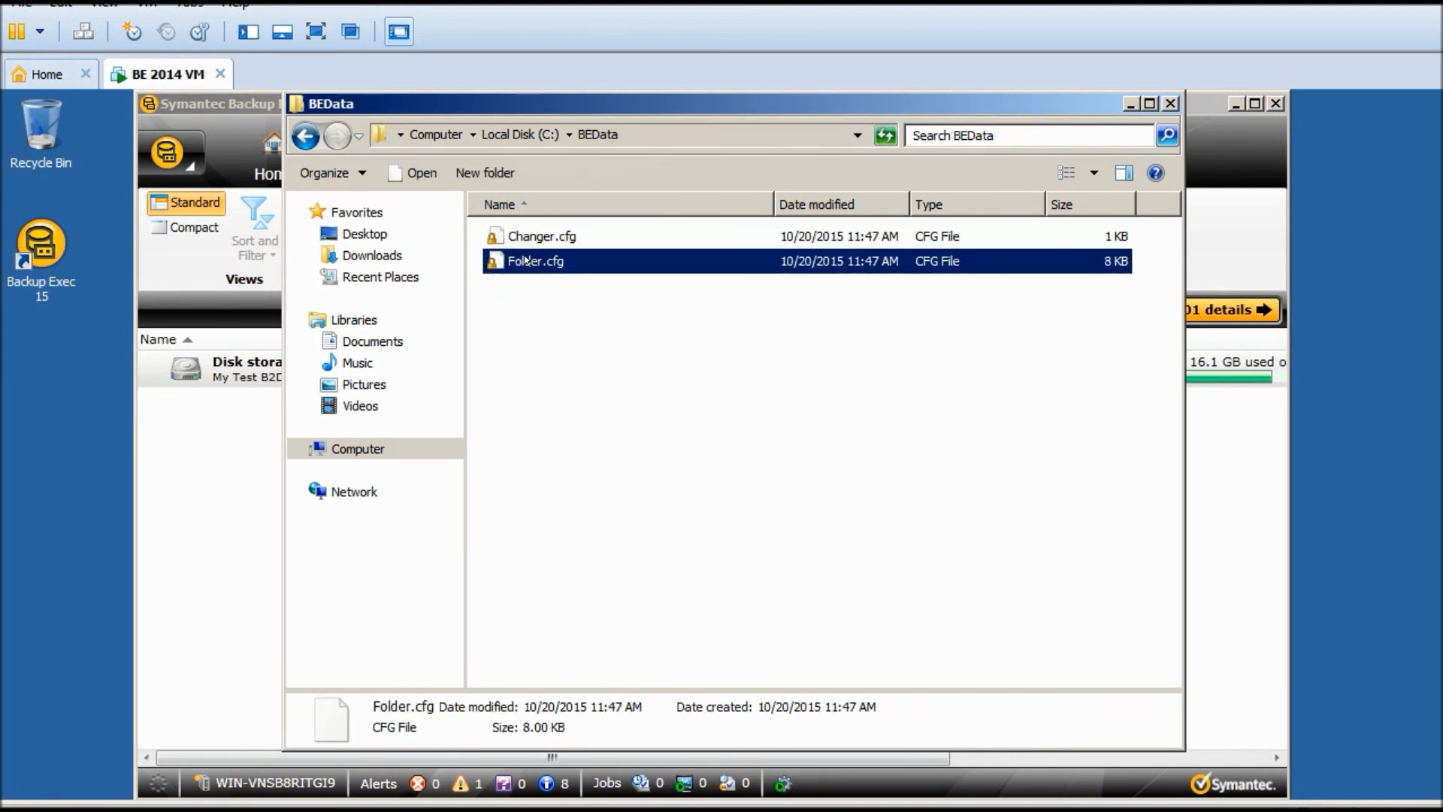